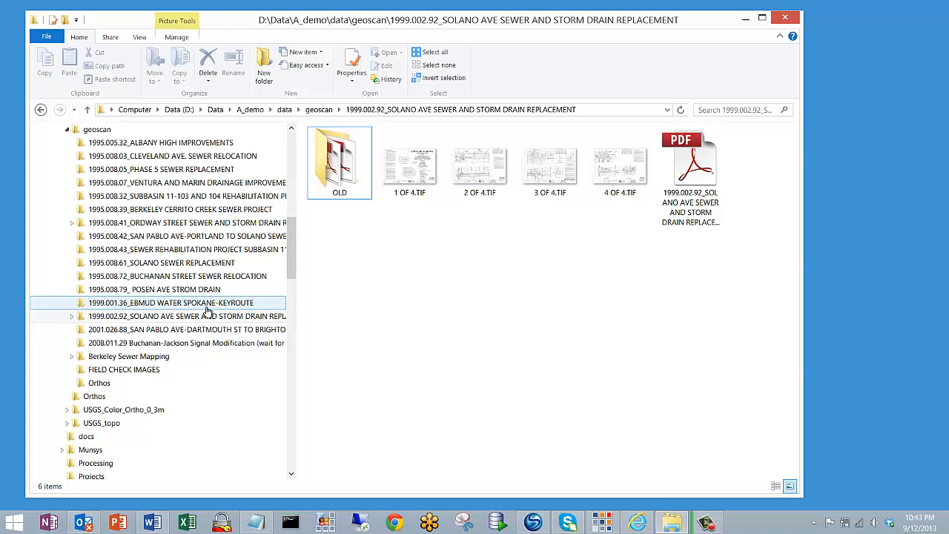
# Browse the 1995.005.32_ALBANY HIGH IMPROVEMENTS scan folder, then open the 2001.026.88_SAN PABLO AVE-DARTMOUTH ST TO BRIGHTON AVE folder
pyautogui.click(168, 147)
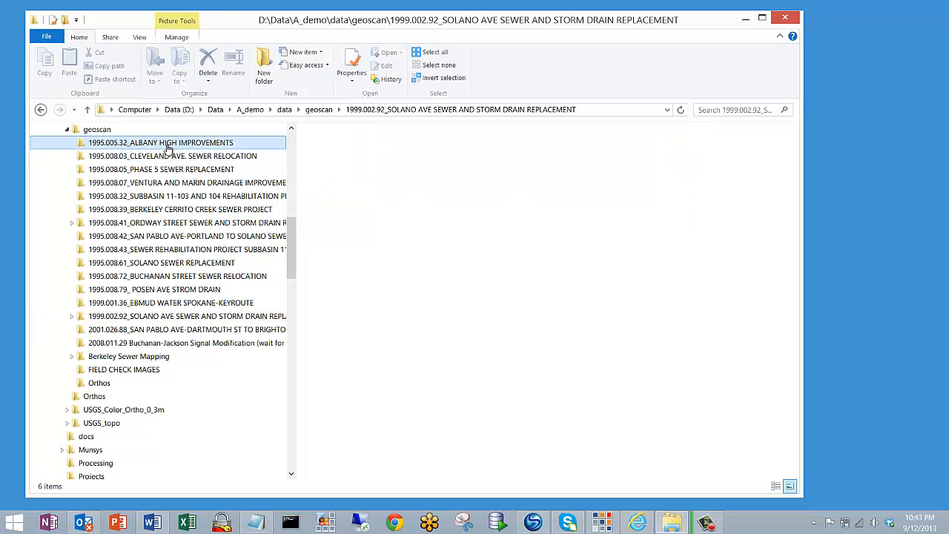
pyautogui.click(170, 333)
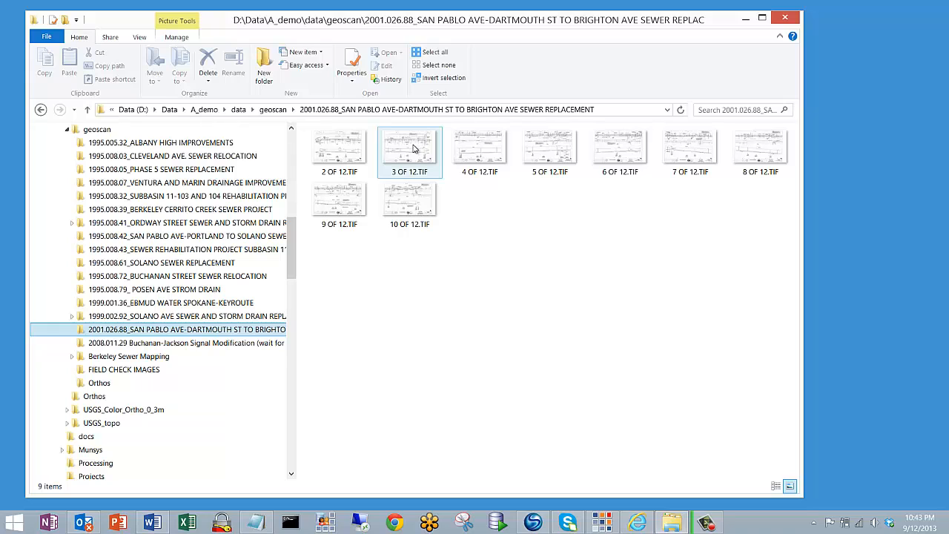
pyautogui.moveTo(416, 153)
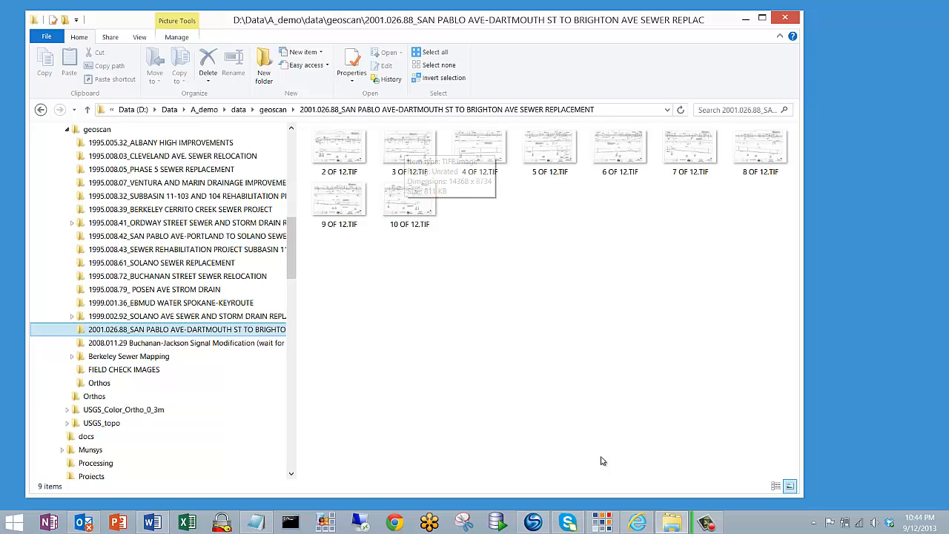
# Switch to AutoCAD Map 3D and log in to the MUNSYS database with the A_DEMO user and scheme, entering the account password
pyautogui.click(603, 524)
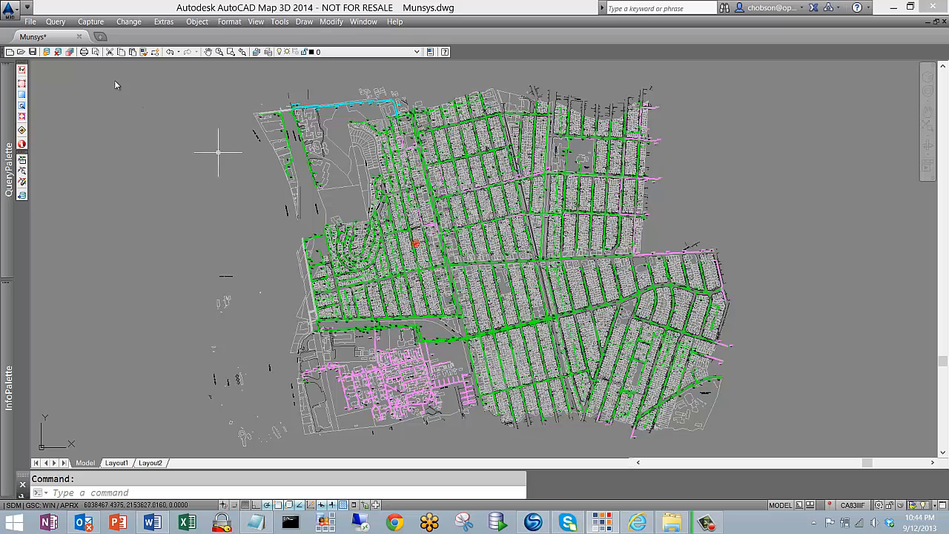
pyautogui.click(47, 53)
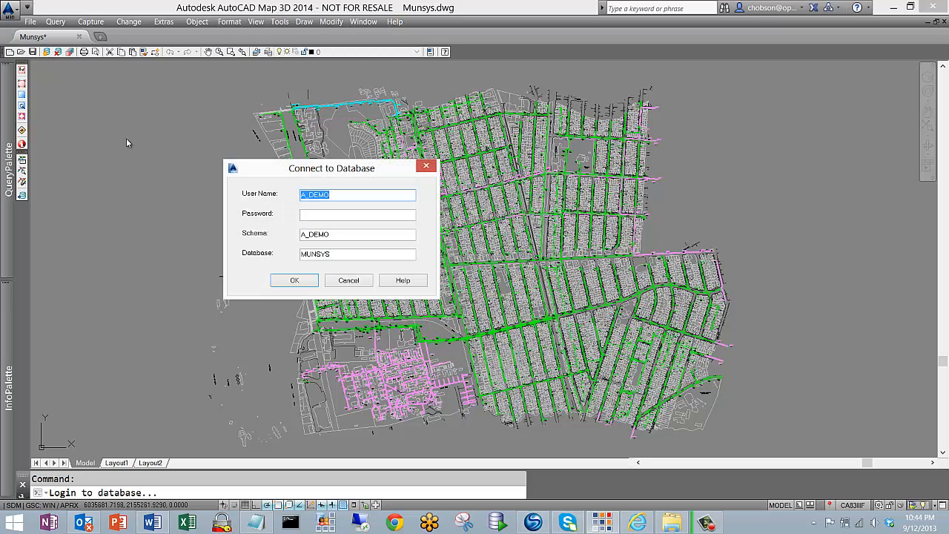
pyautogui.press('Tab')
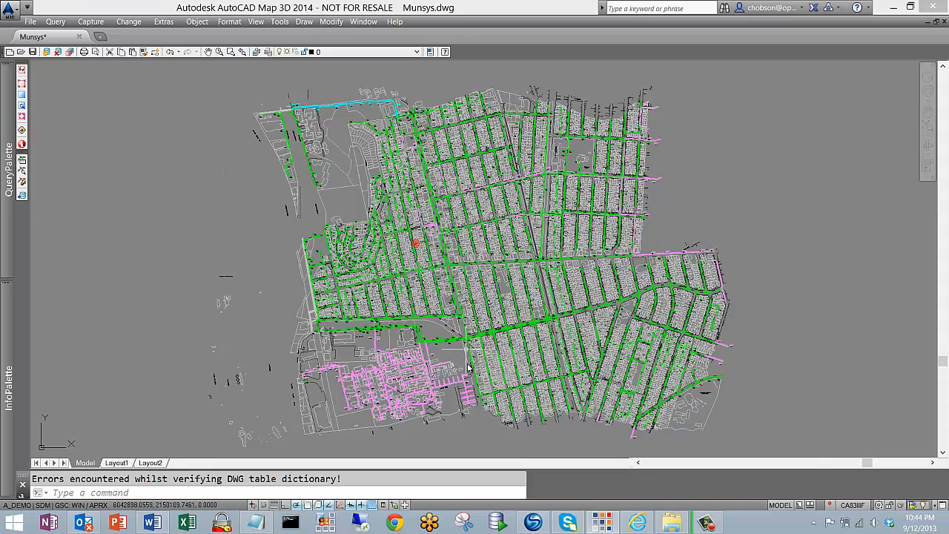
# Inspect the attributes of a sewer label beside the main sewer line west of San Pablo Avenue, then clear the selection
pyautogui.scroll(5, 469, 365)
pyautogui.scroll(-2, 475, 261)
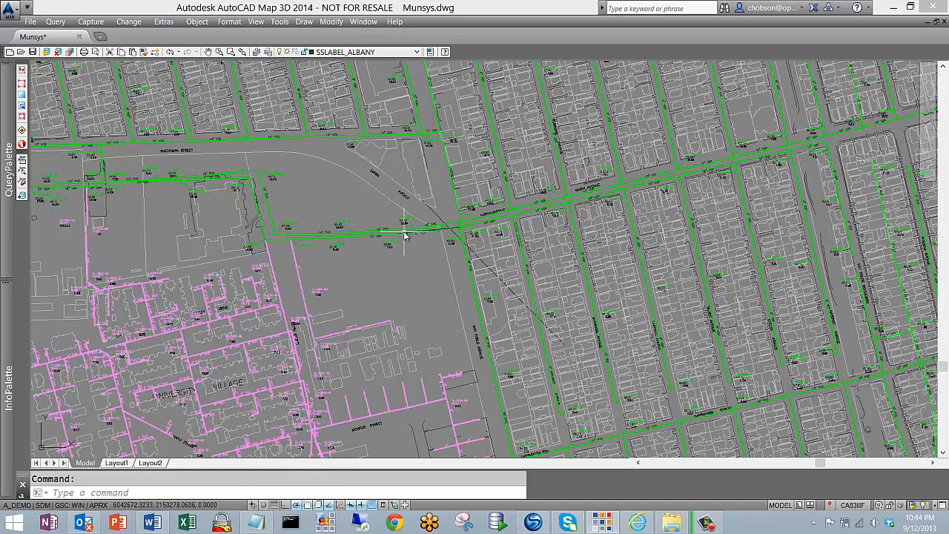
pyautogui.moveTo(8, 314)
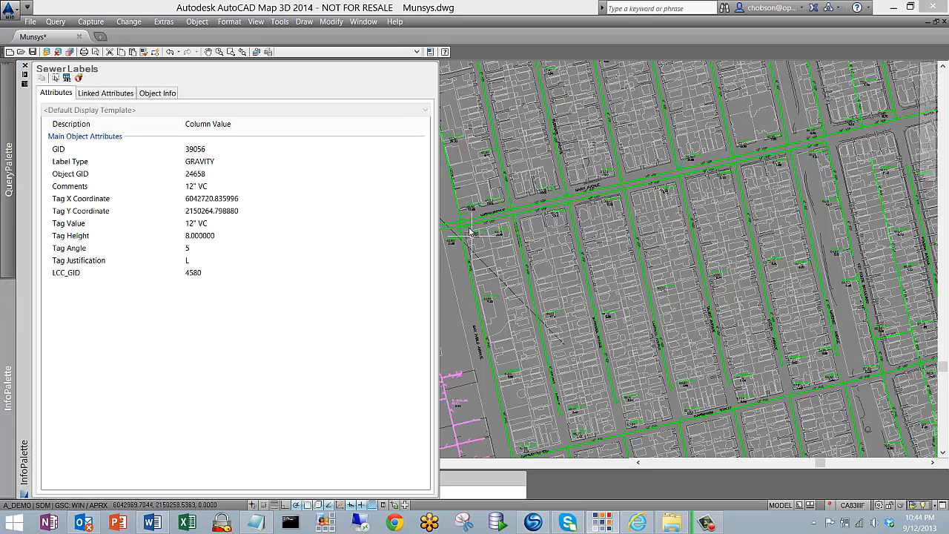
pyautogui.press('Escape')
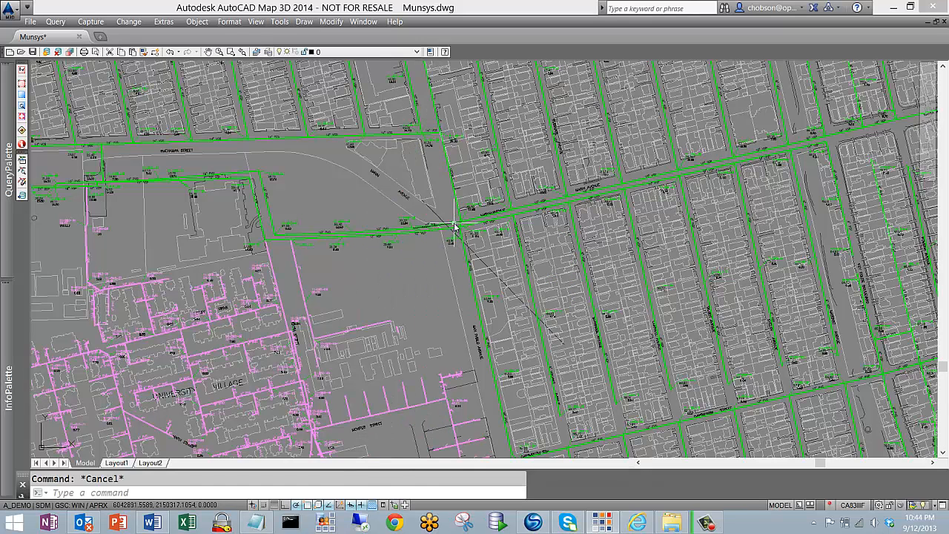
# Inspect the attributes of the gravity sewer pipe at San Pablo Avenue, checking its material and diameter, then clear the selection
pyautogui.click(156, 293)
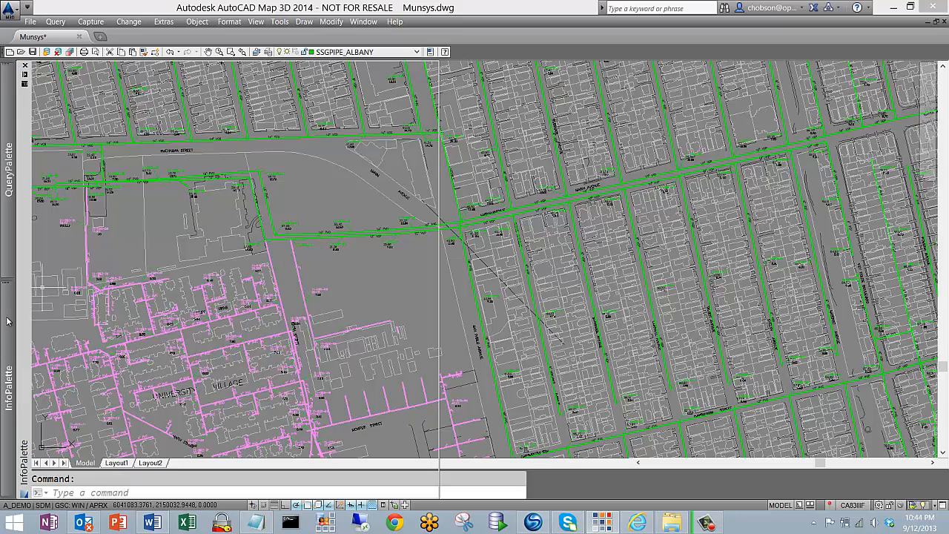
pyautogui.moveTo(7, 314)
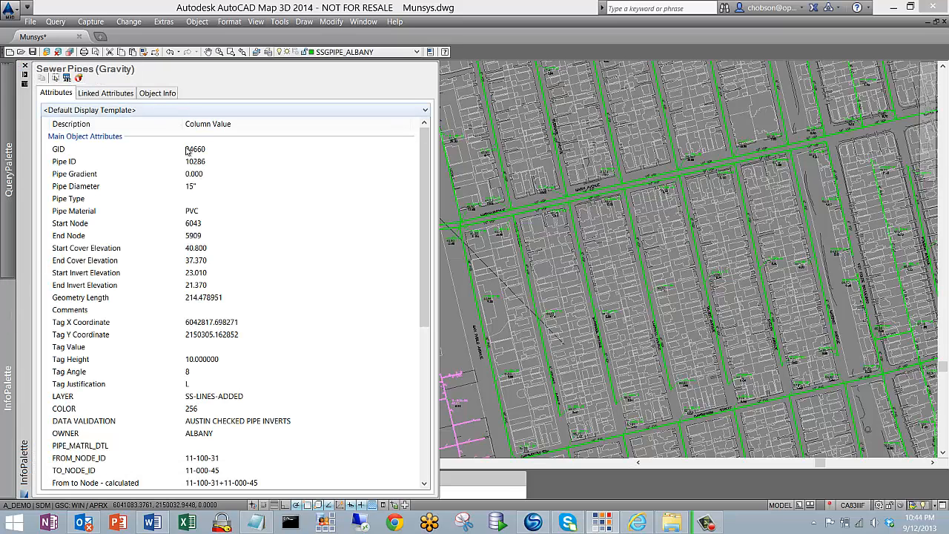
pyautogui.click(197, 212)
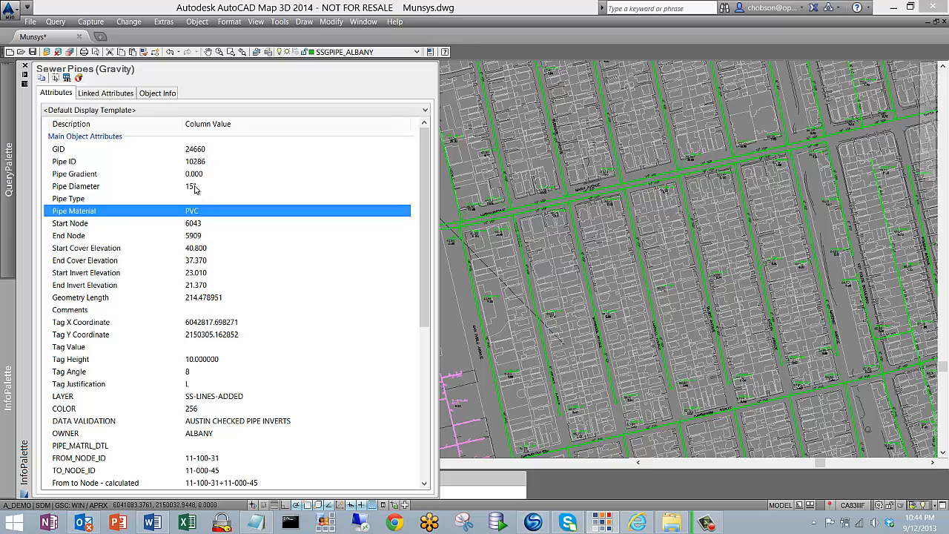
pyautogui.click(197, 187)
pyautogui.press('Escape')
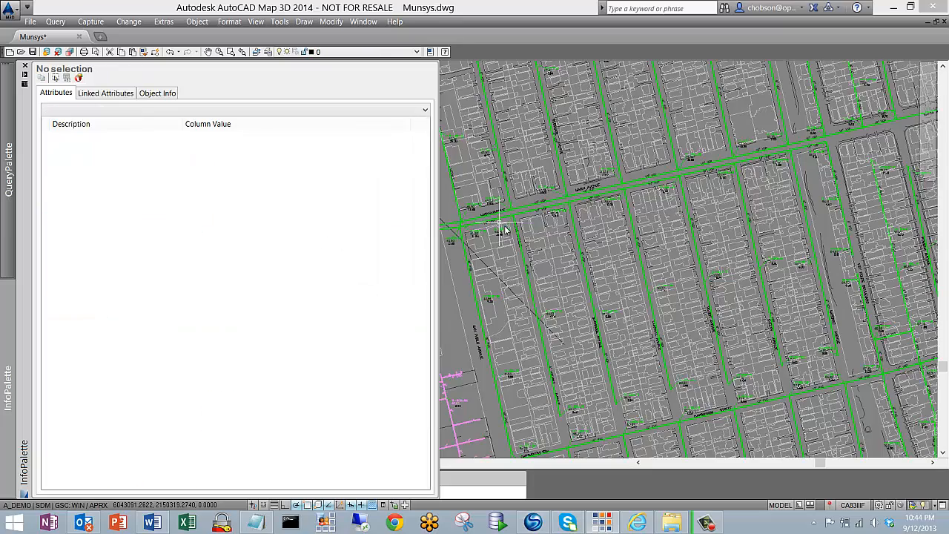
# Insert the 3 OF 12.TIF scan from the San Pablo Ave folder just below the map, about 979 units wide and unrotated
pyautogui.scroll(-6, 500, 232)
pyautogui.scroll(-3, 500, 236)
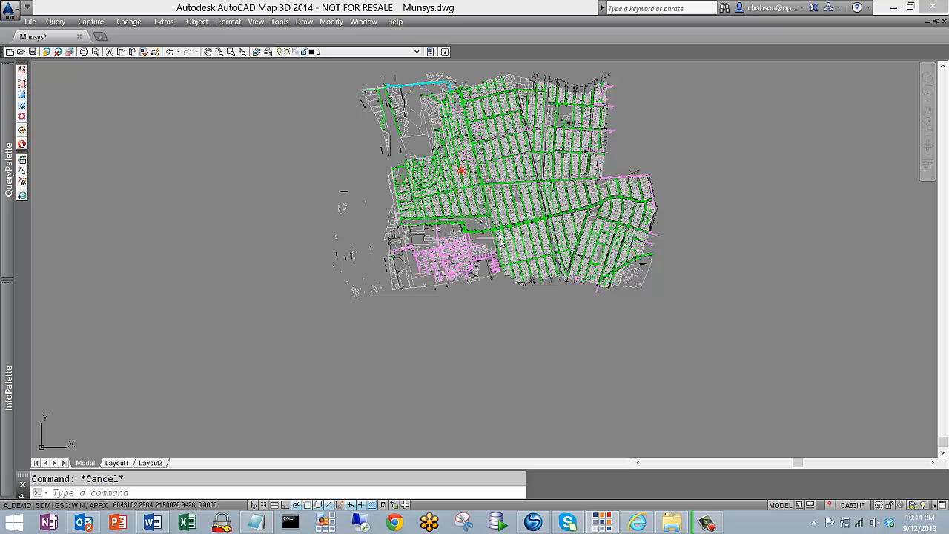
pyautogui.moveTo(500, 243)
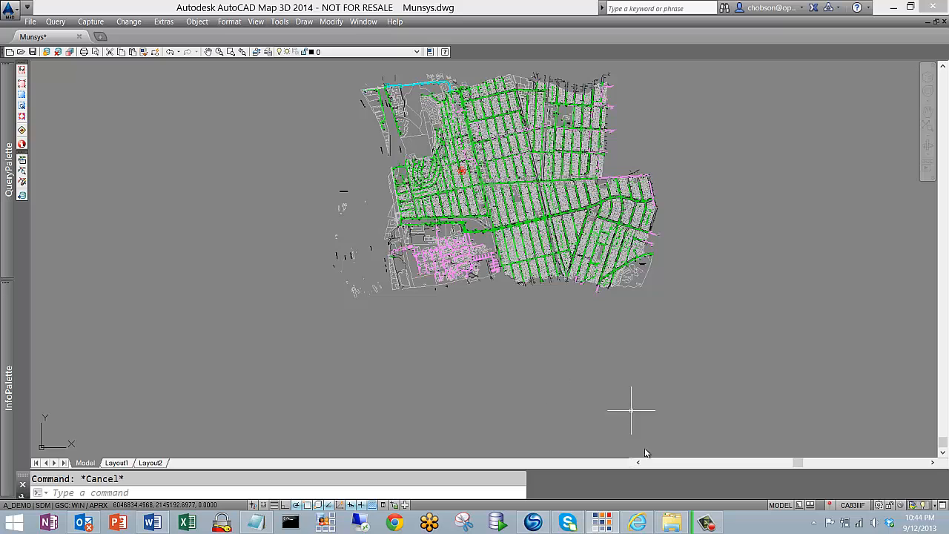
pyautogui.click(671, 521)
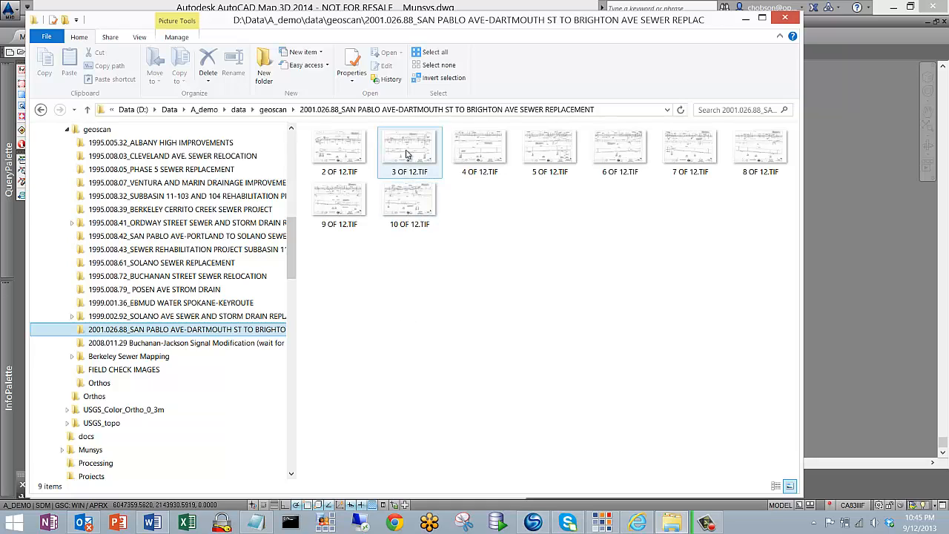
pyautogui.moveTo(407, 154); pyautogui.dragTo(835, 364)
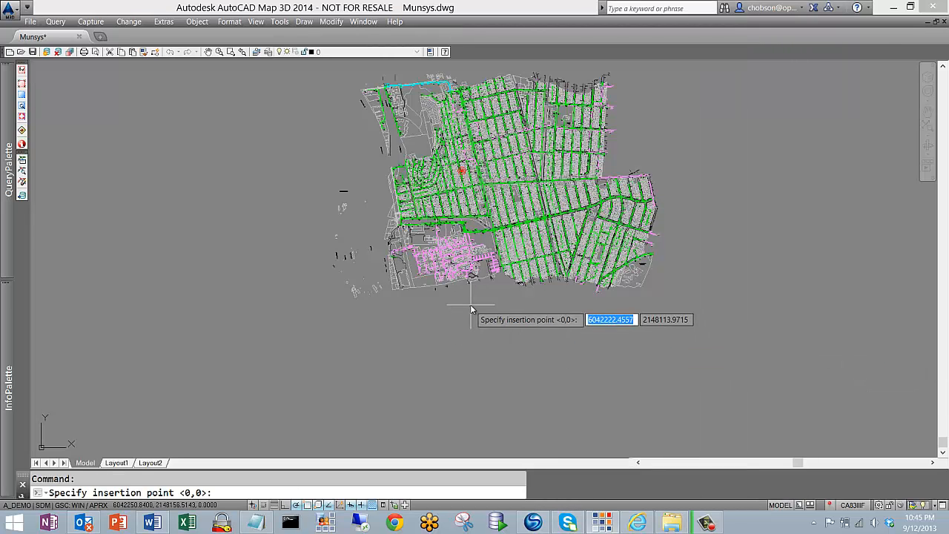
pyautogui.click(477, 301)
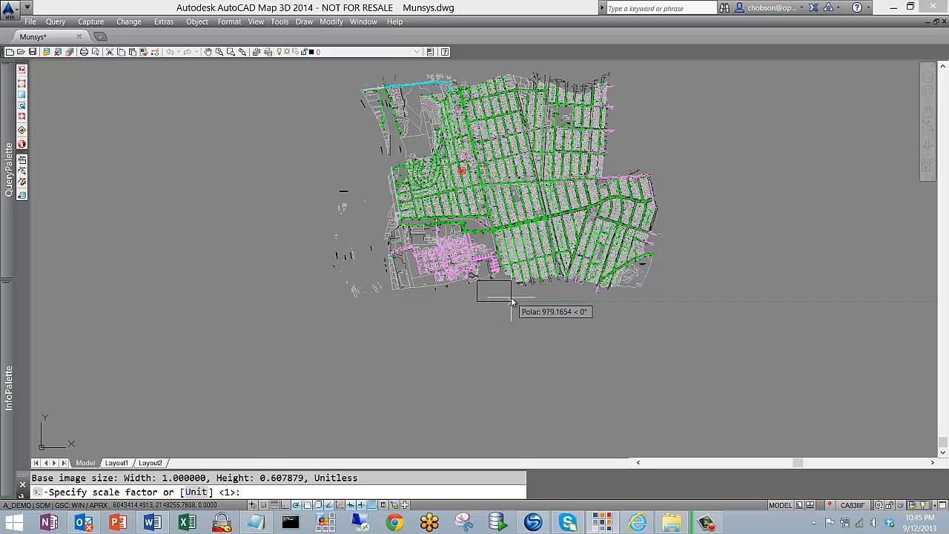
pyautogui.click(511, 299)
pyautogui.click(512, 299)
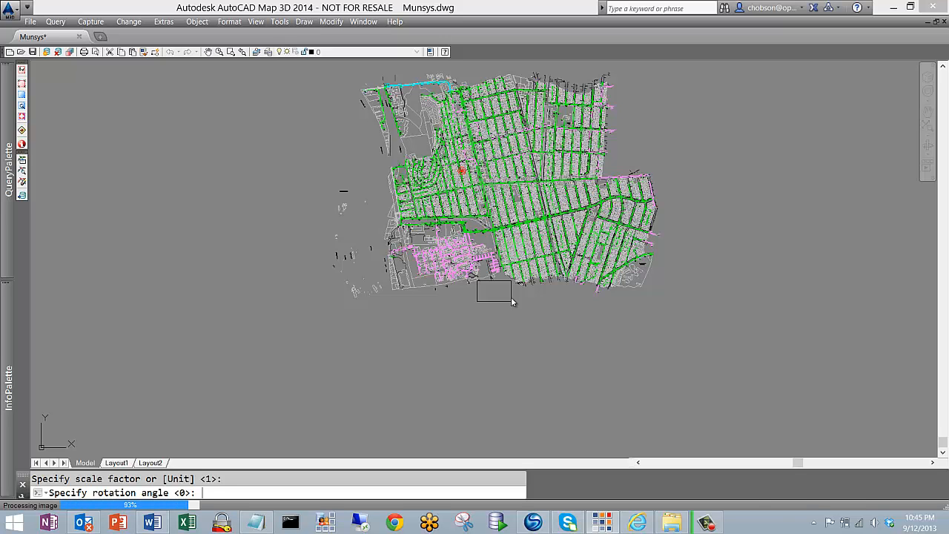
# Examine the San Pablo Ave plan and the A Line profile on the inserted scan
pyautogui.scroll(4, 495, 295)
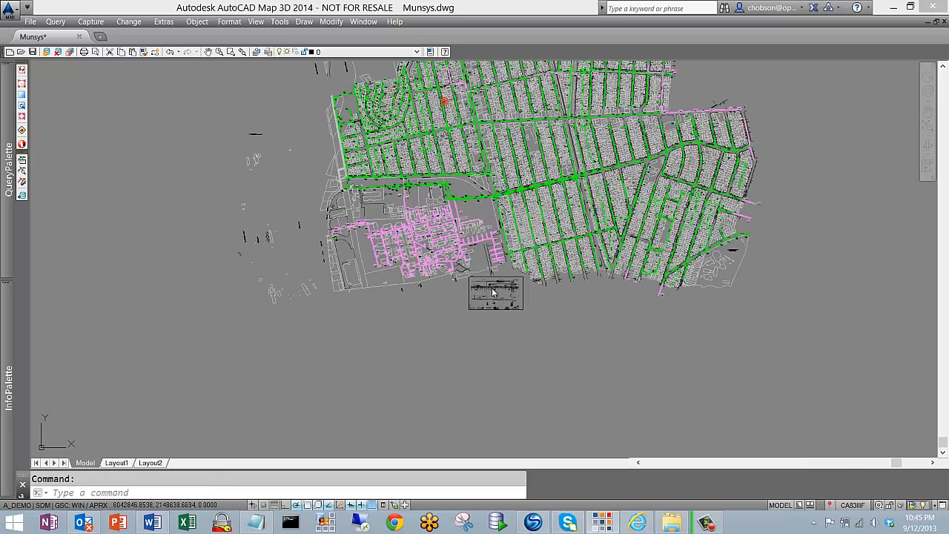
pyautogui.scroll(4, 495, 295)
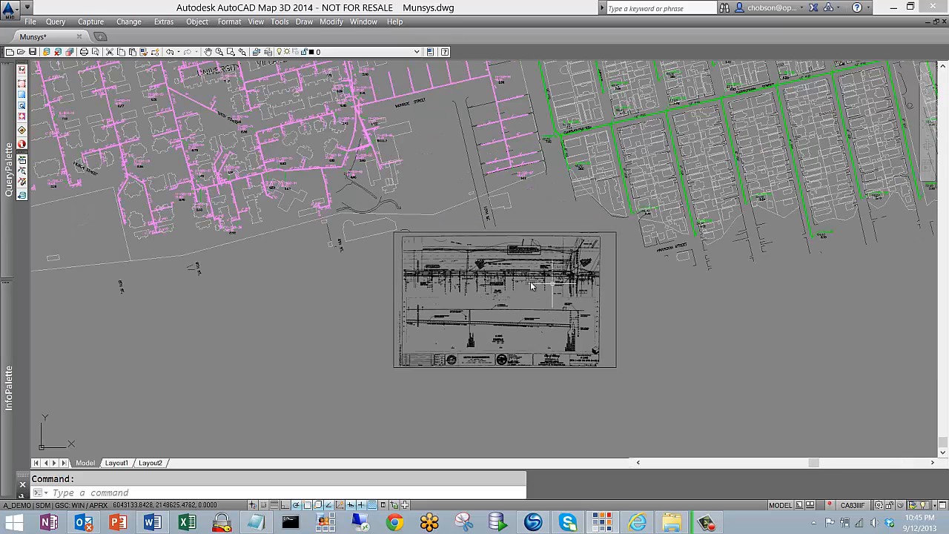
pyautogui.scroll(4, 500, 282)
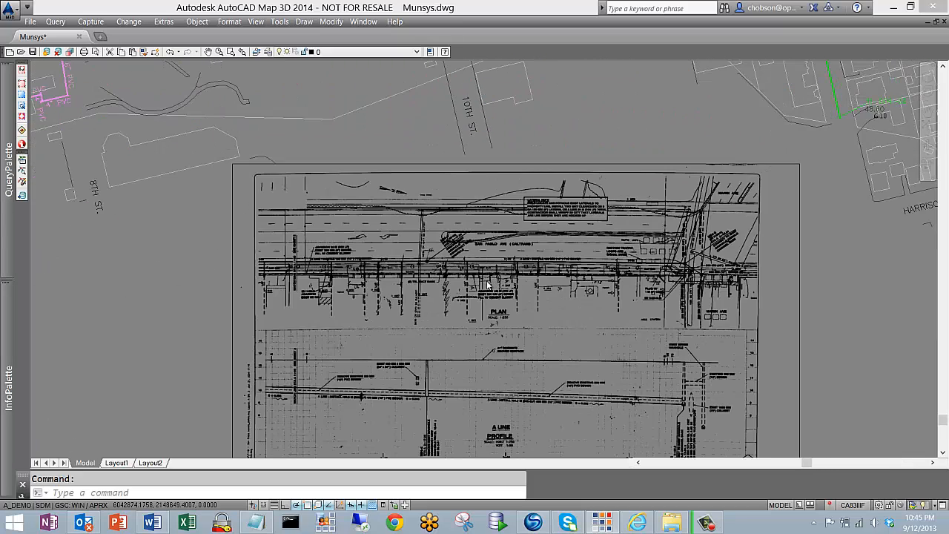
pyautogui.scroll(6, 488, 285)
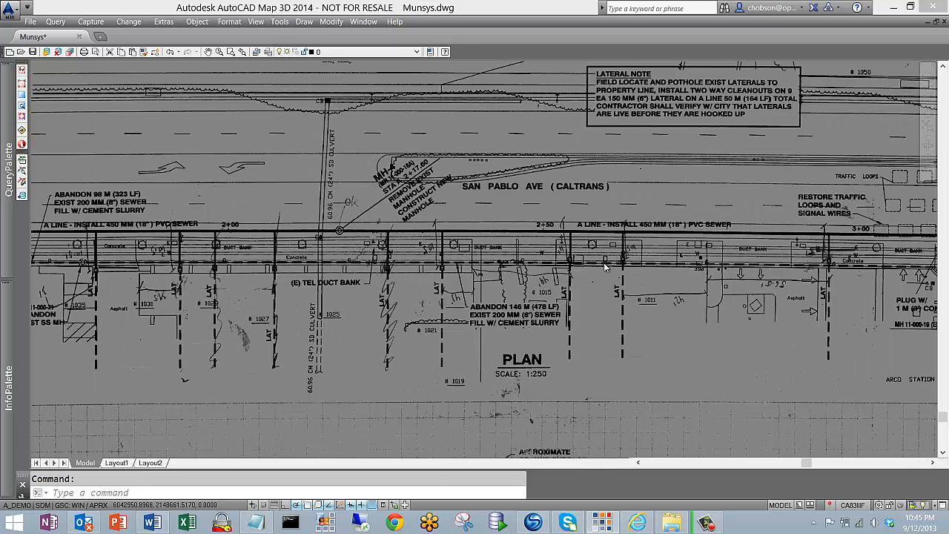
pyautogui.scroll(-7, 604, 267)
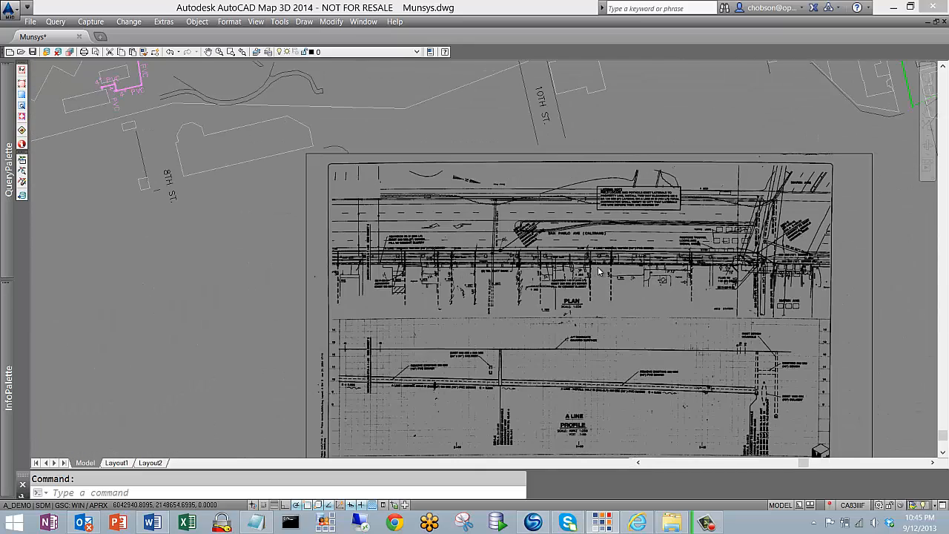
pyautogui.scroll(-3, 600, 271)
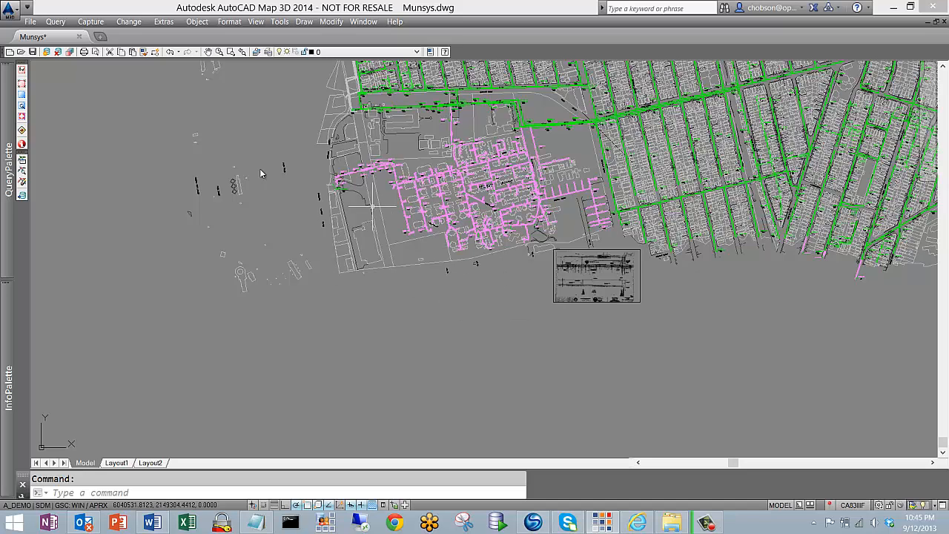
# Start georeferencing the inserted scan and pick two control points on its plan, near the match line and at the far intersection
pyautogui.click(90, 22)
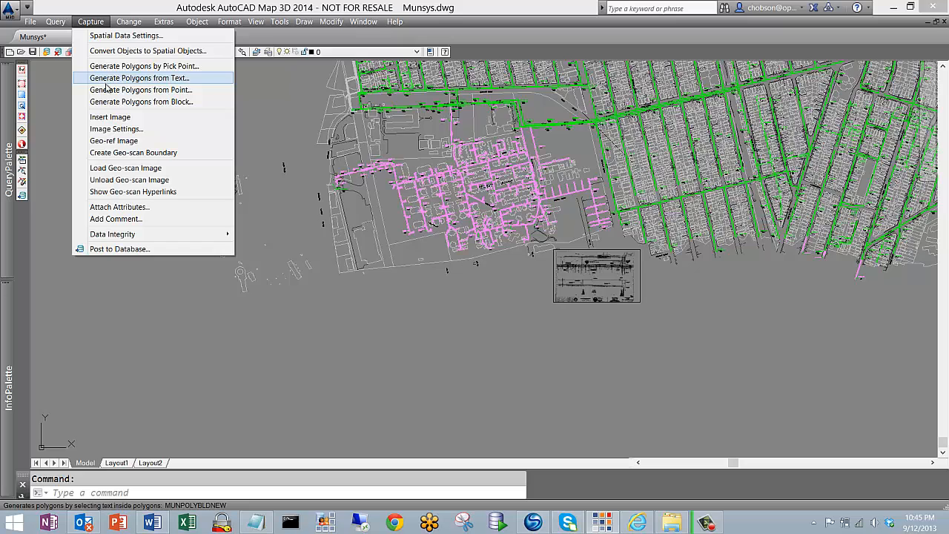
pyautogui.click(124, 141)
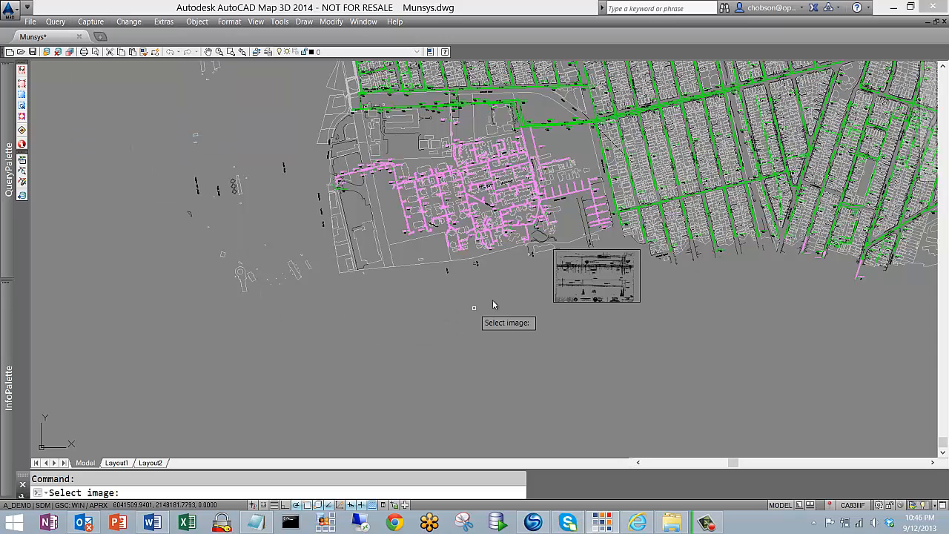
pyautogui.click(553, 277)
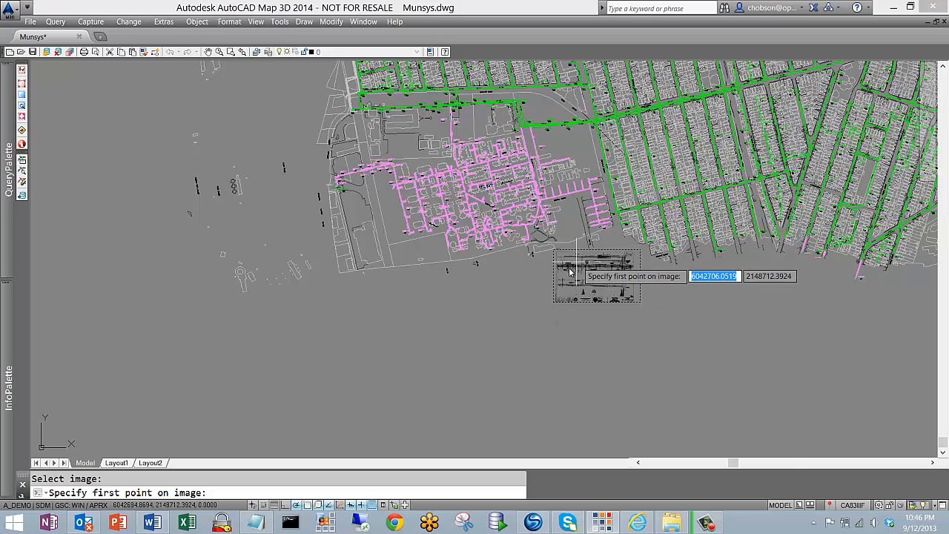
pyautogui.scroll(5, 570, 272)
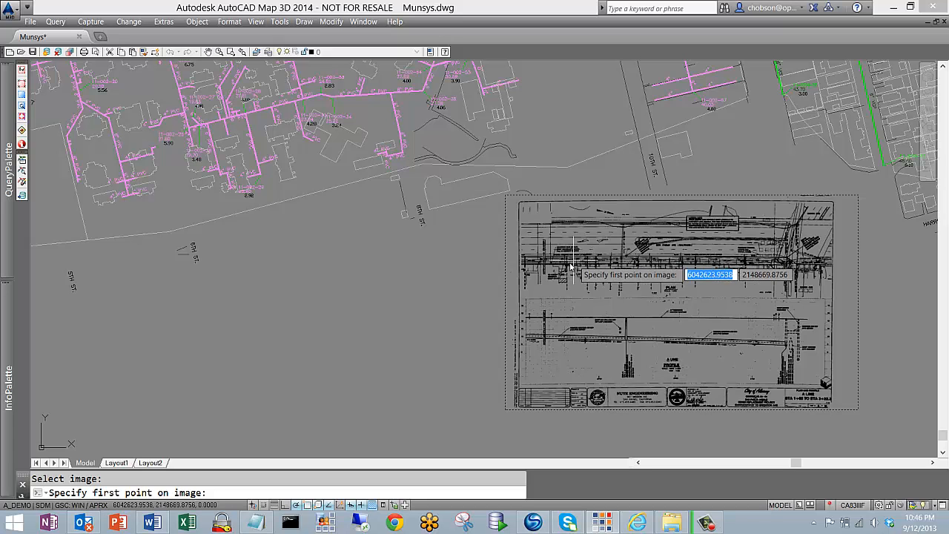
pyautogui.scroll(2, 536, 267)
pyautogui.scroll(2, 537, 266)
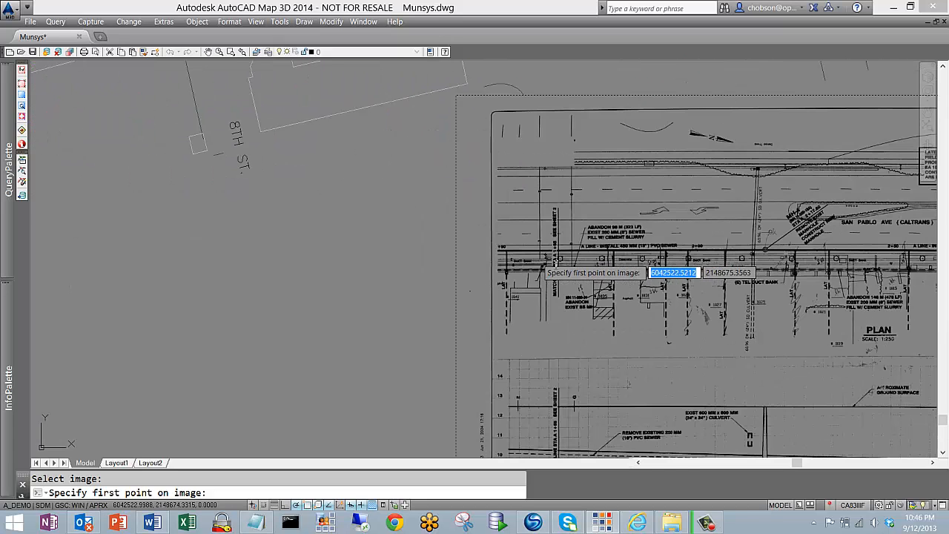
pyautogui.click(525, 259)
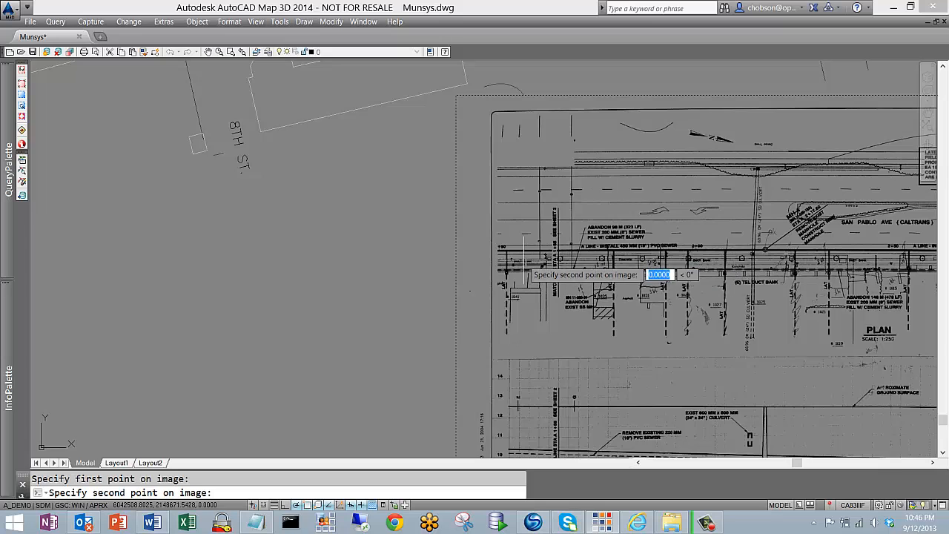
pyautogui.scroll(-6, 528, 290)
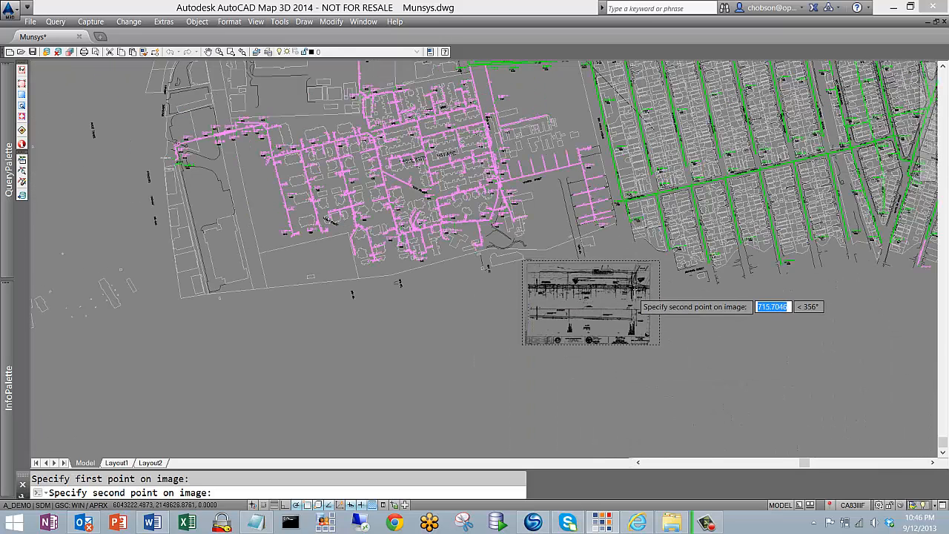
pyautogui.scroll(2, 631, 291)
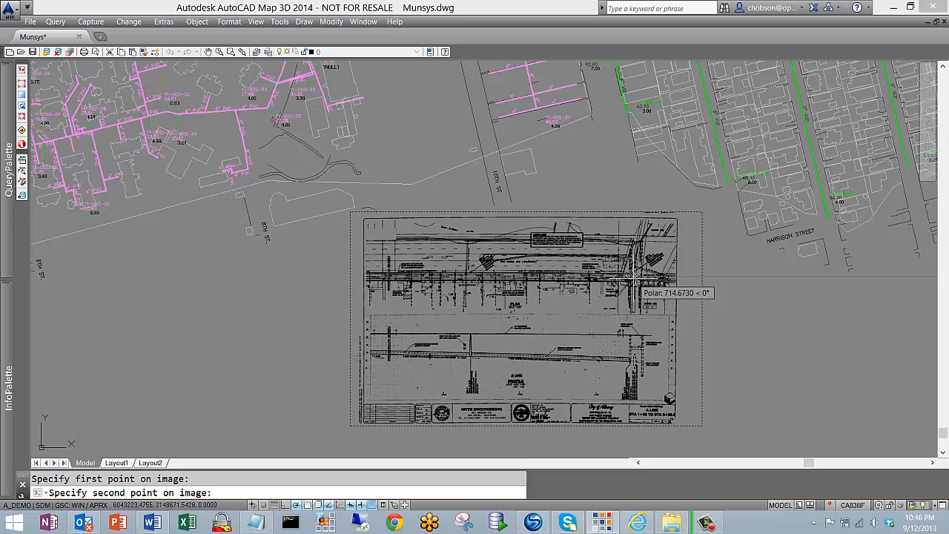
pyautogui.click(635, 279)
# Match the scan's two control points to the manhole on San Pablo Avenue and the sewer junction at Marin Avenue
pyautogui.scroll(-2, 641, 325)
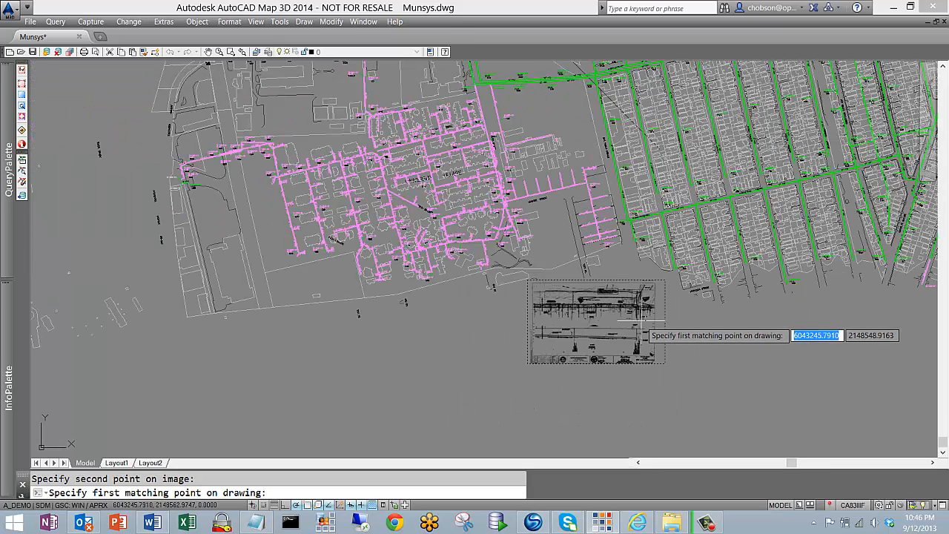
pyautogui.scroll(-2, 642, 331)
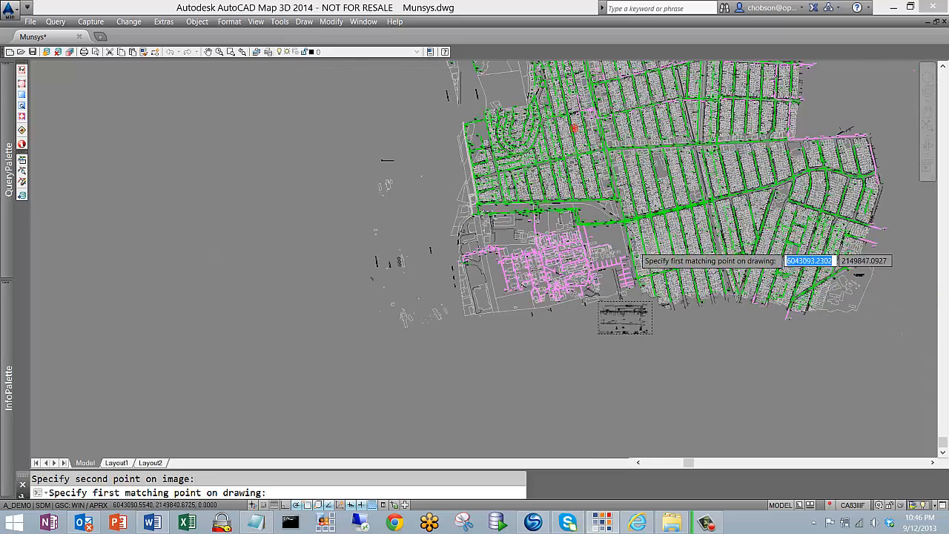
pyautogui.scroll(5, 635, 256)
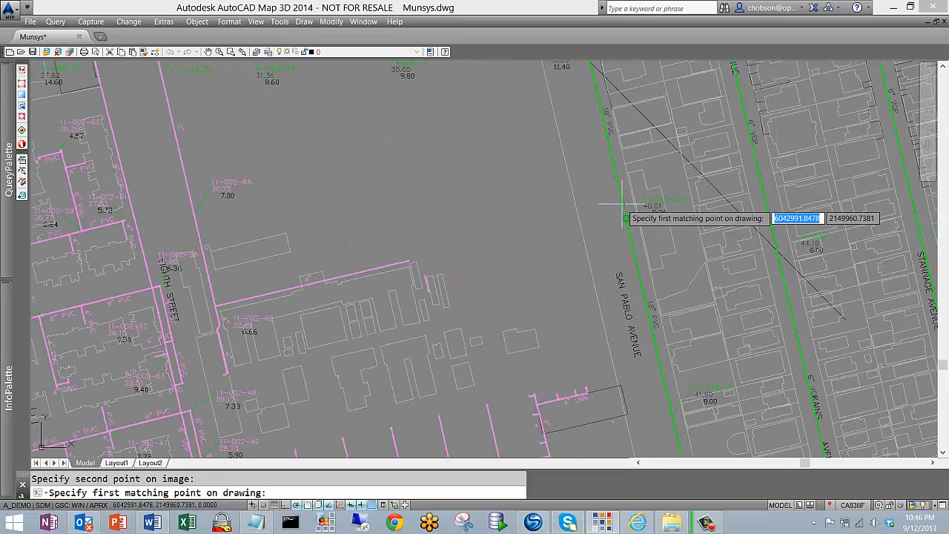
pyautogui.click(623, 204)
pyautogui.scroll(-5, 435, 244)
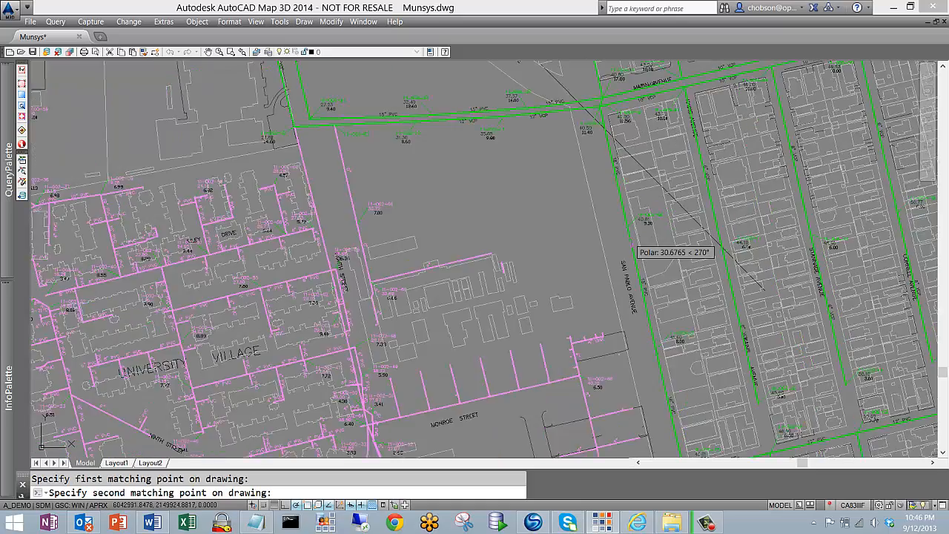
pyautogui.scroll(5, 619, 211)
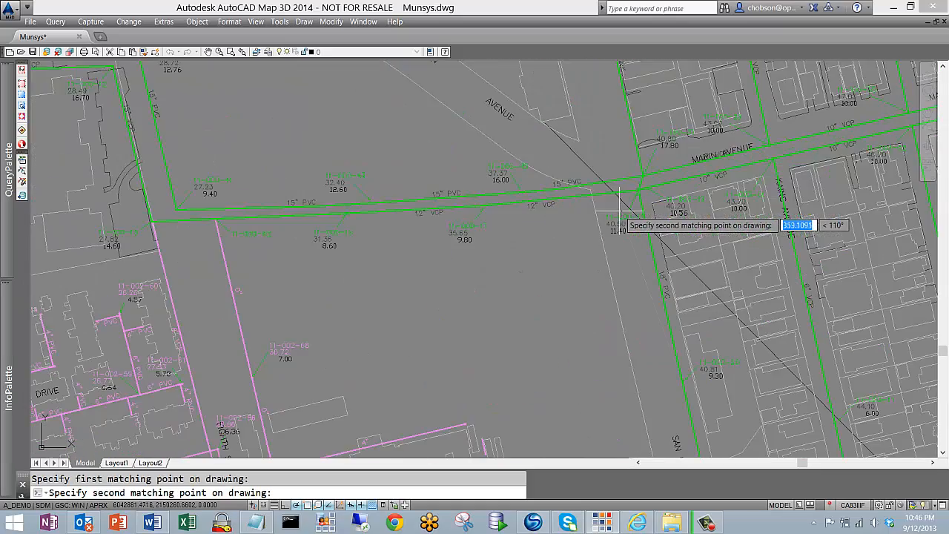
pyautogui.scroll(3, 634, 190)
pyautogui.click(641, 179)
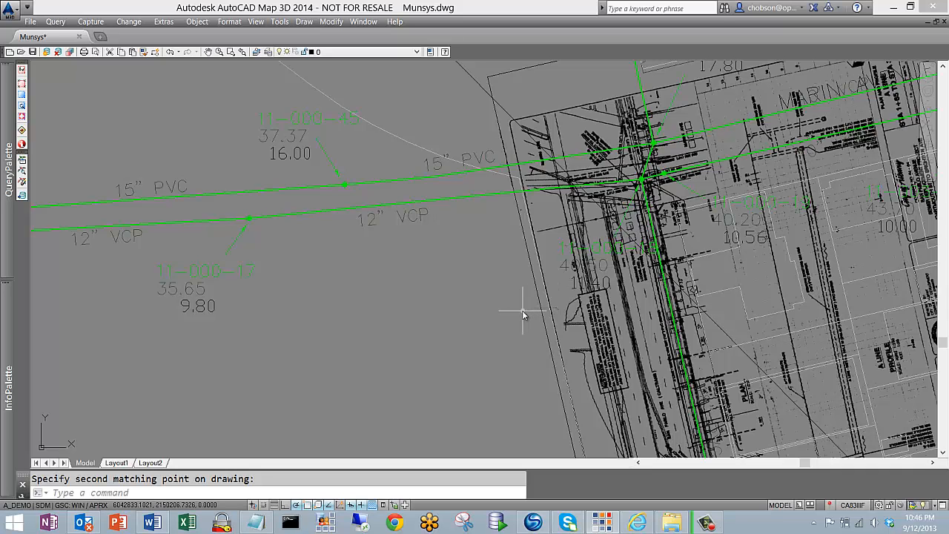
# Examine how the georeferenced scan lines up with the mapped sewers and manholes at the San Pablo and Marin Avenue intersection
pyautogui.scroll(-5, 525, 311)
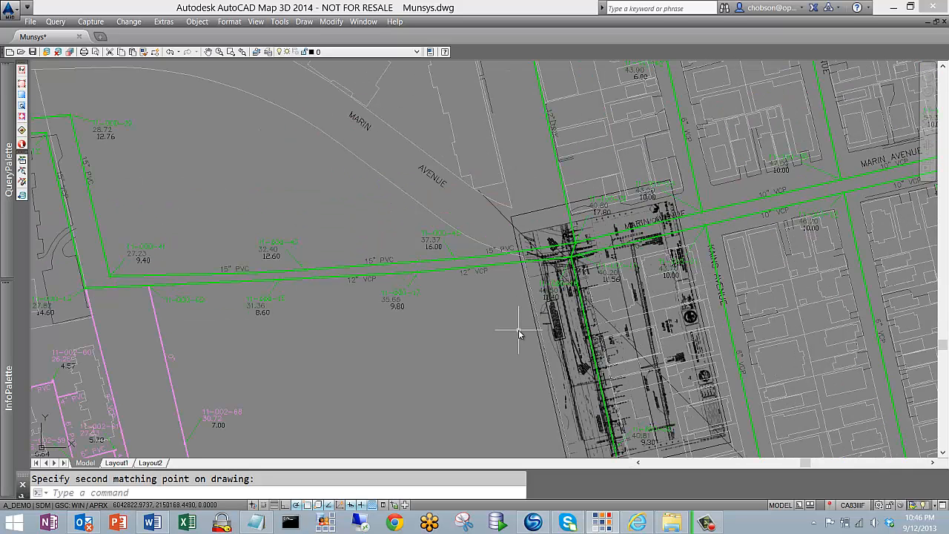
pyautogui.moveTo(518, 329); pyautogui.dragTo(663, 342, button='middle')
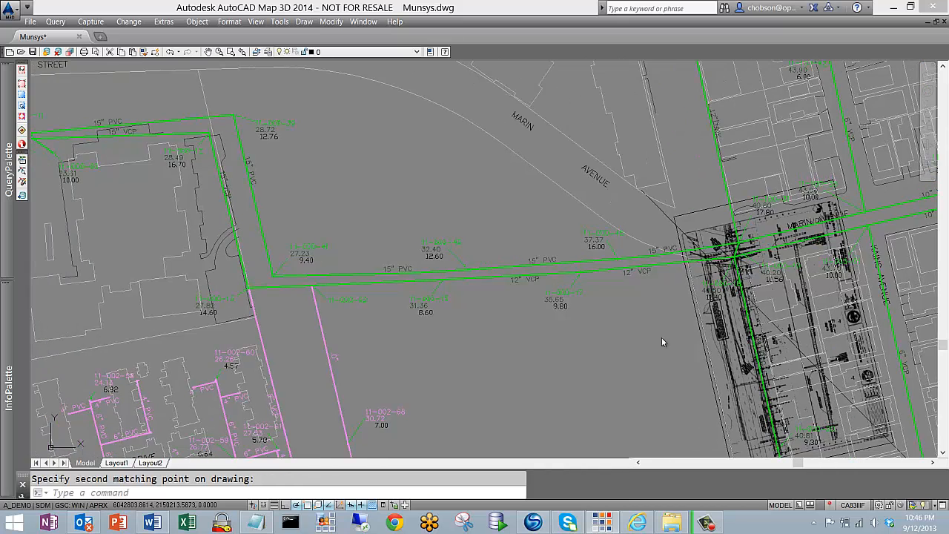
pyautogui.scroll(-3, 706, 333)
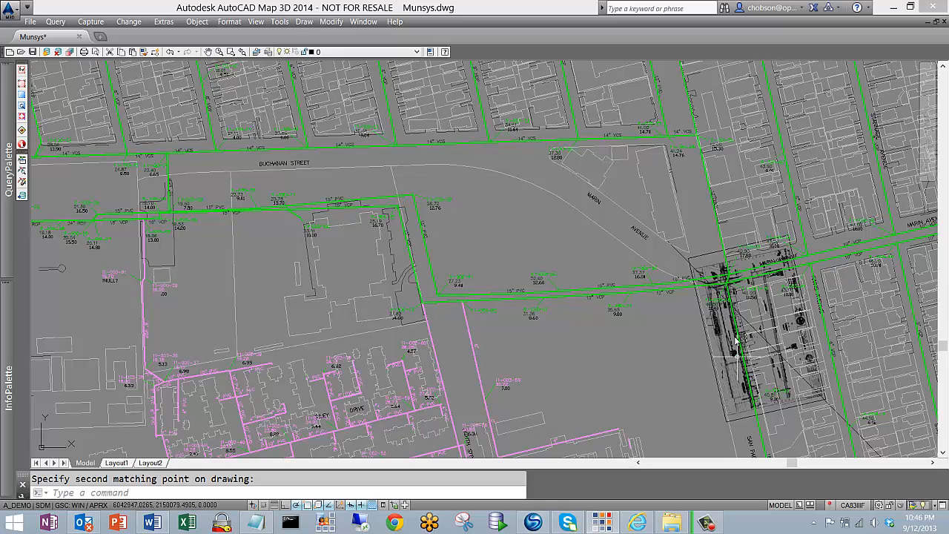
pyautogui.scroll(2, 730, 290)
pyautogui.scroll(4, 729, 289)
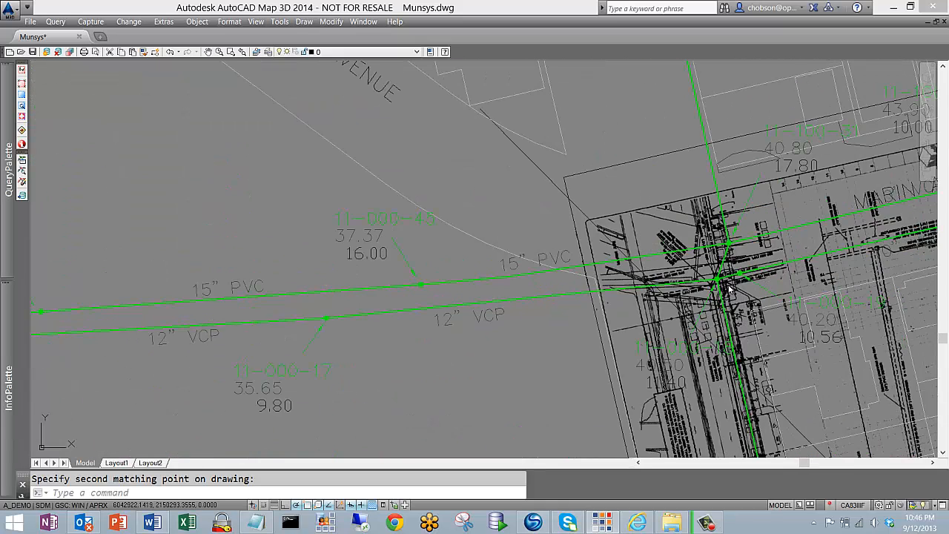
pyautogui.scroll(3, 703, 303)
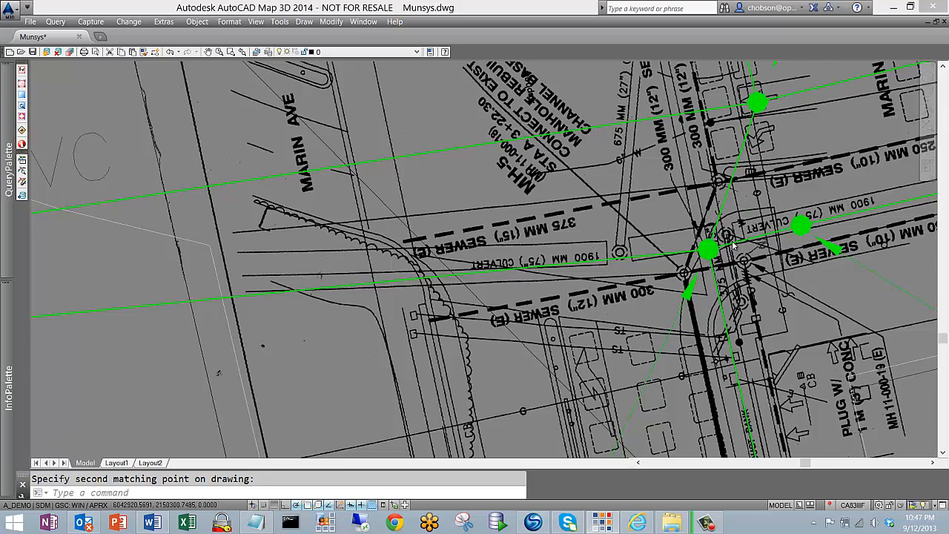
pyautogui.scroll(-5, 727, 256)
pyautogui.scroll(-2, 712, 273)
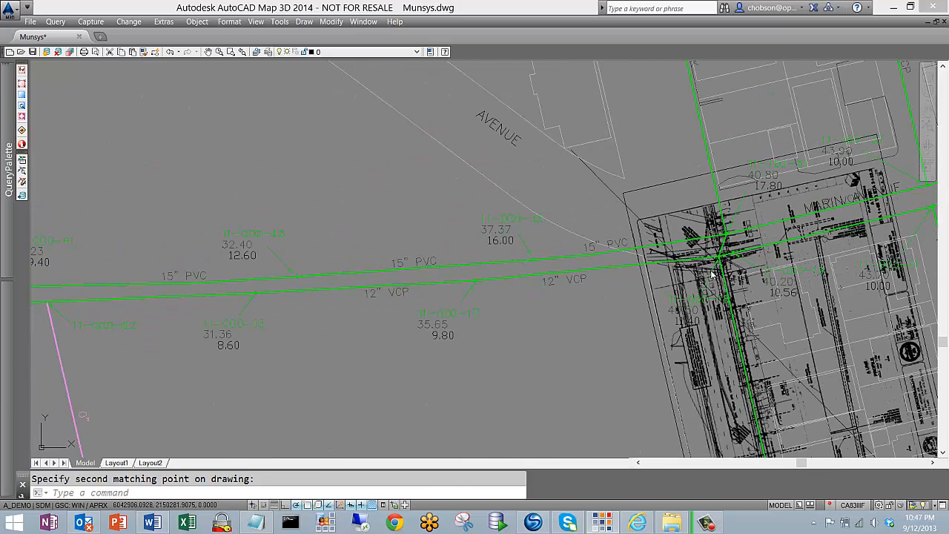
# Start georeferencing the scan again, using its northwest and southeast frame corners as the two image points
pyautogui.click(91, 22)
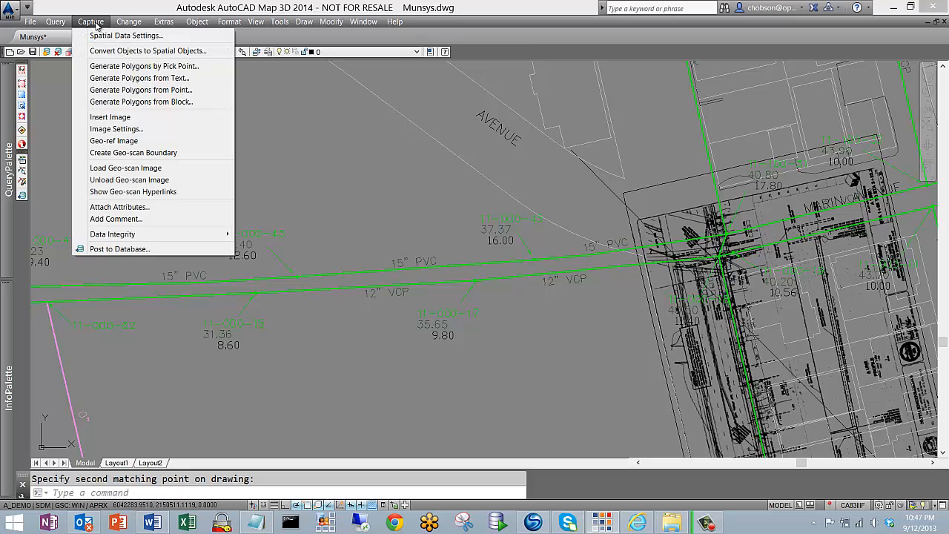
pyautogui.click(124, 141)
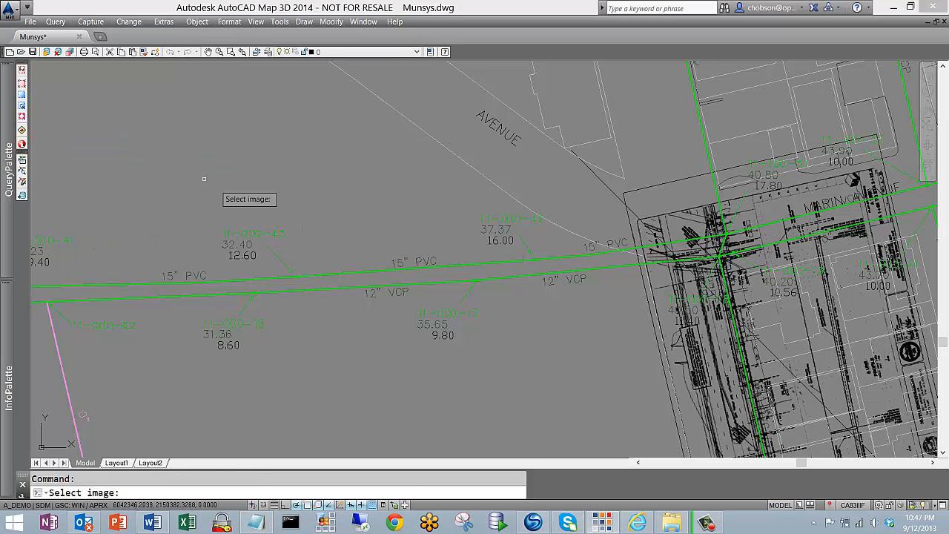
pyautogui.click(654, 187)
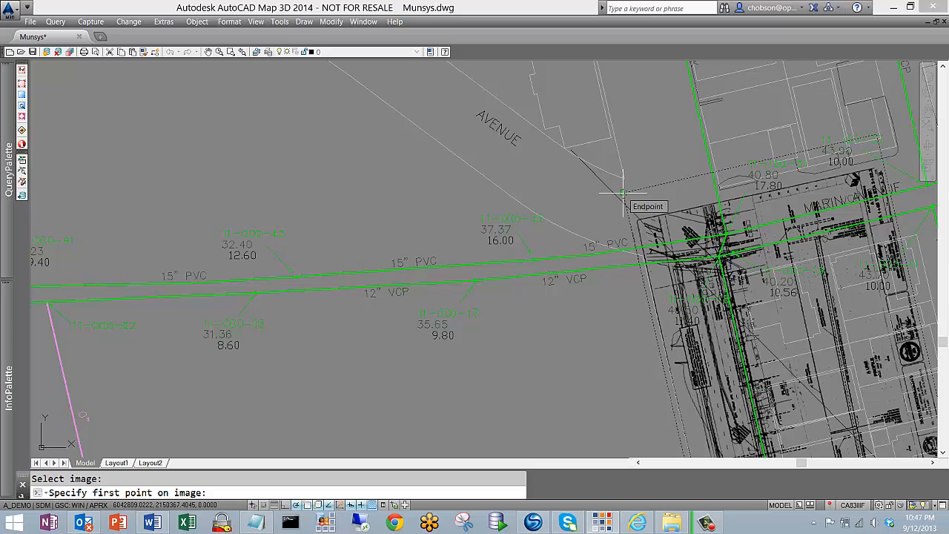
pyautogui.click(623, 193)
pyautogui.scroll(-5, 671, 293)
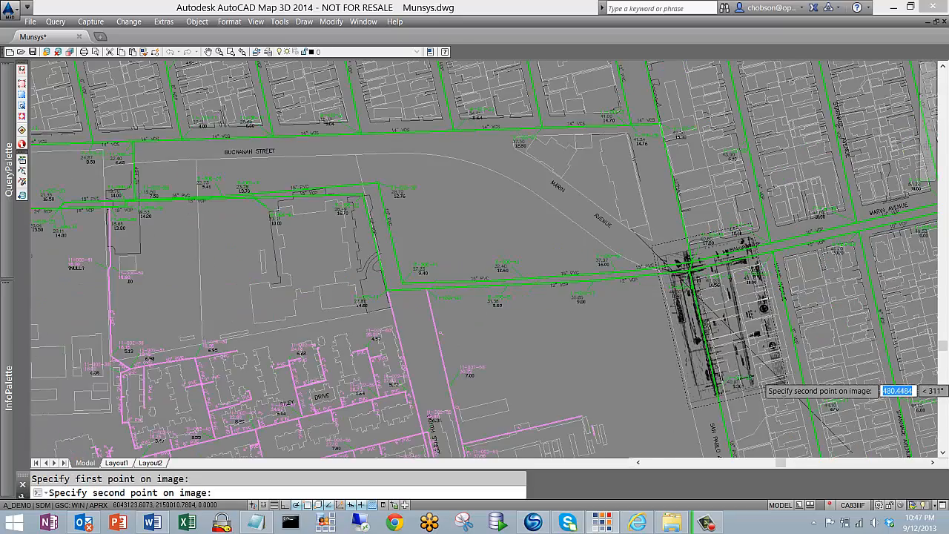
pyautogui.scroll(-2, 760, 393)
pyautogui.scroll(8, 760, 371)
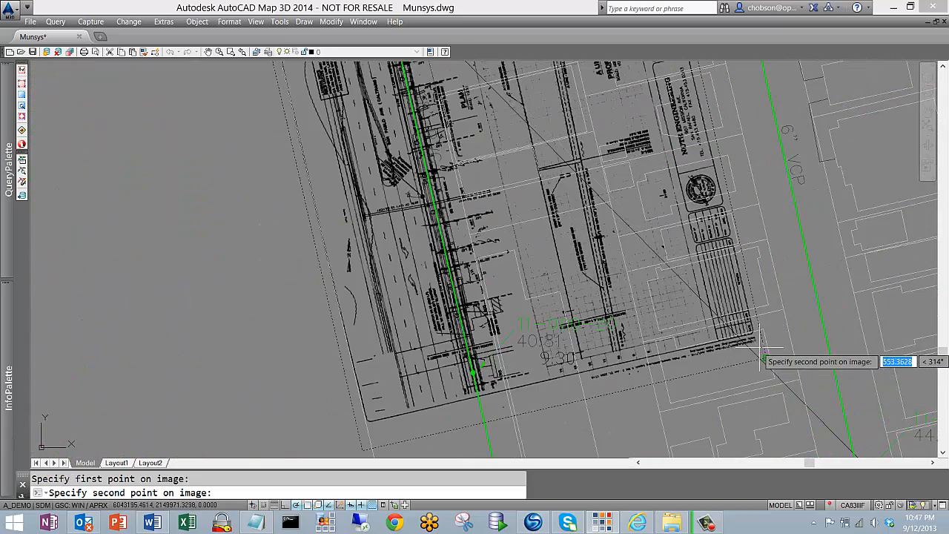
pyautogui.click(762, 360)
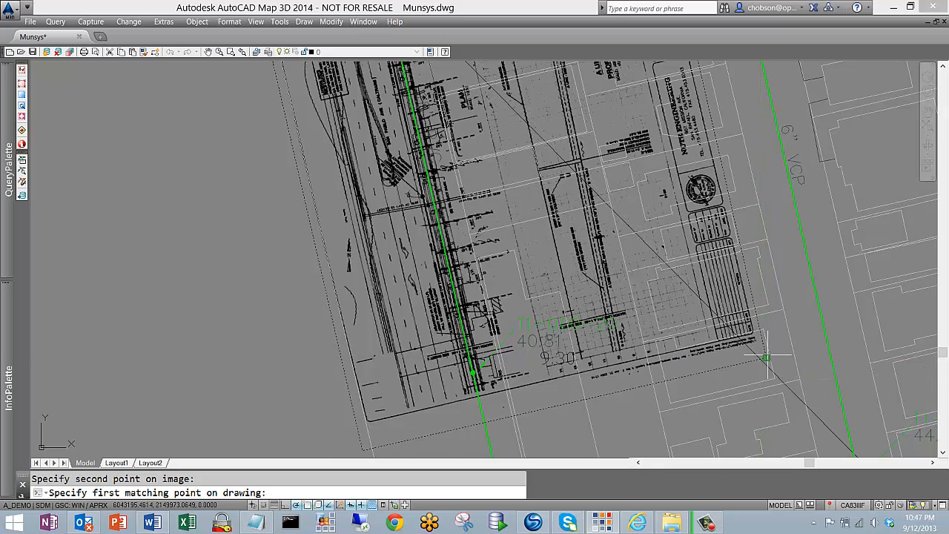
# Match the scan's two corners to the northwest and southeast endpoints of the diagonal reference line
pyautogui.scroll(-4, 762, 360)
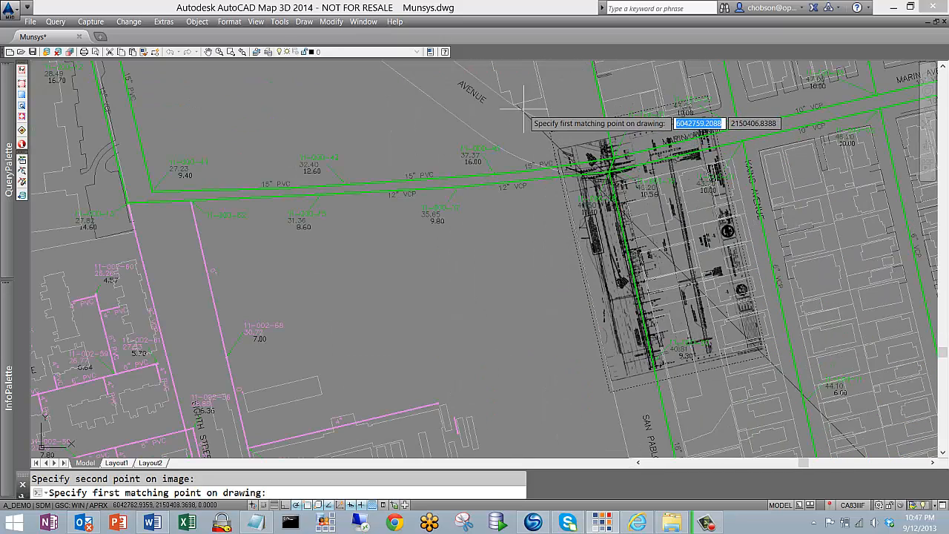
pyautogui.scroll(4, 520, 101)
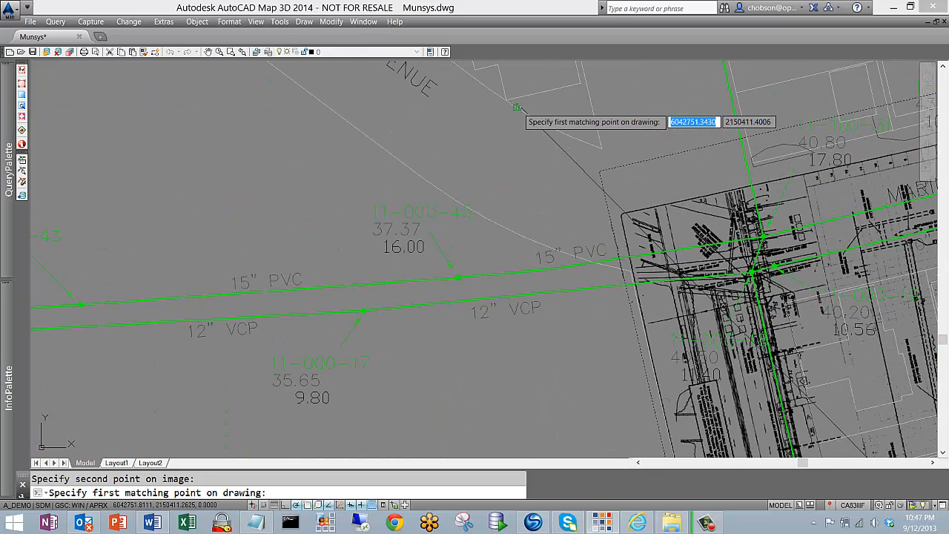
pyautogui.click(517, 102)
pyautogui.scroll(-3, 539, 147)
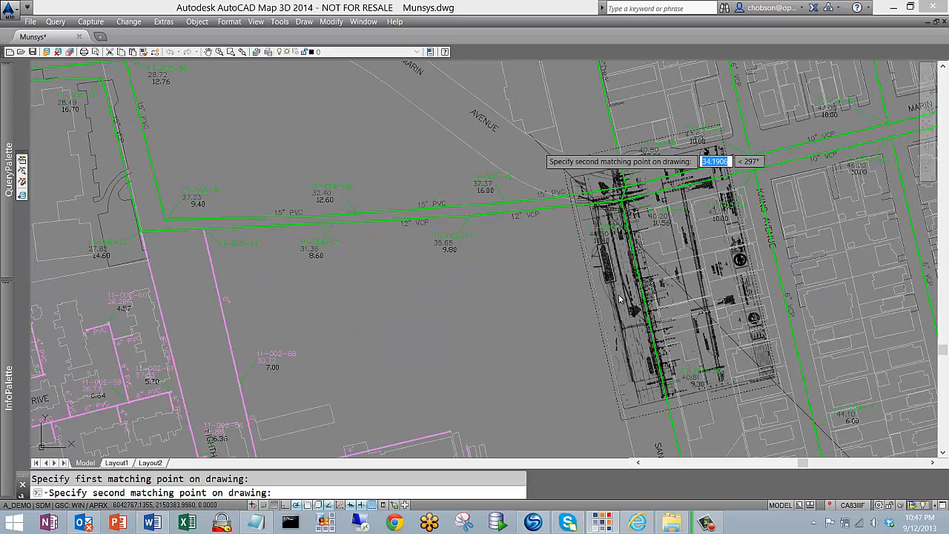
pyautogui.scroll(-3, 802, 438)
pyautogui.moveTo(802, 423); pyautogui.dragTo(798, 385, button='middle')
pyautogui.scroll(6, 807, 432)
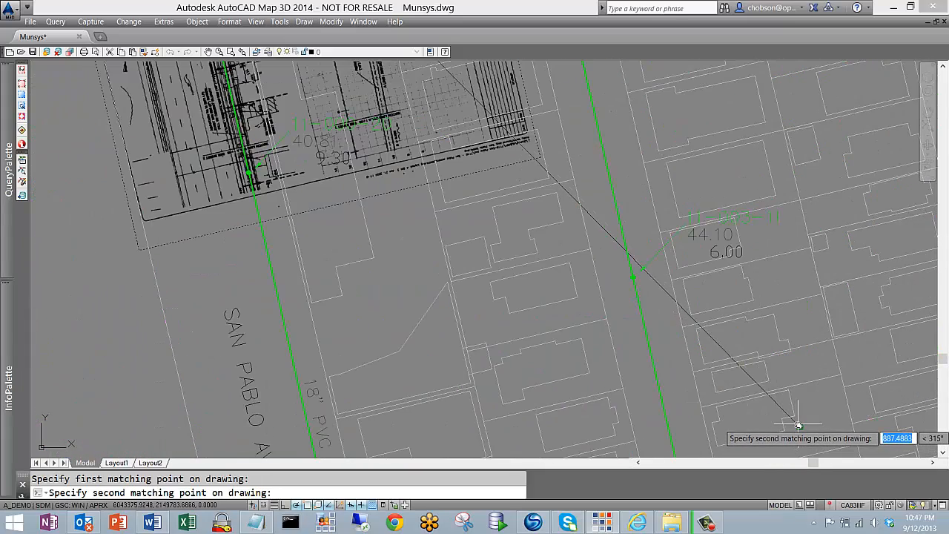
pyautogui.scroll(5, 800, 424)
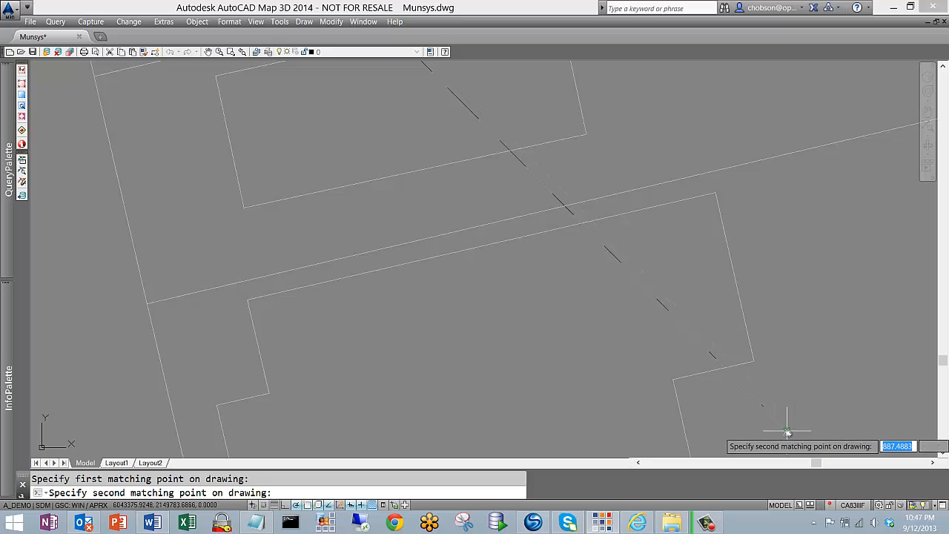
pyautogui.click(788, 436)
# Examine the repositioned scan along San Pablo Avenue, comparing its MH-4 manhole and sewer line with the mapped network
pyautogui.scroll(-2, 771, 371)
pyautogui.scroll(-1, 748, 338)
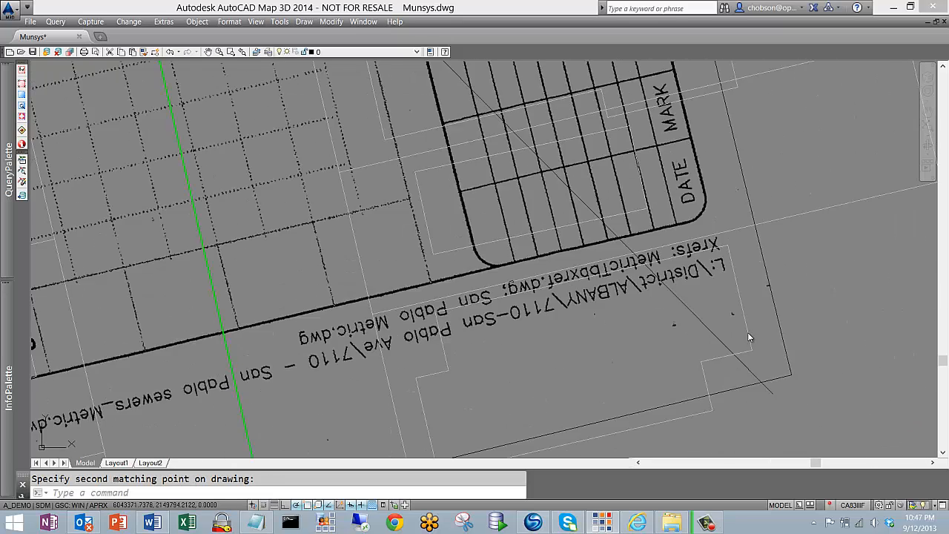
pyautogui.scroll(-1, 749, 338)
pyautogui.scroll(-5, 749, 337)
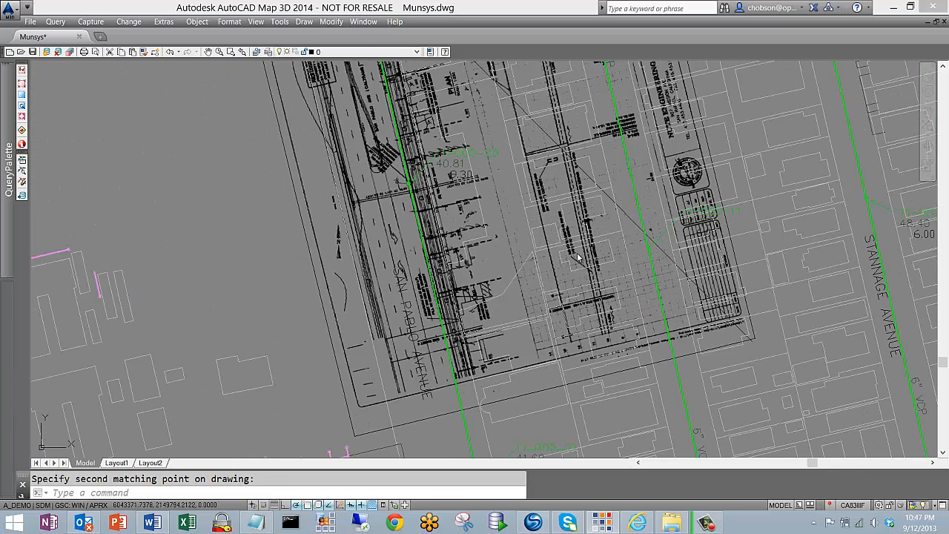
pyautogui.scroll(-2, 487, 121)
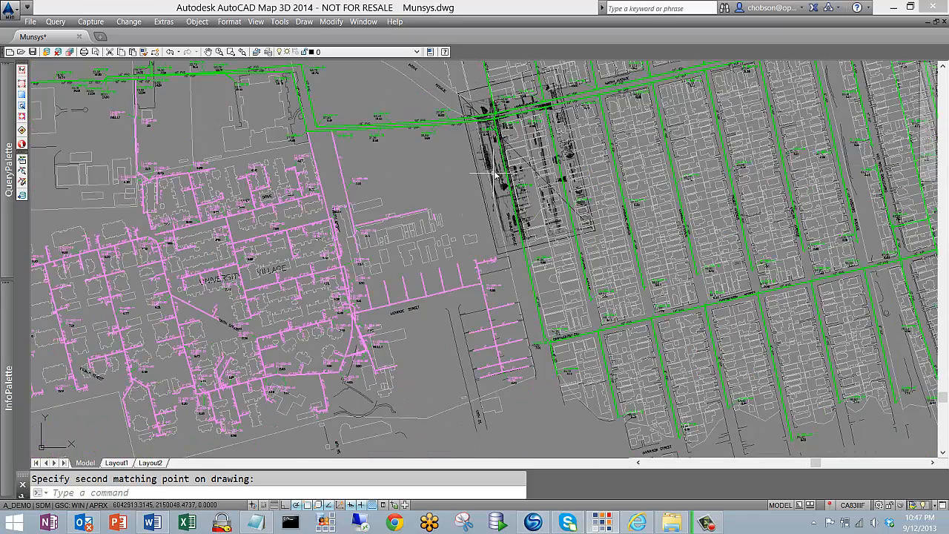
pyautogui.scroll(3, 521, 197)
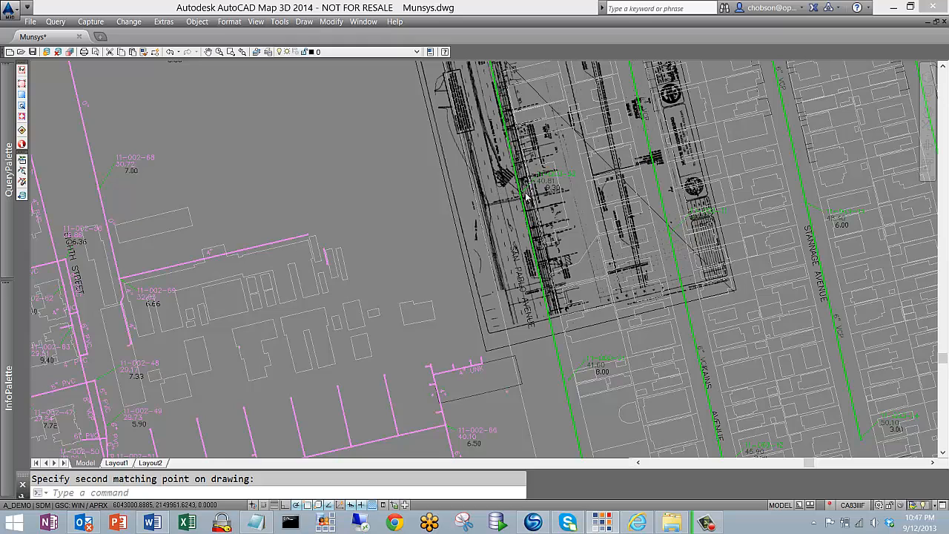
pyautogui.scroll(3, 522, 201)
pyautogui.scroll(2, 521, 199)
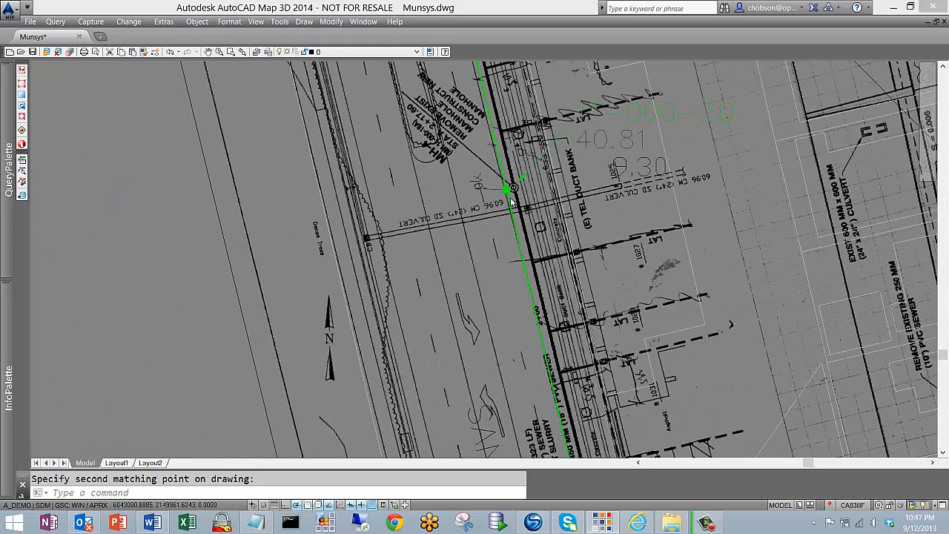
pyautogui.scroll(2, 512, 189)
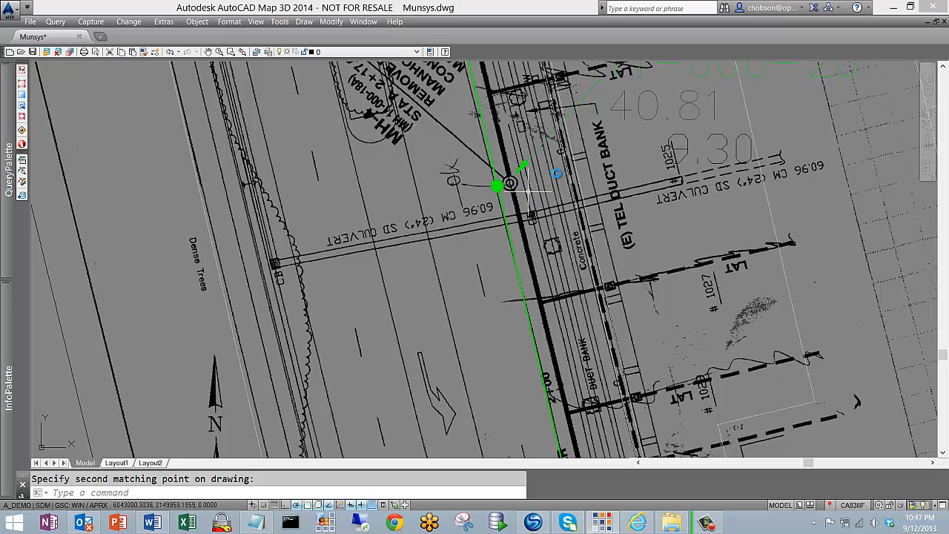
pyautogui.scroll(-2, 522, 191)
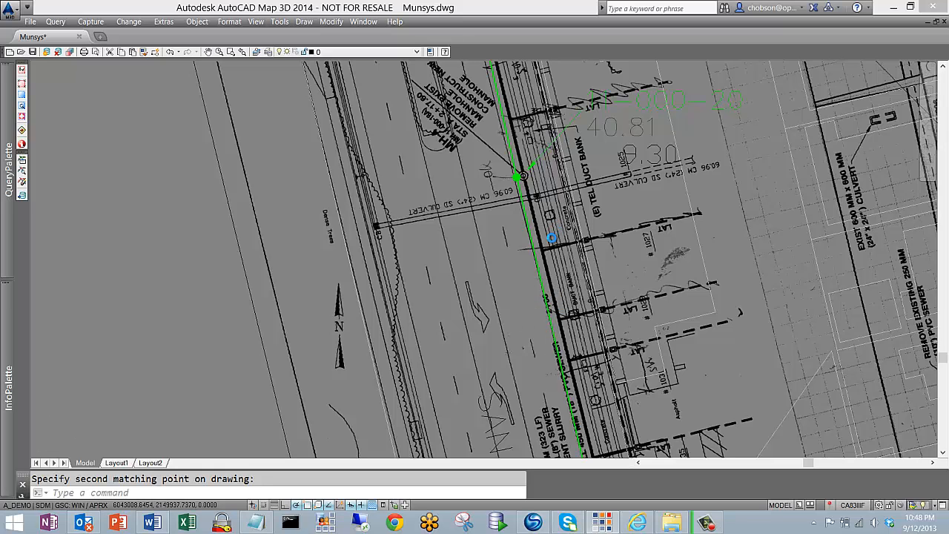
pyautogui.scroll(-5, 552, 237)
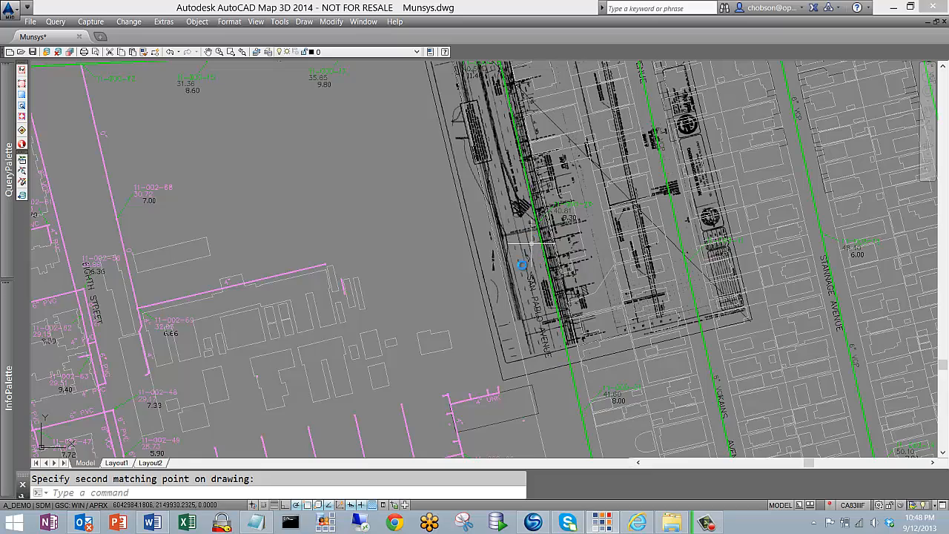
pyautogui.scroll(-3, 511, 284)
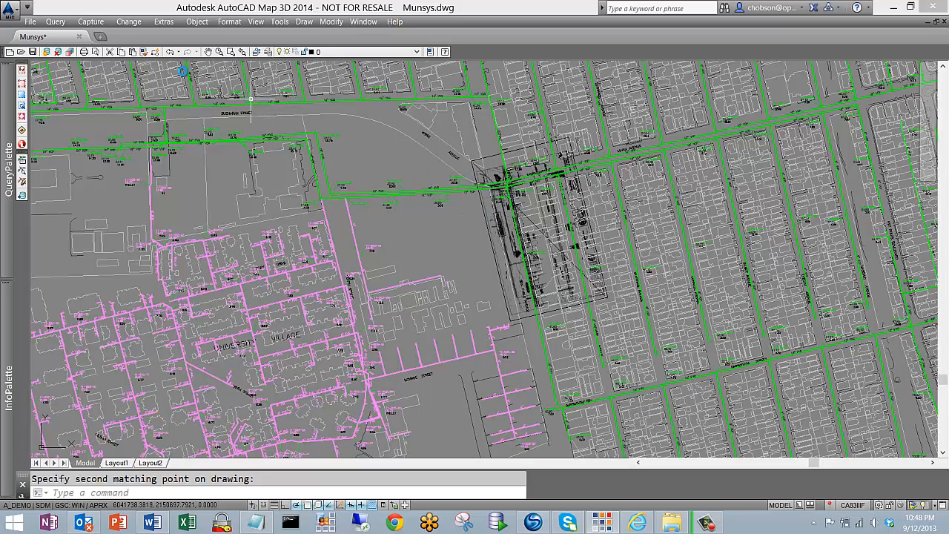
# Create a geo-scan boundary from the georeferenced scan along San Pablo Avenue
pyautogui.click(93, 22)
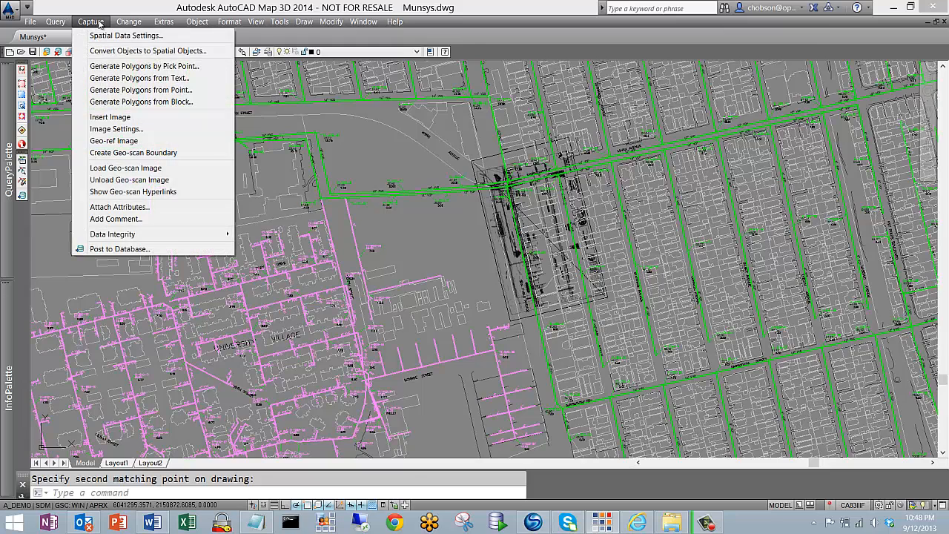
pyautogui.click(137, 153)
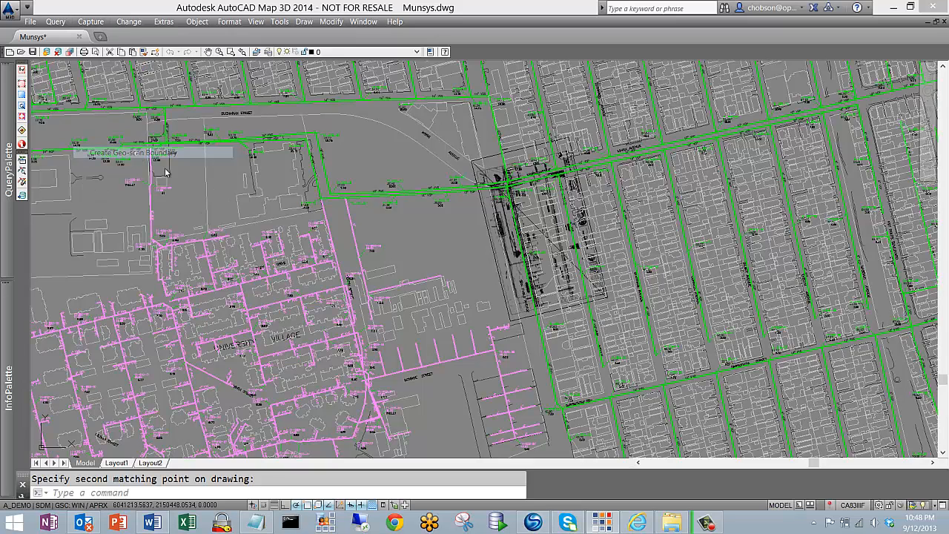
pyautogui.click(485, 225)
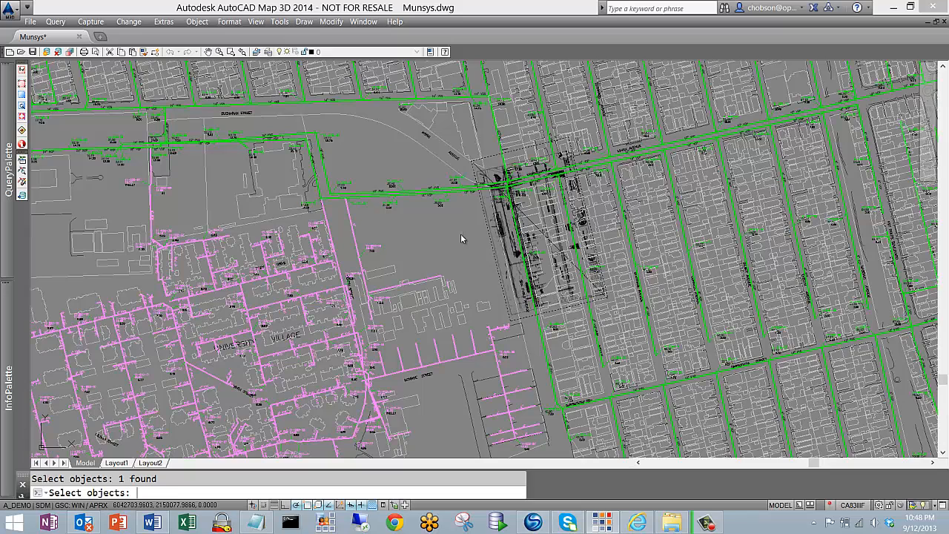
pyautogui.press('Return')
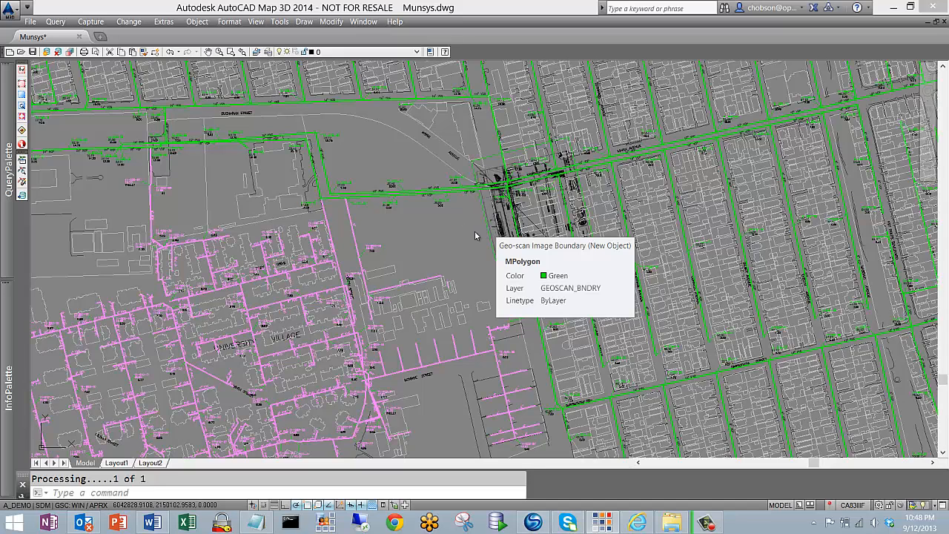
# Examine the new geo-scan boundary's attributes, covering image name, path, type, date, angle and coordinates, plus the project and survey record fields
pyautogui.click(400, 255)
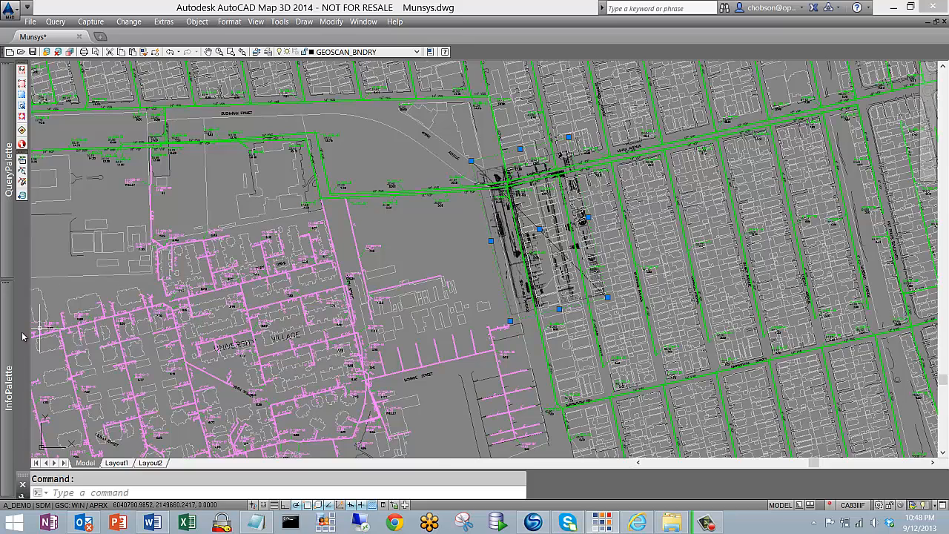
pyautogui.moveTo(10, 338)
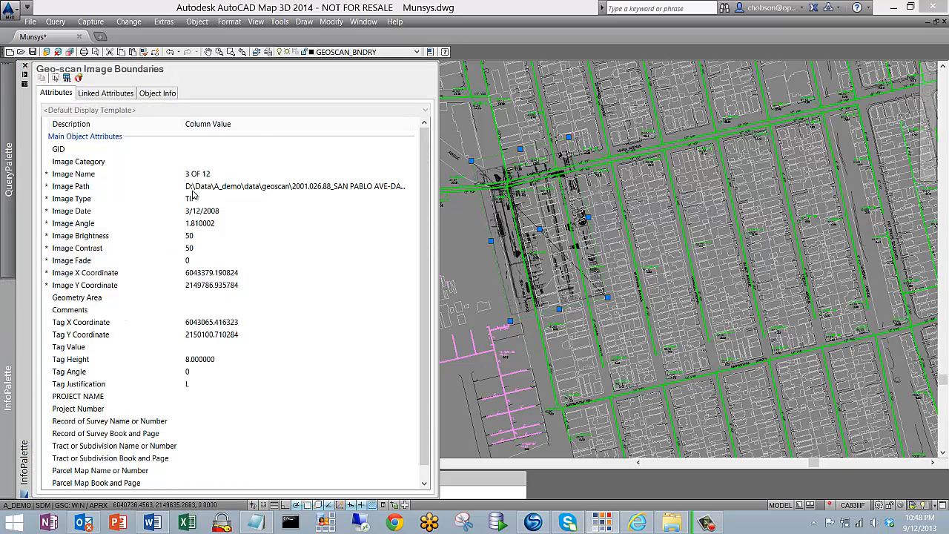
pyautogui.click(200, 186)
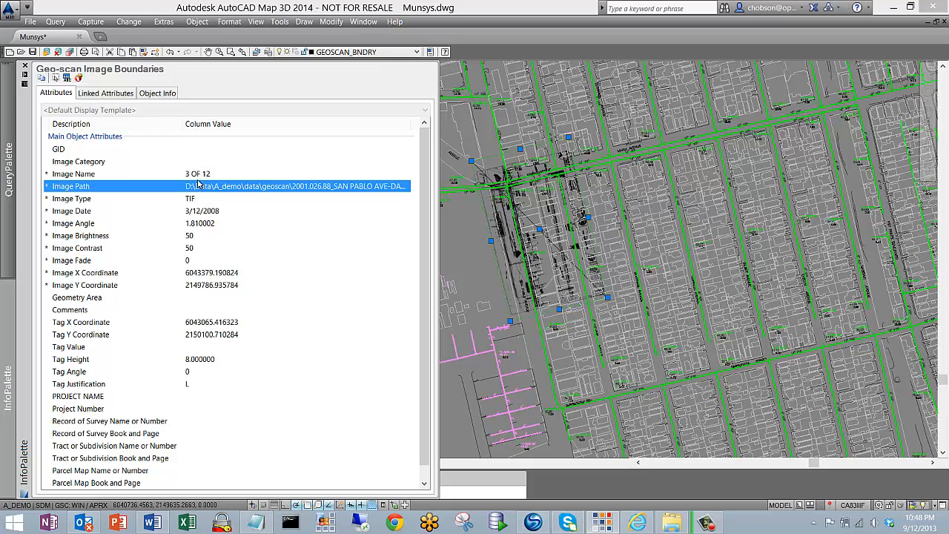
pyautogui.click(199, 177)
pyautogui.click(197, 199)
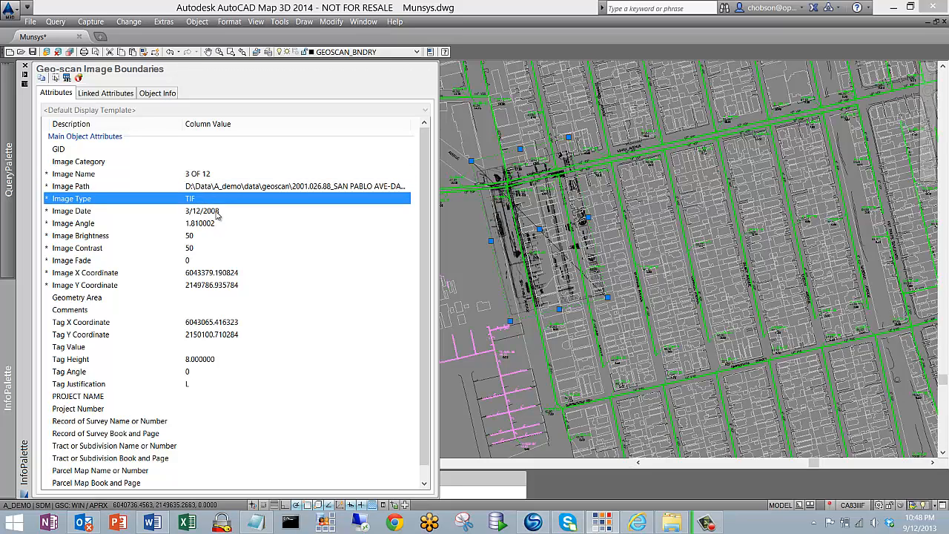
pyautogui.click(217, 212)
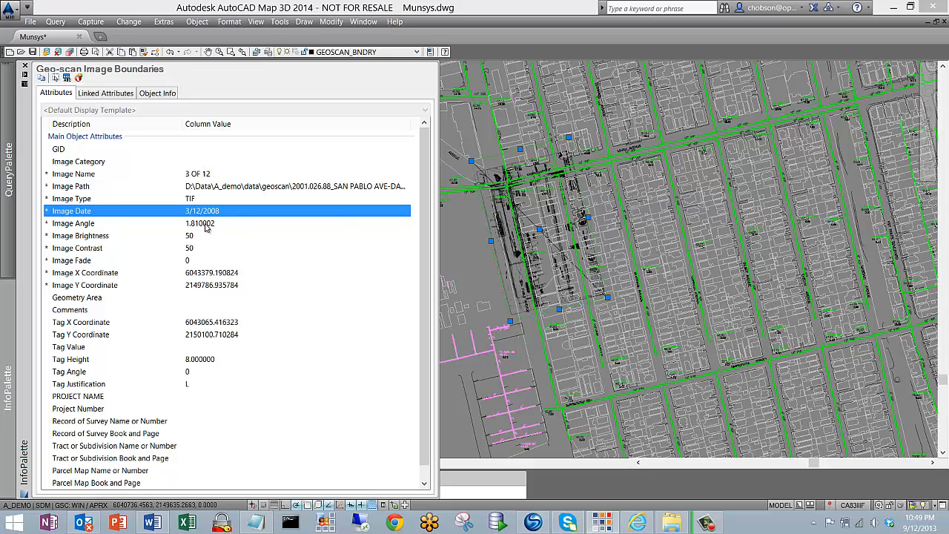
pyautogui.click(204, 225)
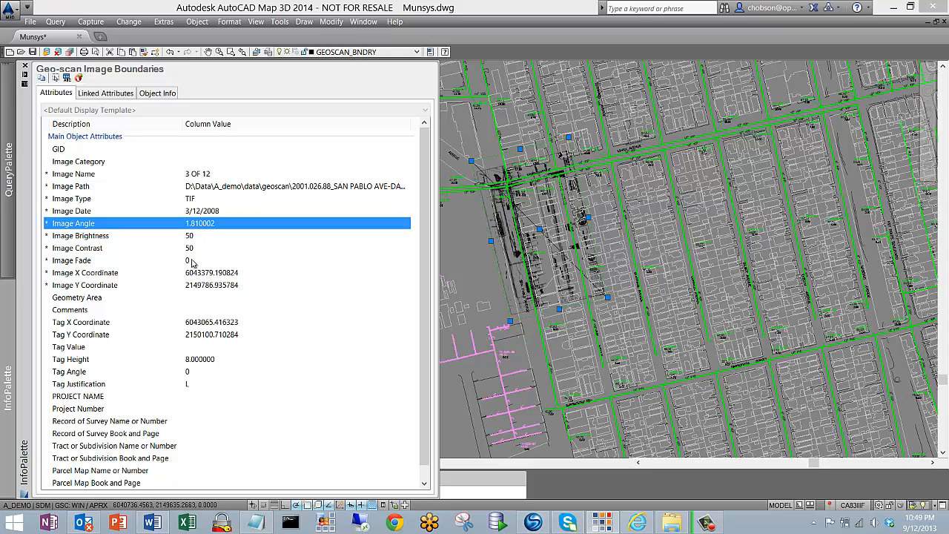
pyautogui.click(212, 274)
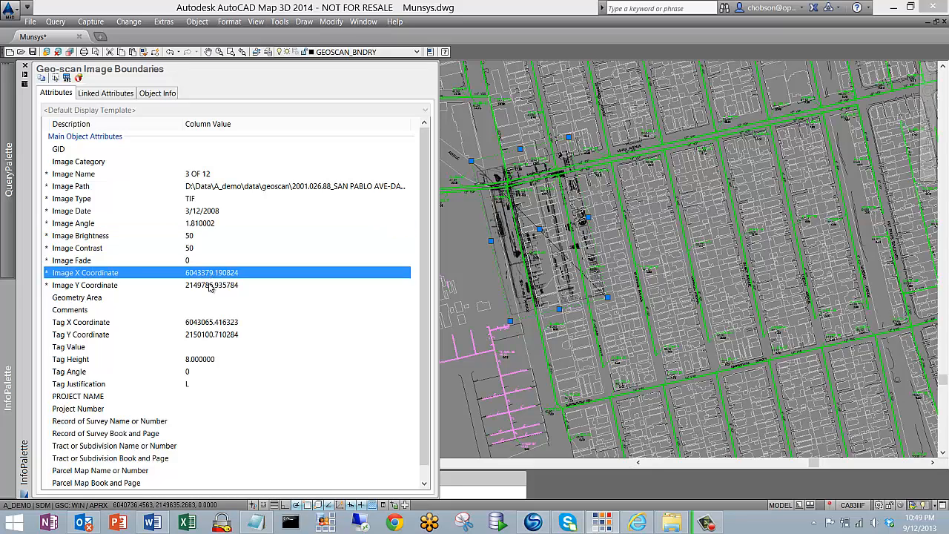
pyautogui.click(211, 286)
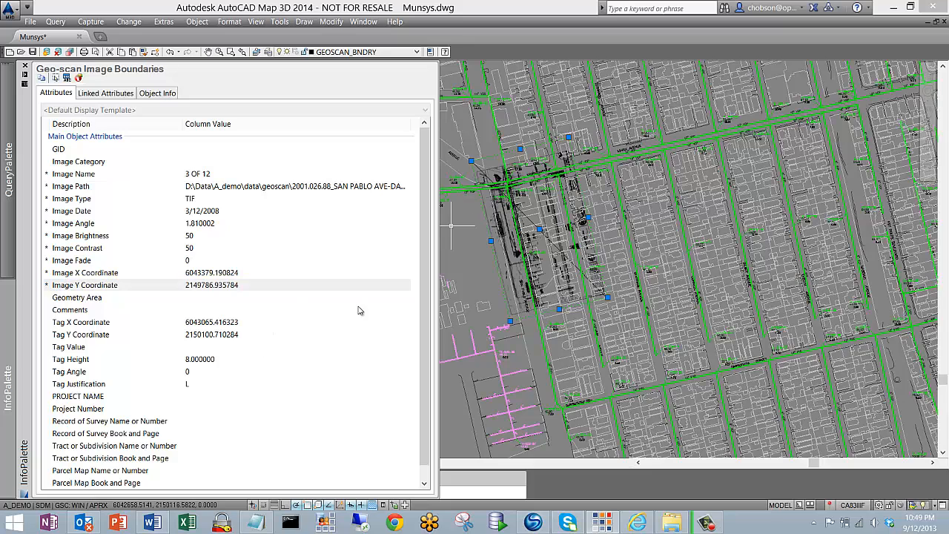
pyautogui.scroll(-1, 416, 215)
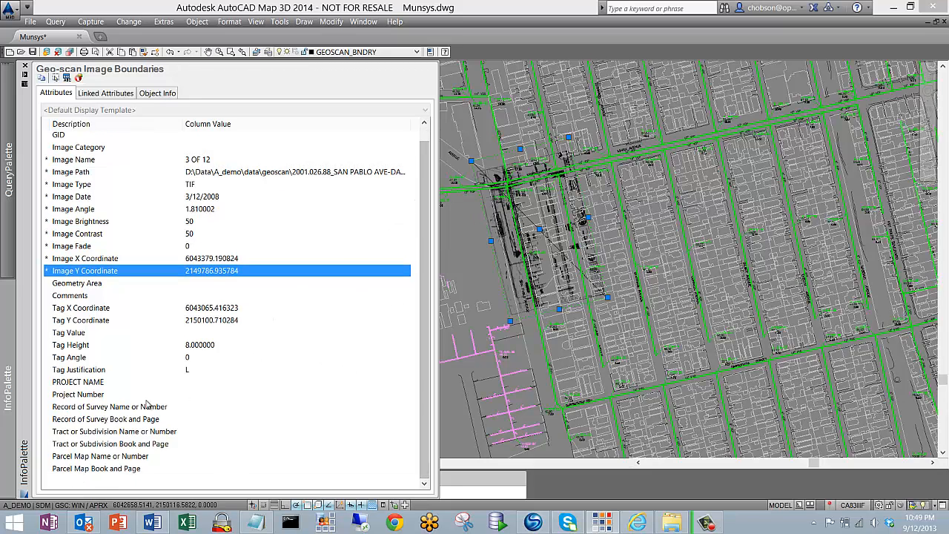
pyautogui.click(95, 383)
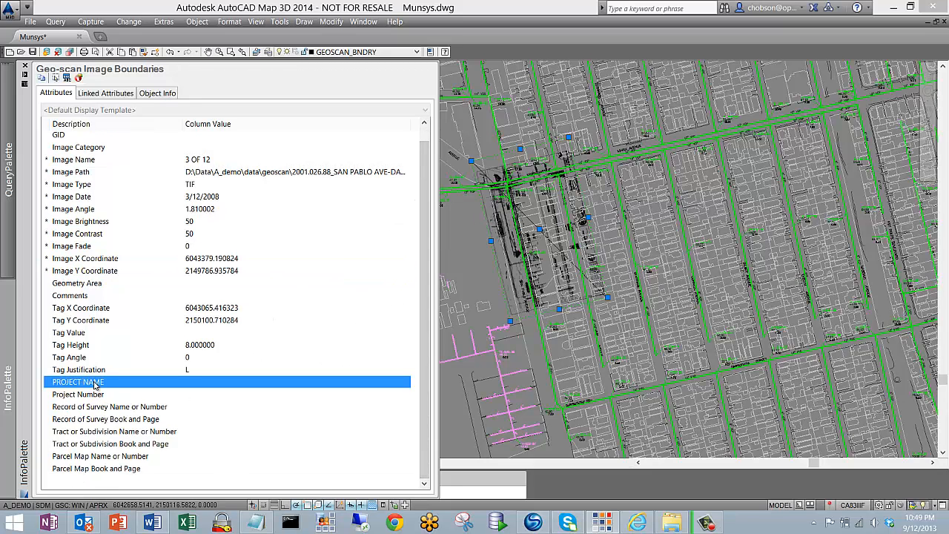
pyautogui.click(97, 396)
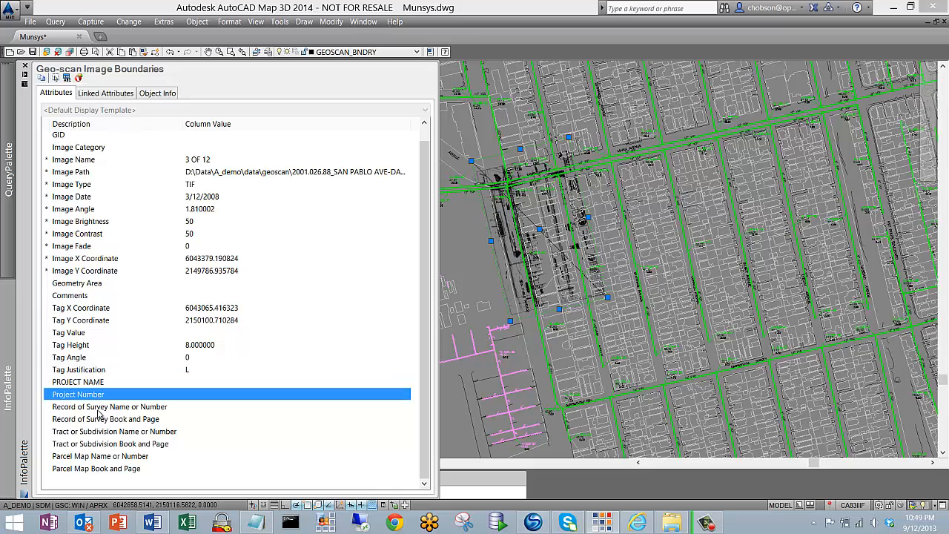
pyautogui.click(154, 422)
pyautogui.click(149, 433)
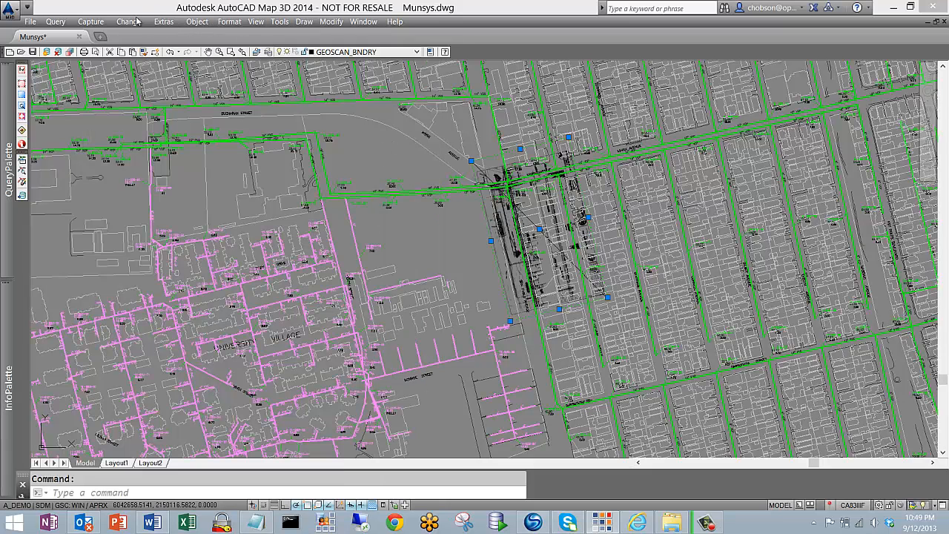
# Edit the geo-scan boundary's attributes to set Image Category to Demonstration only, and check the result in its object information
pyautogui.click(129, 22)
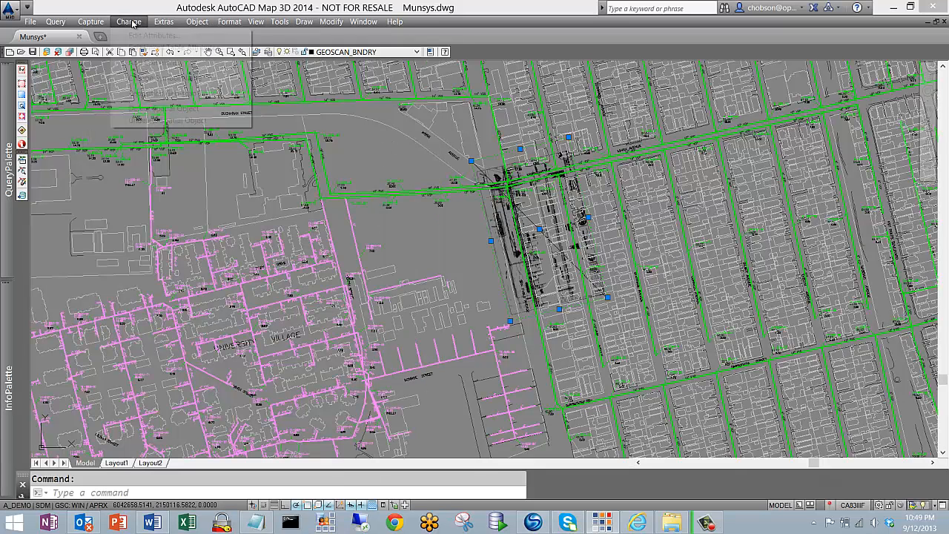
pyautogui.click(140, 37)
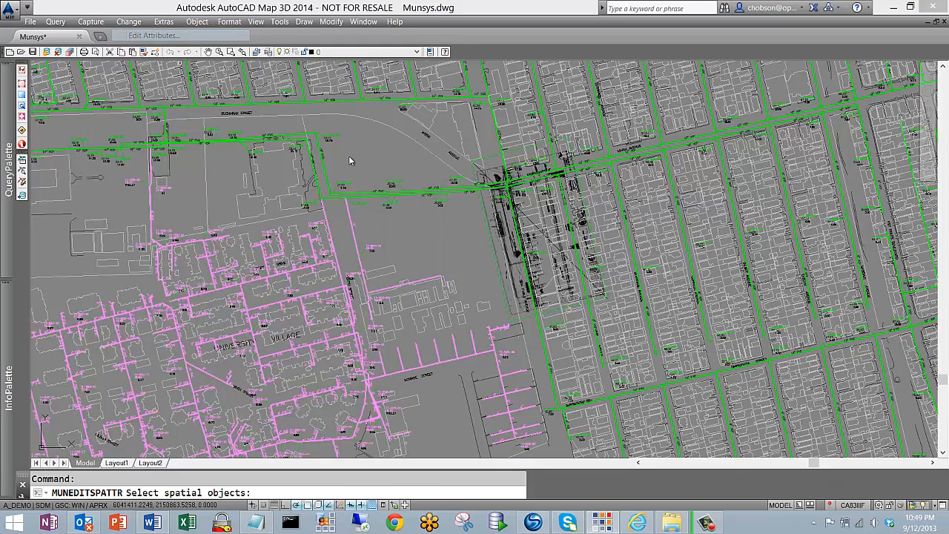
pyautogui.click(496, 159)
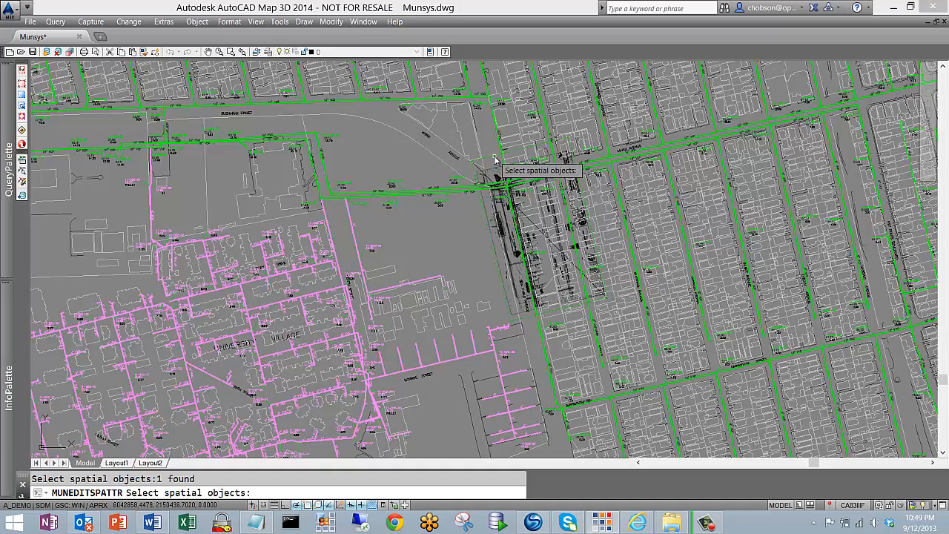
pyautogui.press('Return')
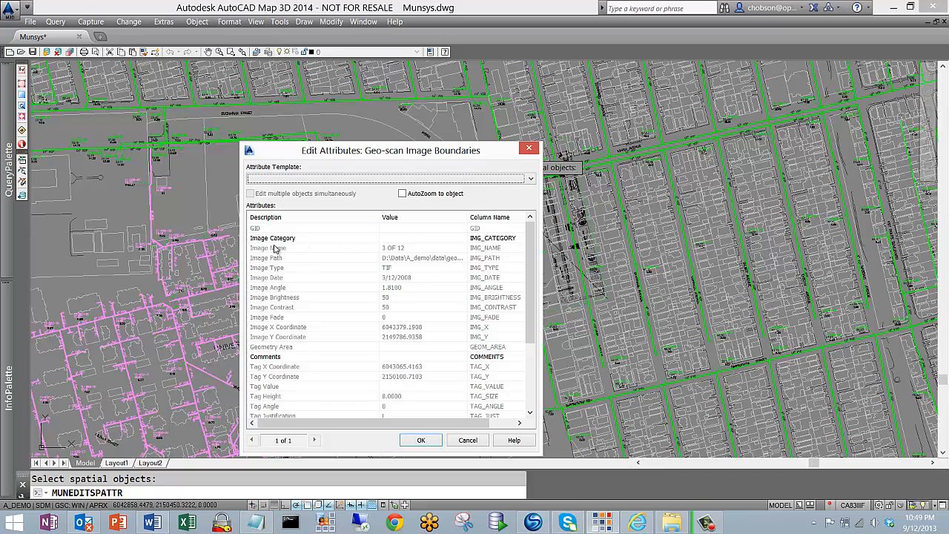
pyautogui.click(427, 239)
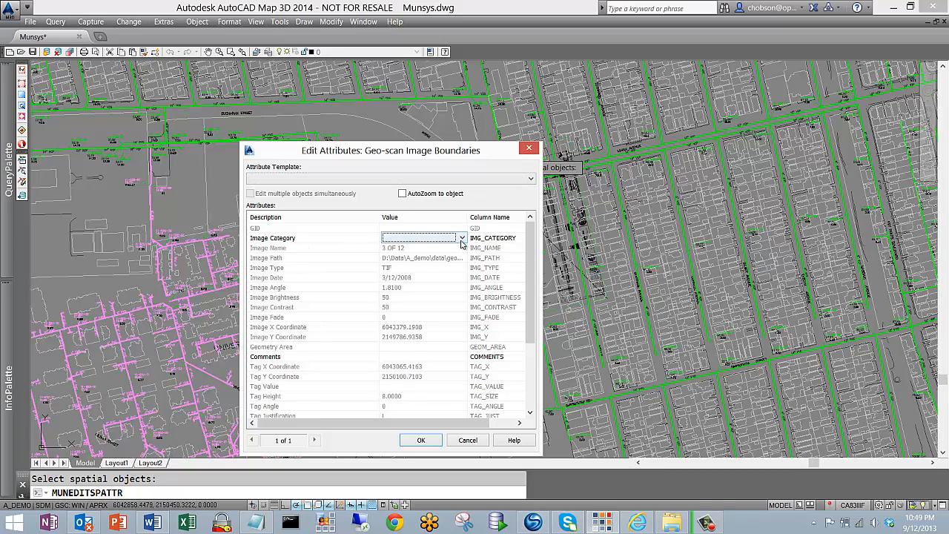
pyautogui.click(463, 238)
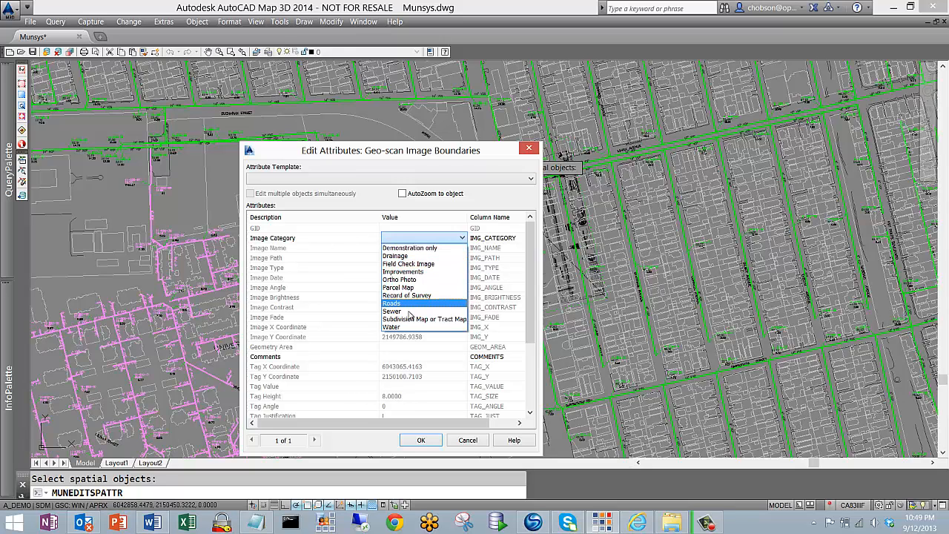
pyautogui.click(430, 249)
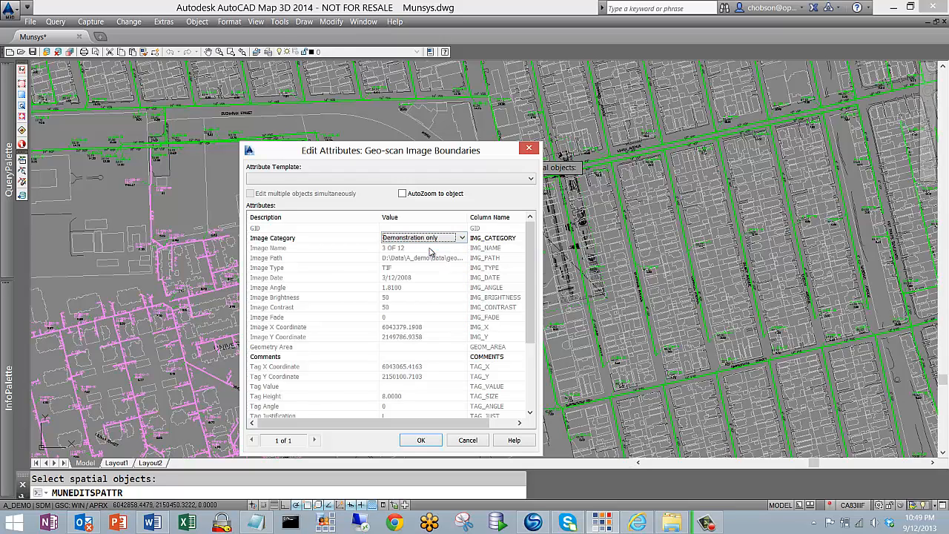
pyautogui.click(421, 440)
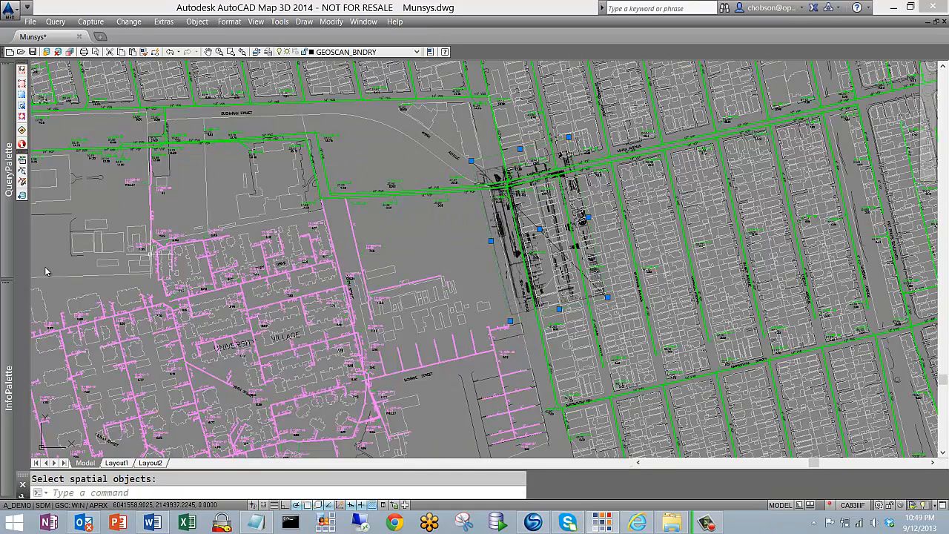
pyautogui.moveTo(25, 302)
pyautogui.click(200, 164)
pyautogui.press('Escape')
# Erase the scan together with its geo-scan boundary and detach the 3 OF 12 image from the drawing
pyautogui.click(473, 226)
pyautogui.click(475, 222)
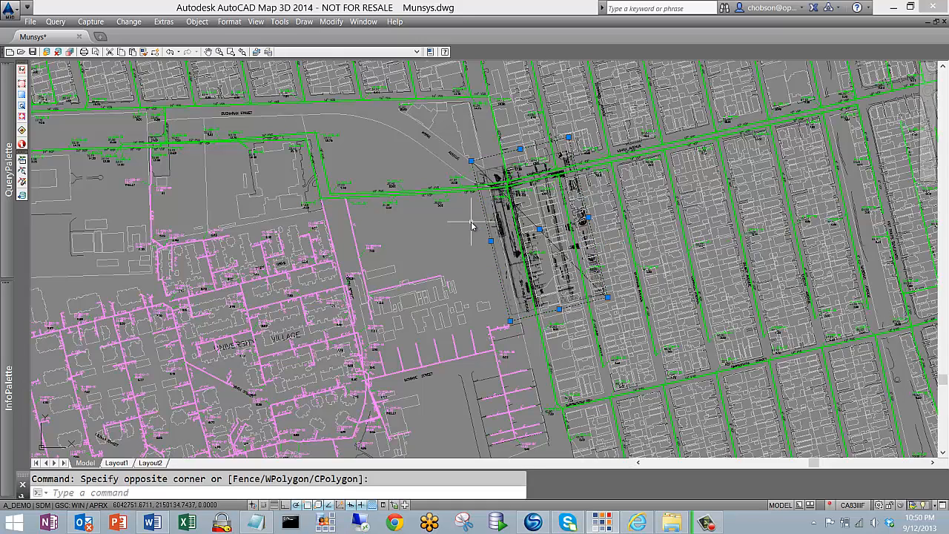
pyautogui.press('Delete')
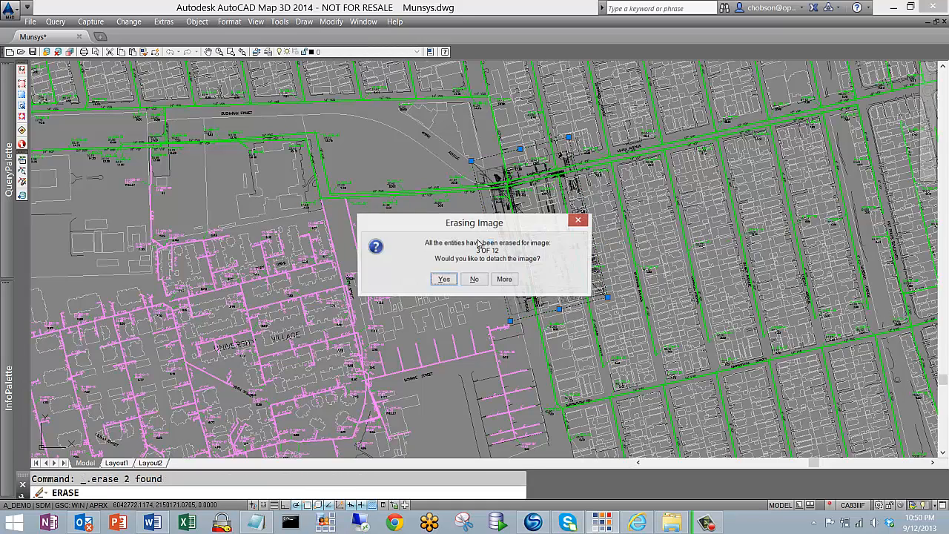
pyautogui.click(440, 279)
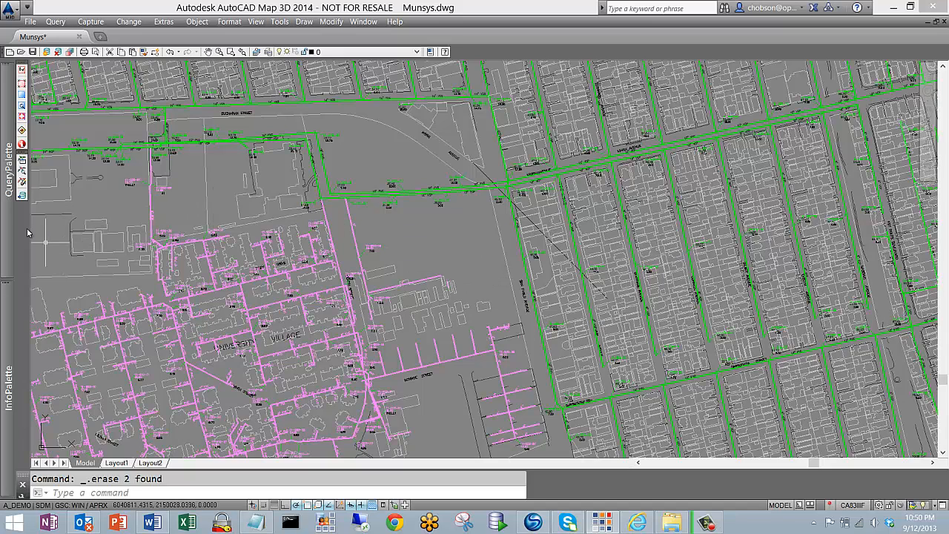
# Run the Geo-scan Image Boundaries_A_DEMO query from the Geoscans group to load the stored boundaries into the drawing
pyautogui.moveTo(10, 217)
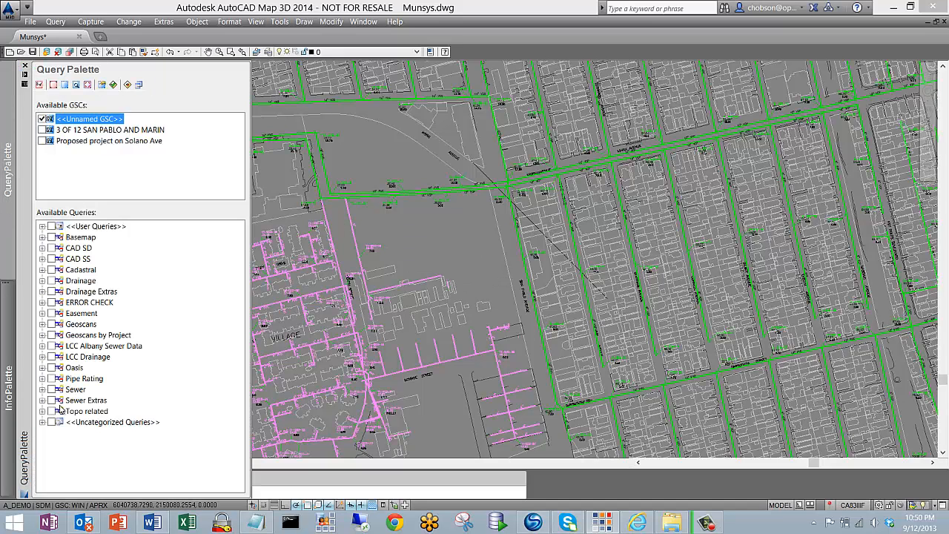
pyautogui.click(81, 324)
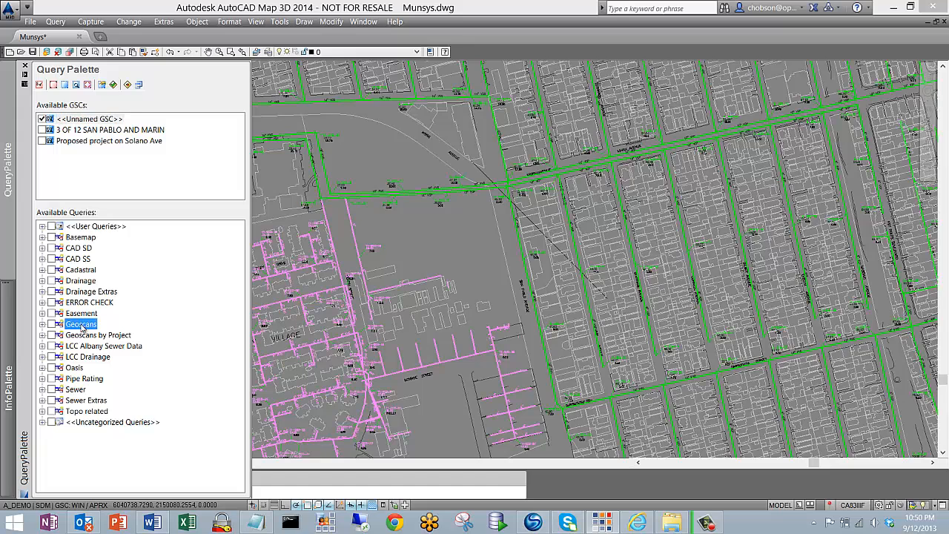
pyautogui.click(43, 422)
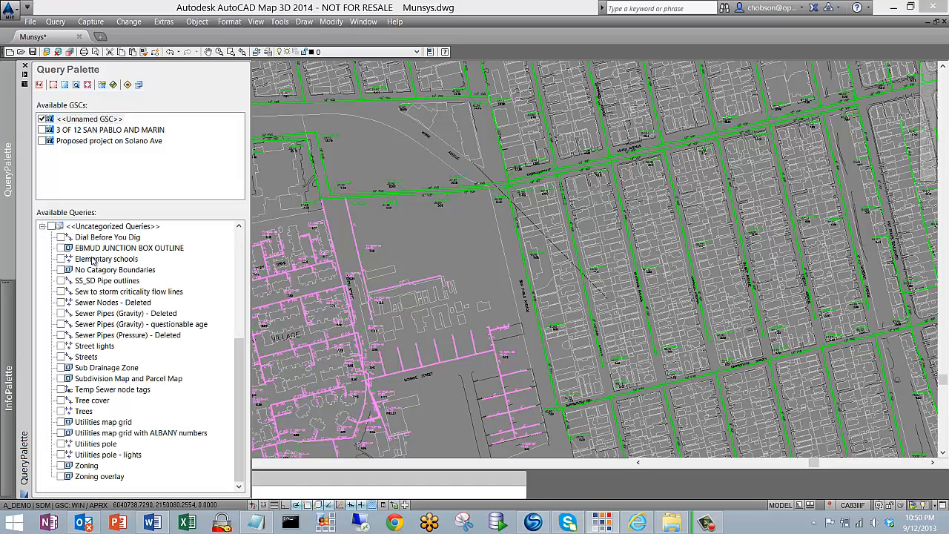
pyautogui.click(42, 227)
pyautogui.click(42, 325)
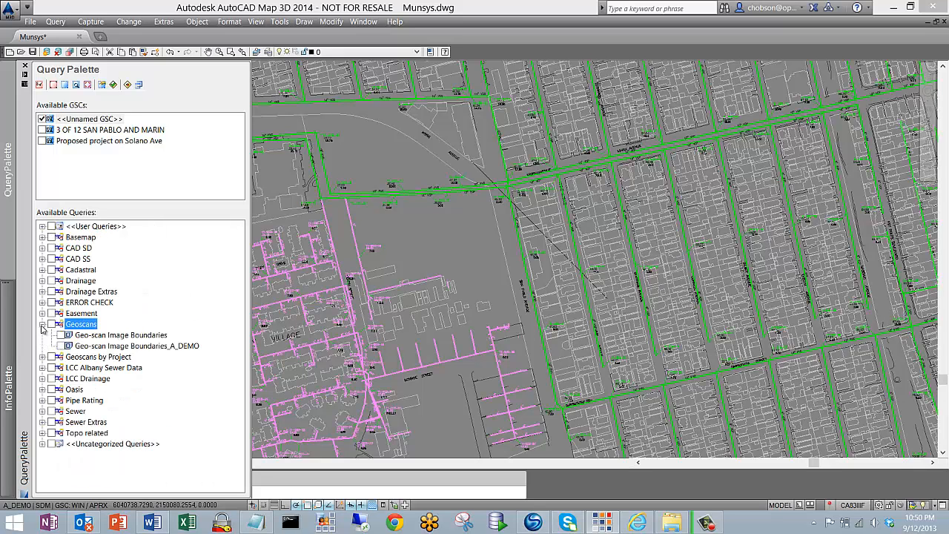
pyautogui.rightClick(122, 349)
pyautogui.click(223, 317)
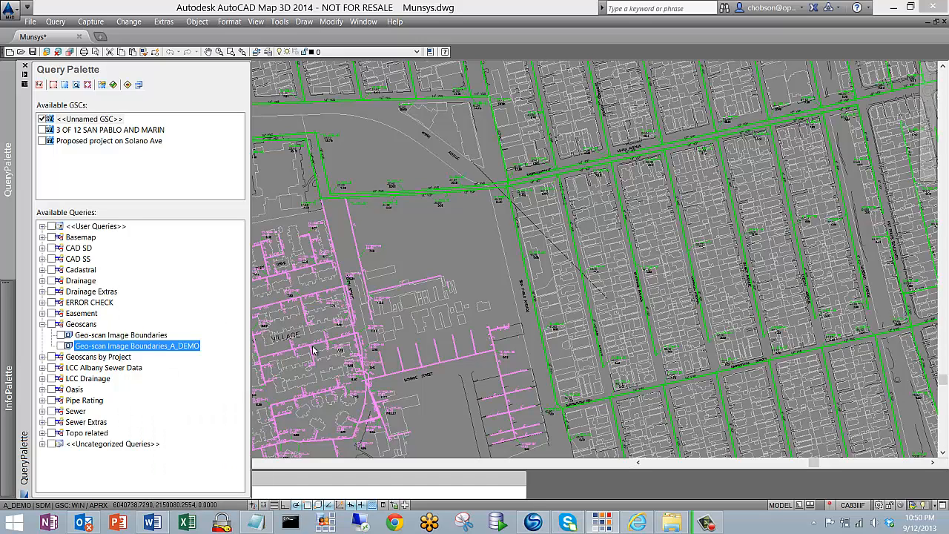
# Load the geo-scan image of the sewer boundary along San Pablo Avenue and check it against the map
pyautogui.click(494, 259)
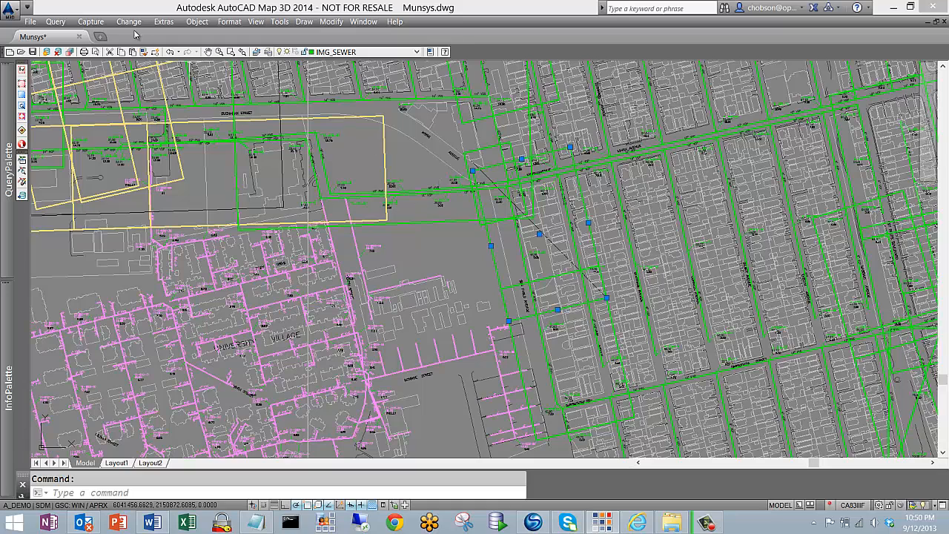
pyautogui.click(90, 22)
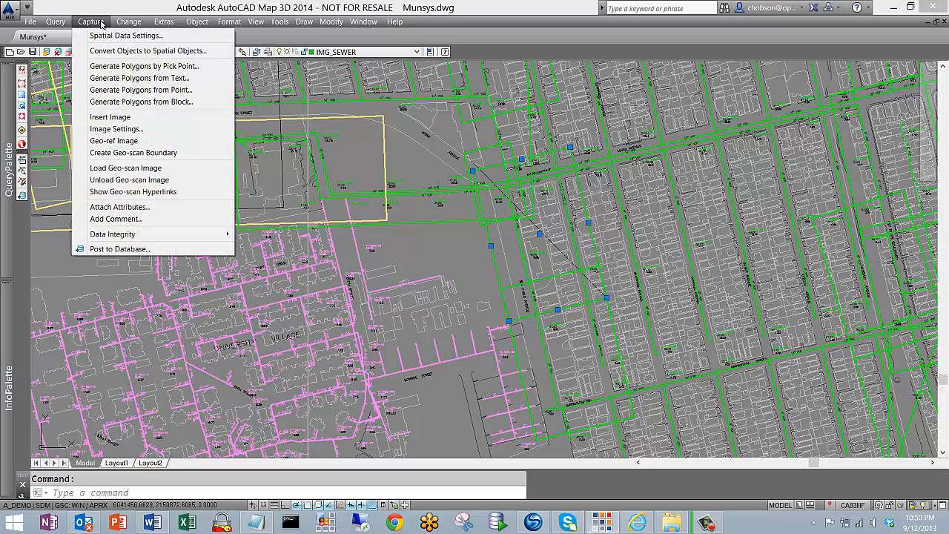
pyautogui.moveTo(129, 23)
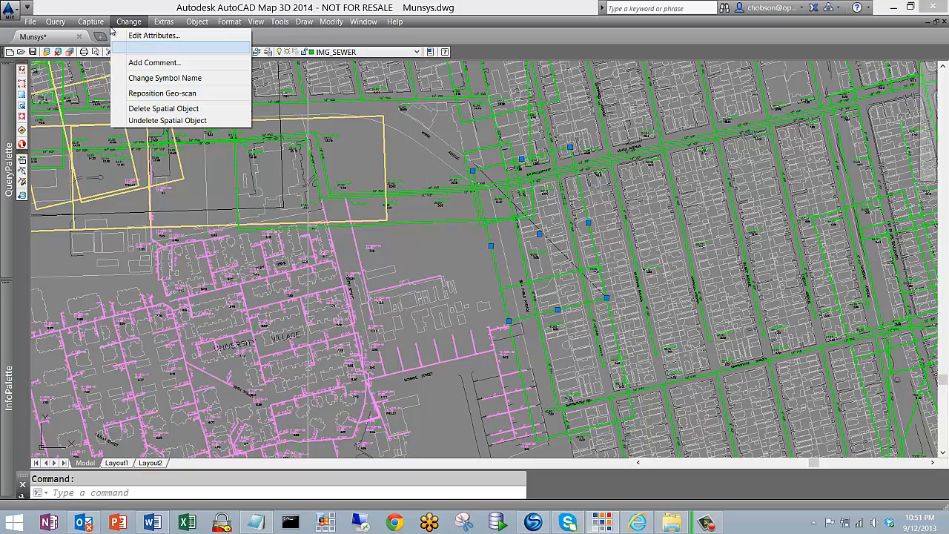
pyautogui.moveTo(90, 22)
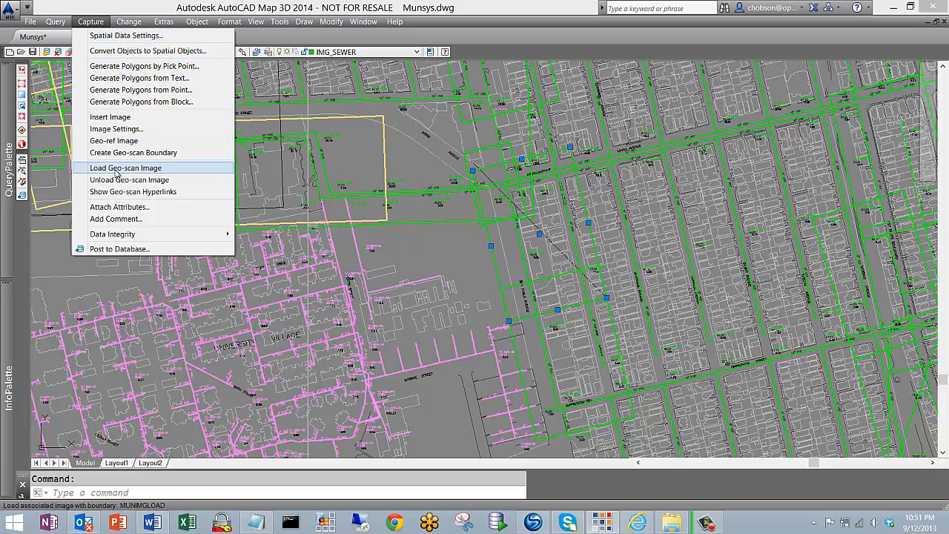
pyautogui.click(119, 168)
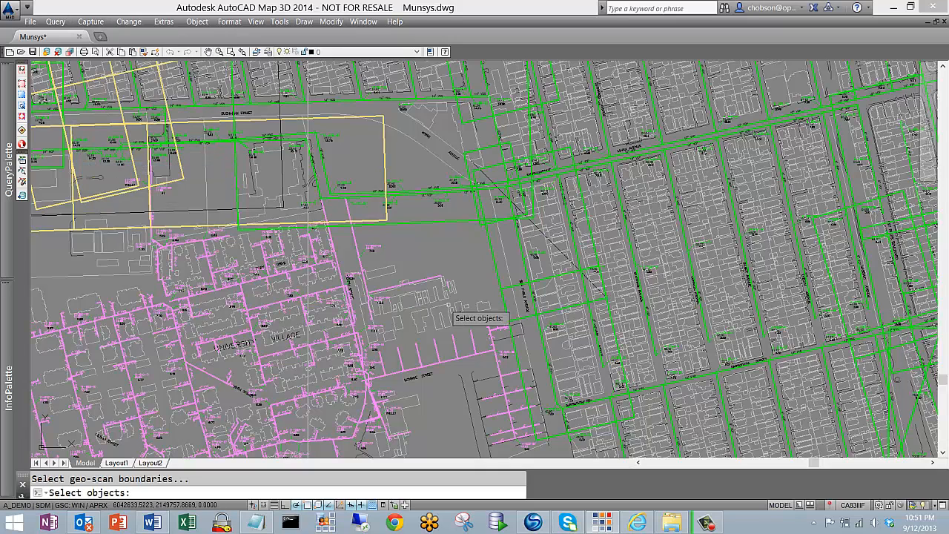
pyautogui.click(493, 253)
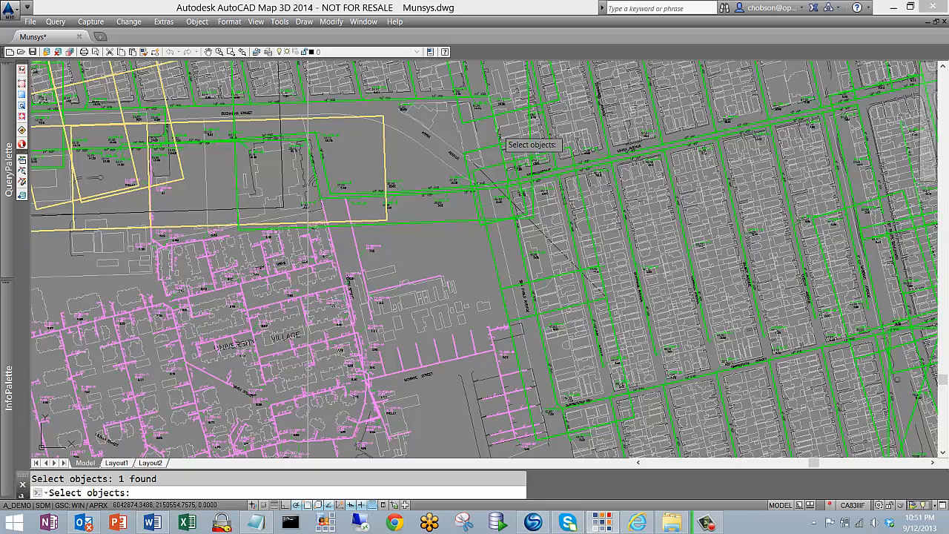
pyautogui.click(495, 132)
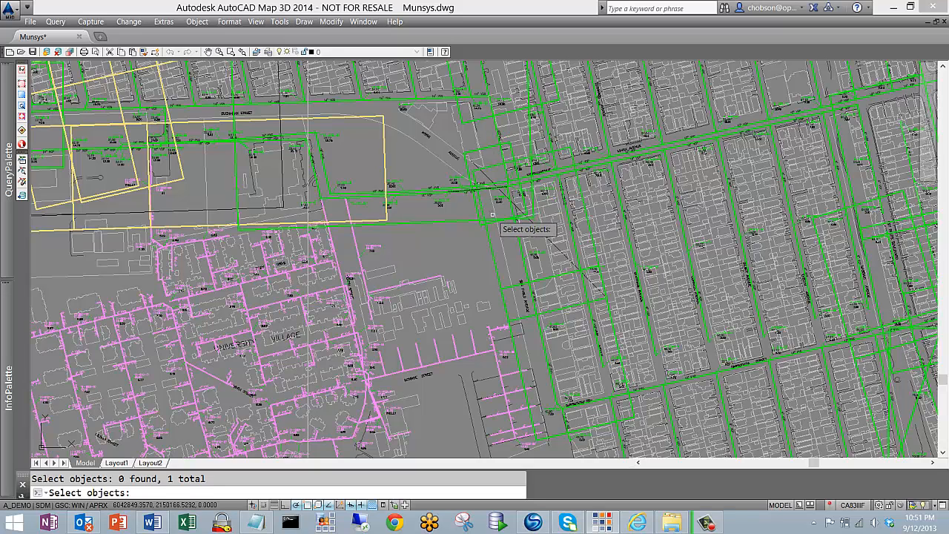
pyautogui.press('Return')
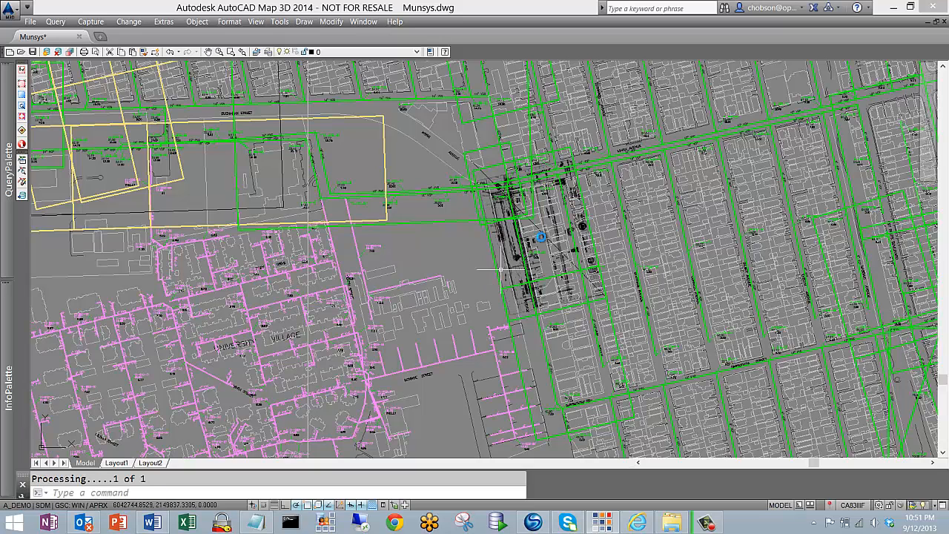
pyautogui.scroll(4, 514, 254)
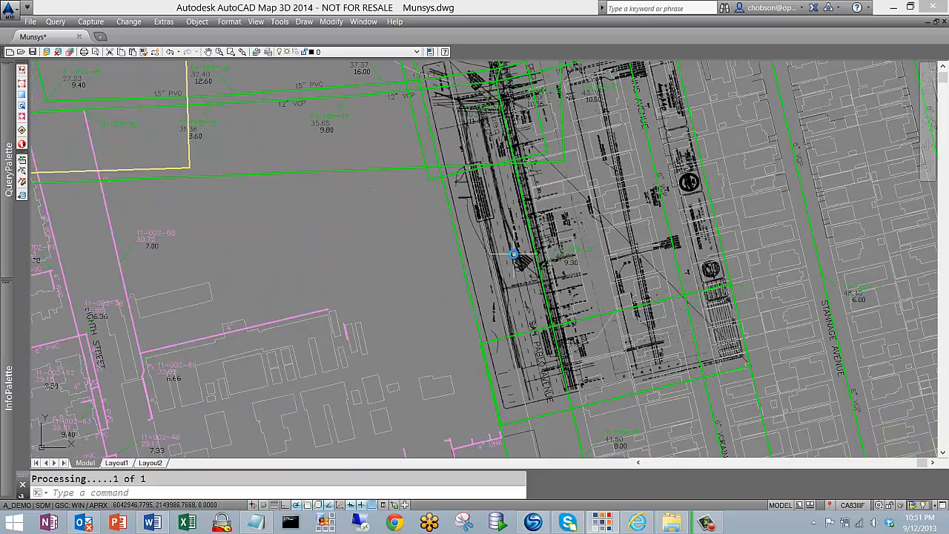
pyautogui.scroll(-4, 513, 237)
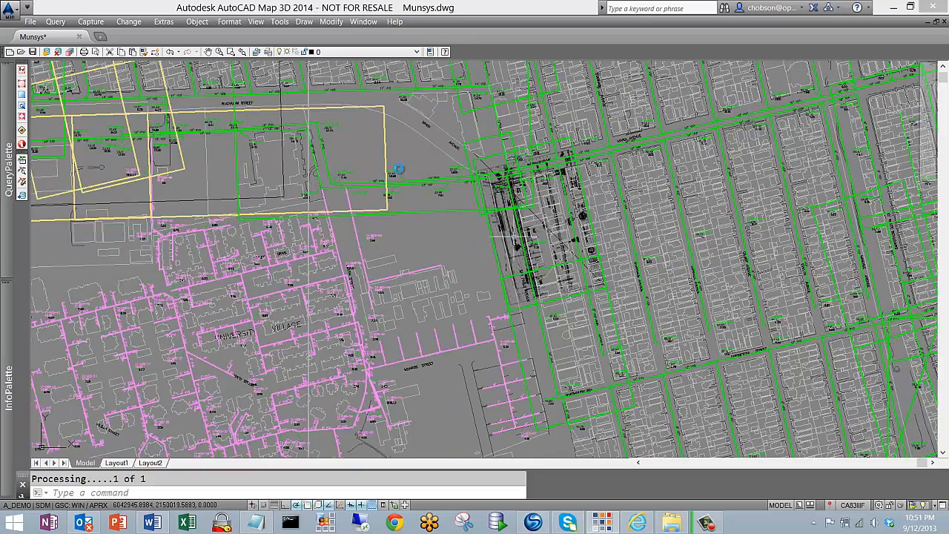
# Unload the geo-scan image from the San Pablo Avenue boundary
pyautogui.click(98, 23)
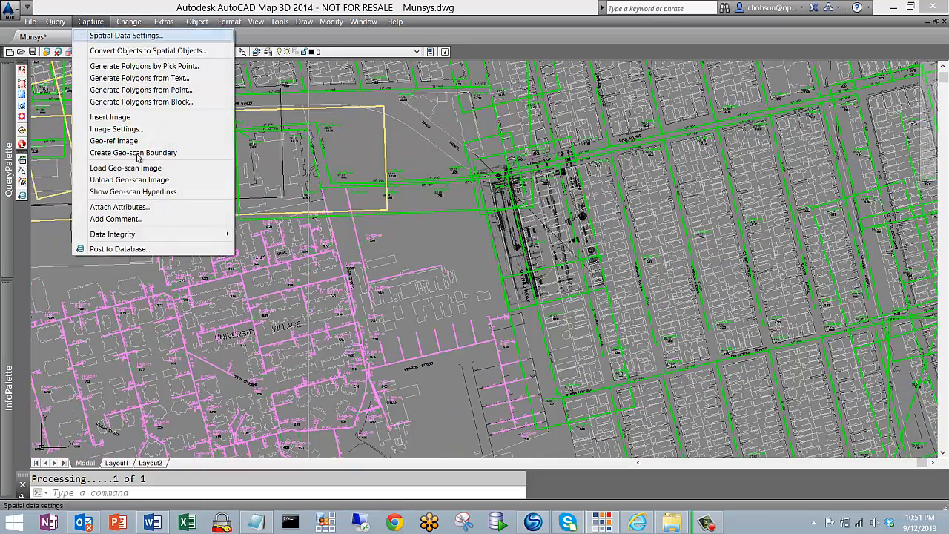
pyautogui.click(143, 180)
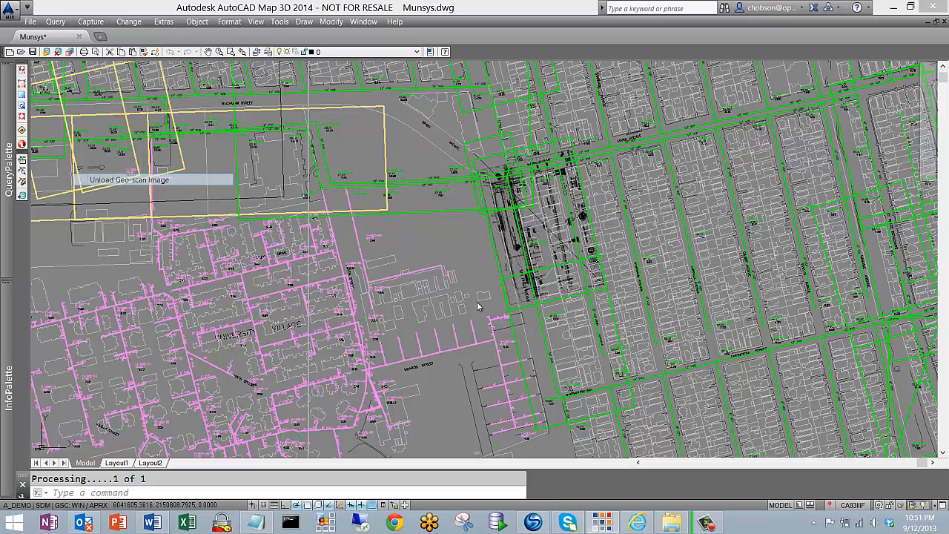
pyautogui.click(492, 246)
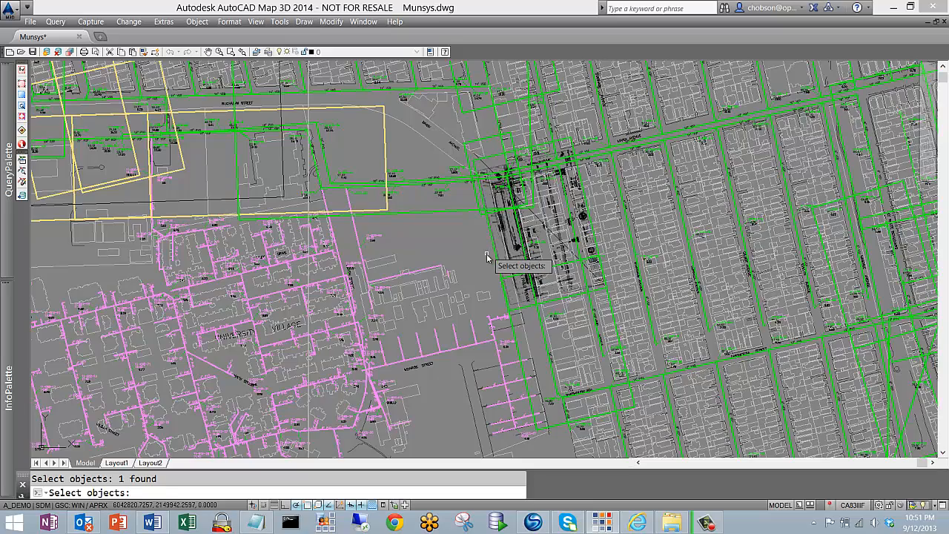
pyautogui.press('Return')
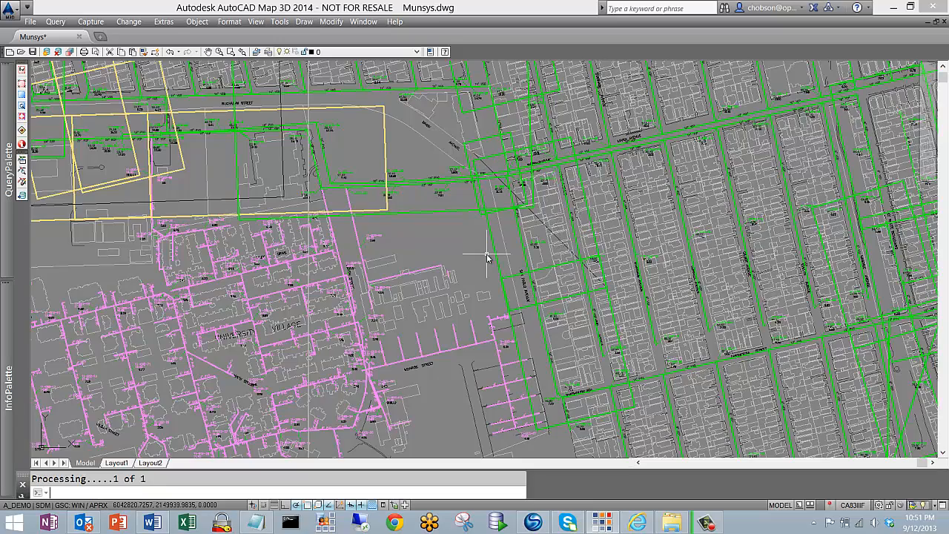
# Load the geo-scan images of two green boundaries along the cyan sewer line at the map's north-west end
pyautogui.scroll(-3, 486, 259)
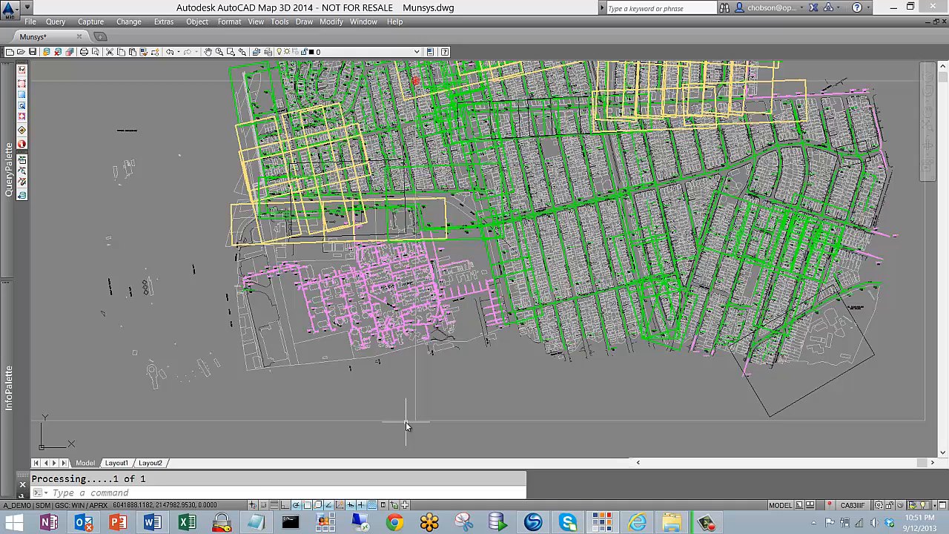
pyautogui.scroll(-3, 405, 421)
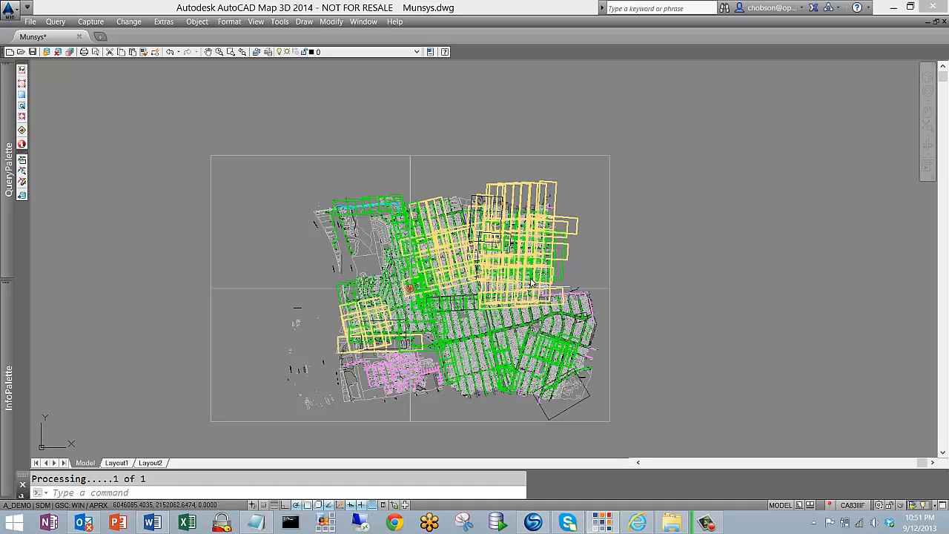
pyautogui.scroll(5, 442, 372)
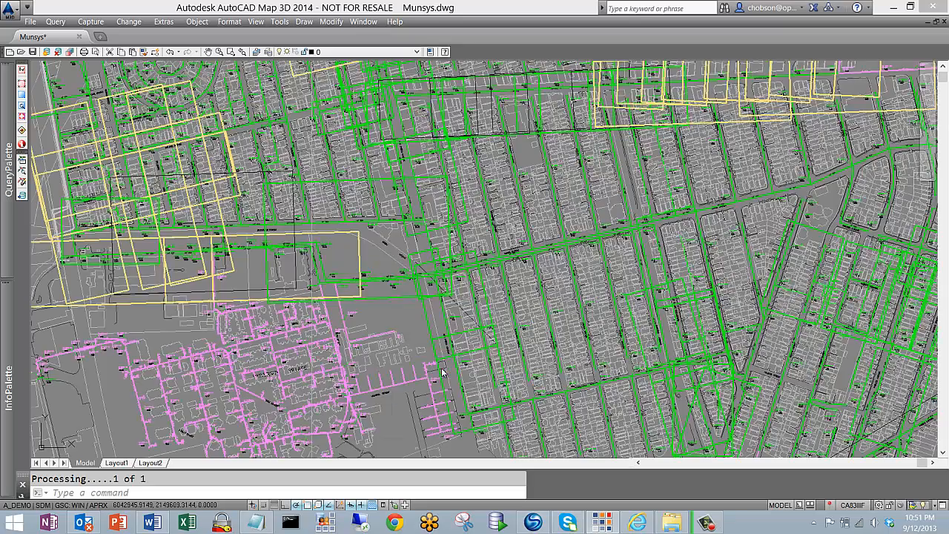
pyautogui.scroll(-5, 445, 353)
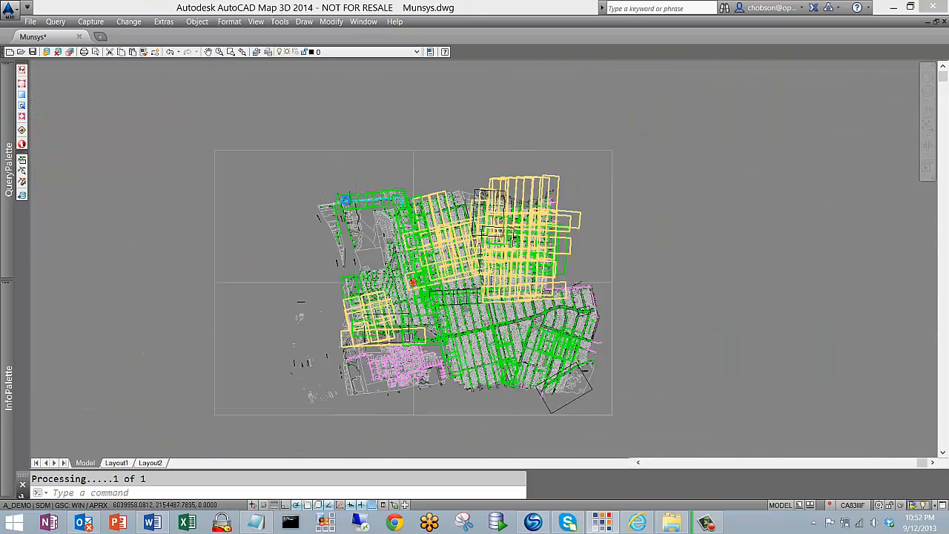
pyautogui.scroll(6, 353, 199)
pyautogui.click(90, 21)
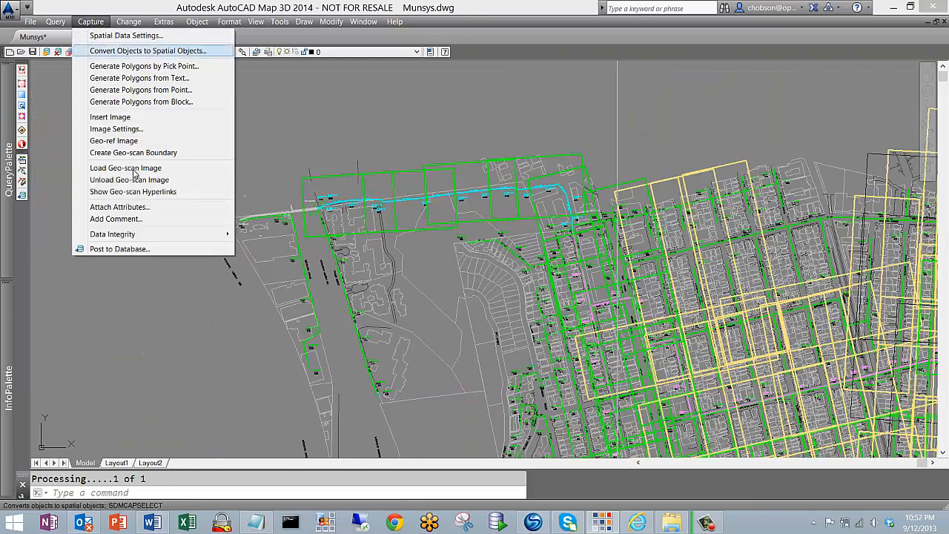
pyautogui.click(146, 168)
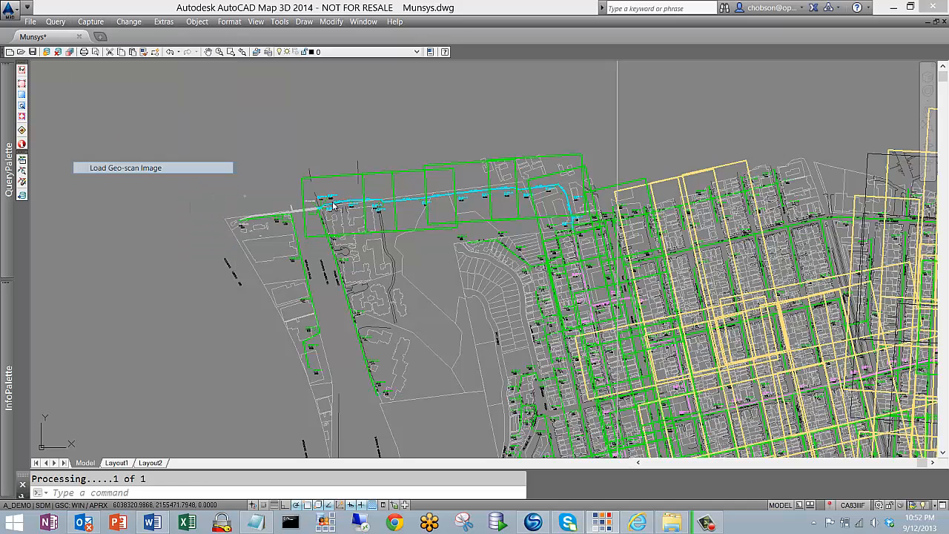
pyautogui.click(342, 179)
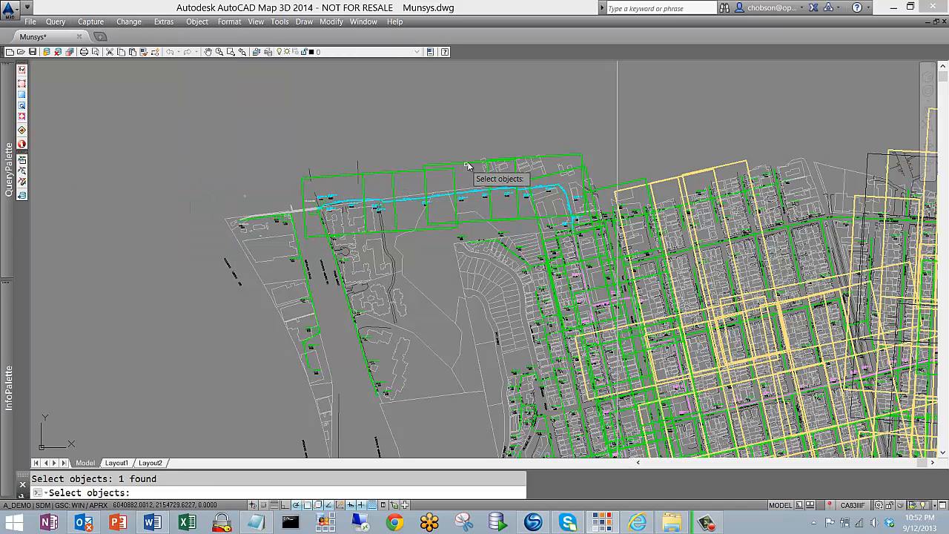
pyautogui.click(469, 165)
pyautogui.press('Return')
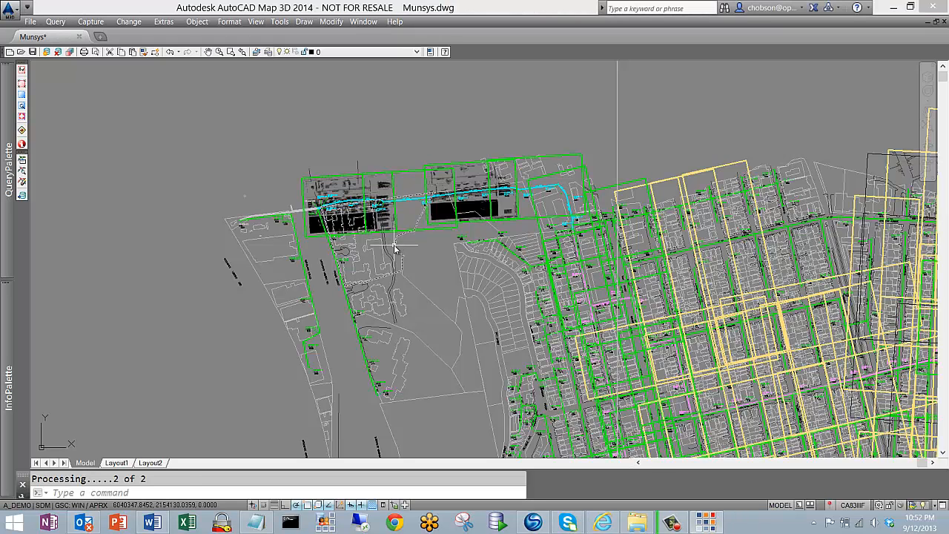
# Examine how the two loaded plan scans line up with the 42" RCP sewer line and its manholes along Cerrito Creek
pyautogui.moveTo(396, 249)
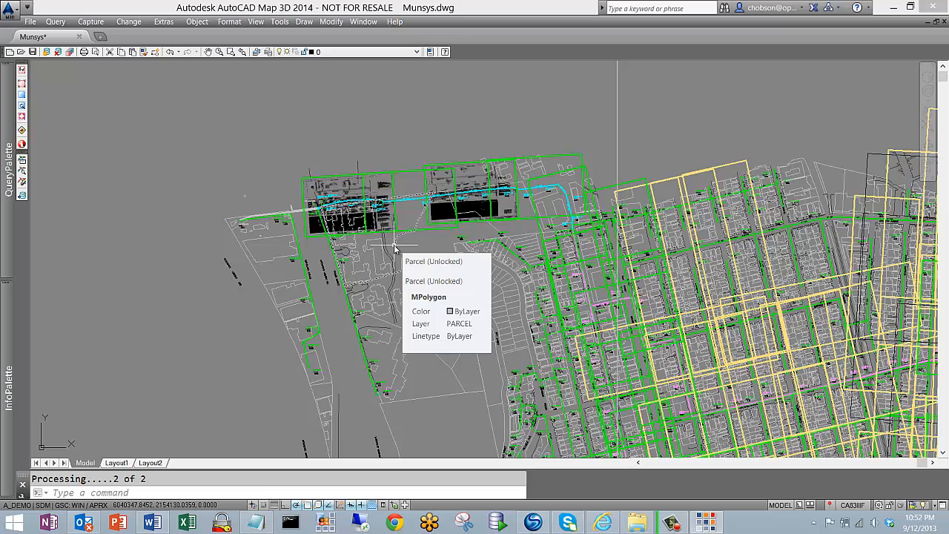
pyautogui.scroll(5, 337, 196)
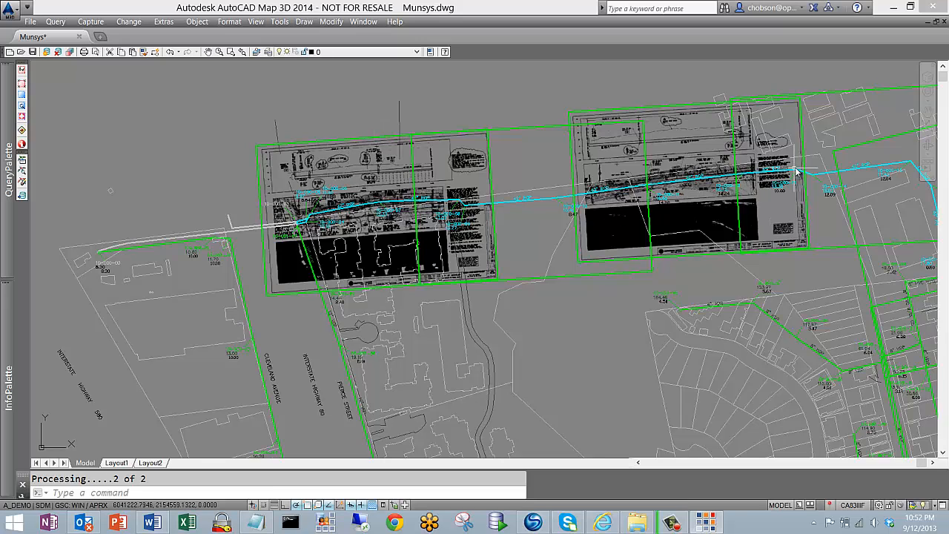
pyautogui.scroll(4, 746, 169)
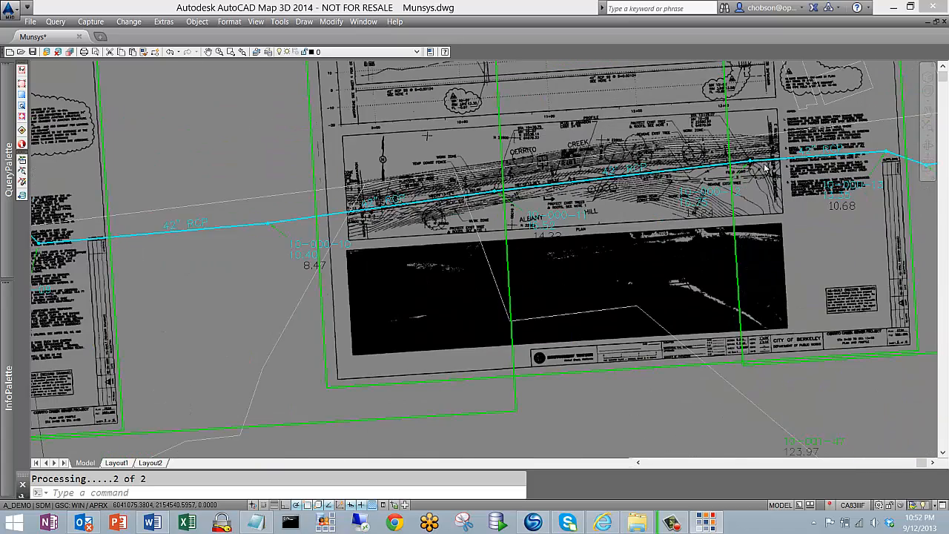
pyautogui.scroll(2, 767, 169)
pyautogui.scroll(2, 777, 154)
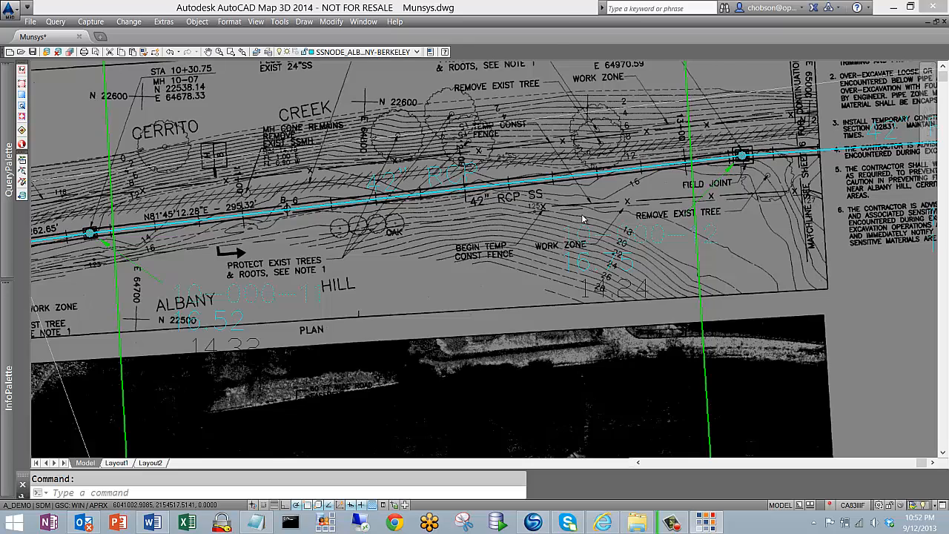
pyautogui.scroll(-4, 583, 220)
pyautogui.scroll(-4, 583, 220)
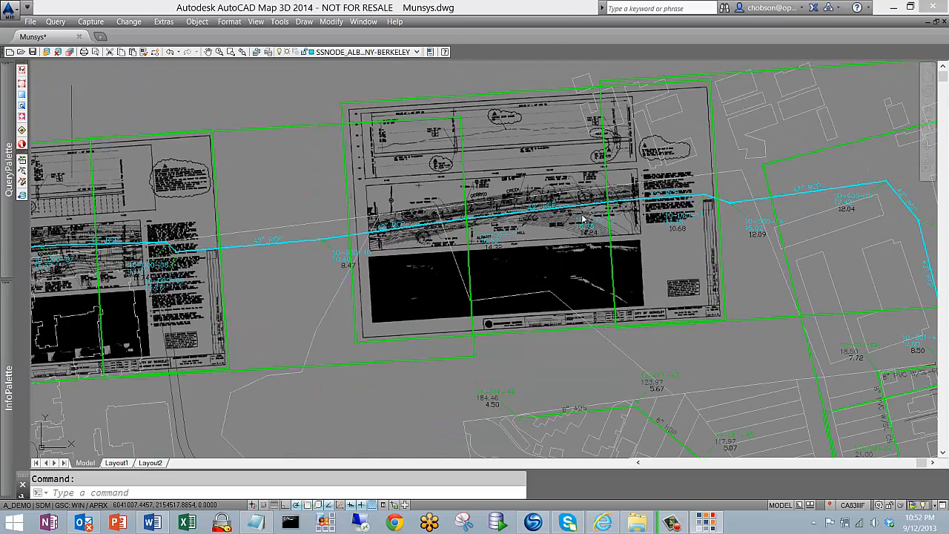
pyautogui.press('Escape')
pyautogui.scroll(-5, 583, 220)
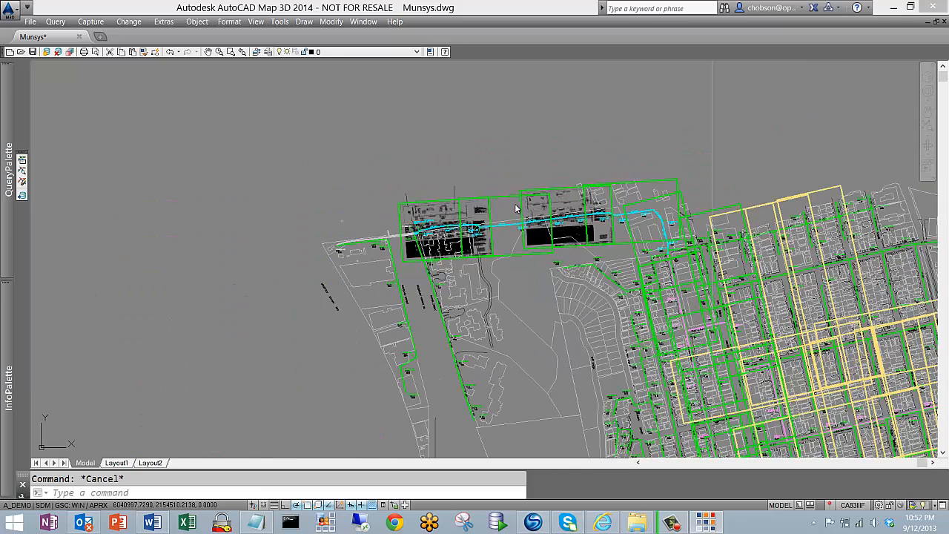
# Unload both geo-scan images from the two boundaries along the cyan sewer line
pyautogui.click(90, 22)
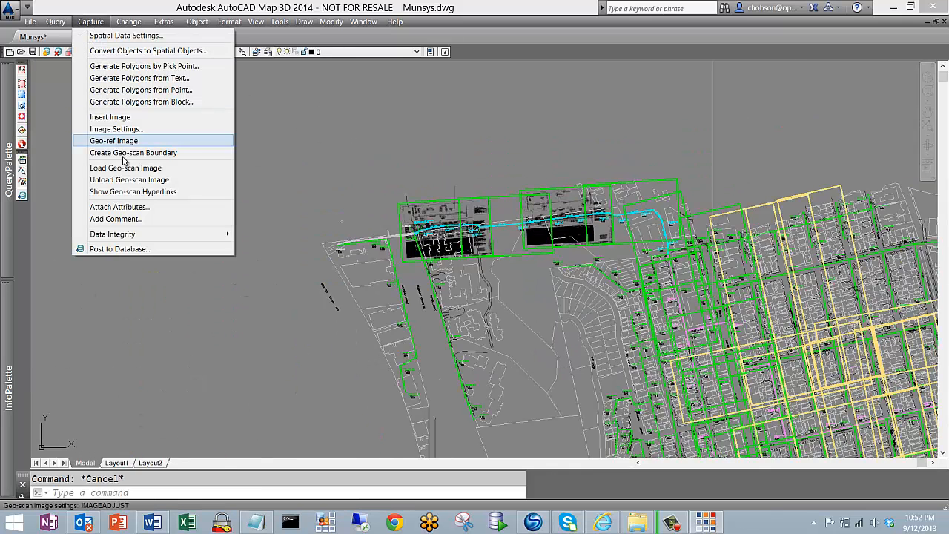
pyautogui.click(130, 180)
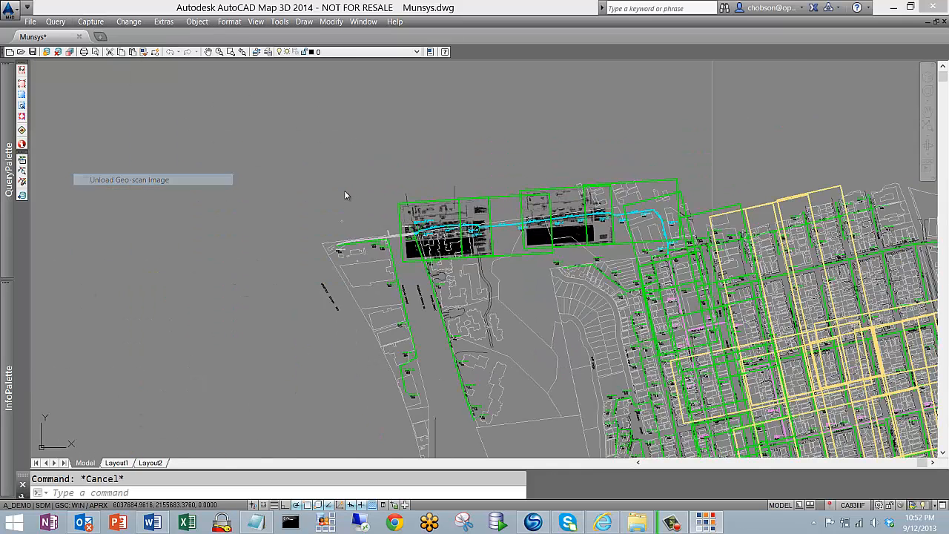
pyautogui.click(445, 202)
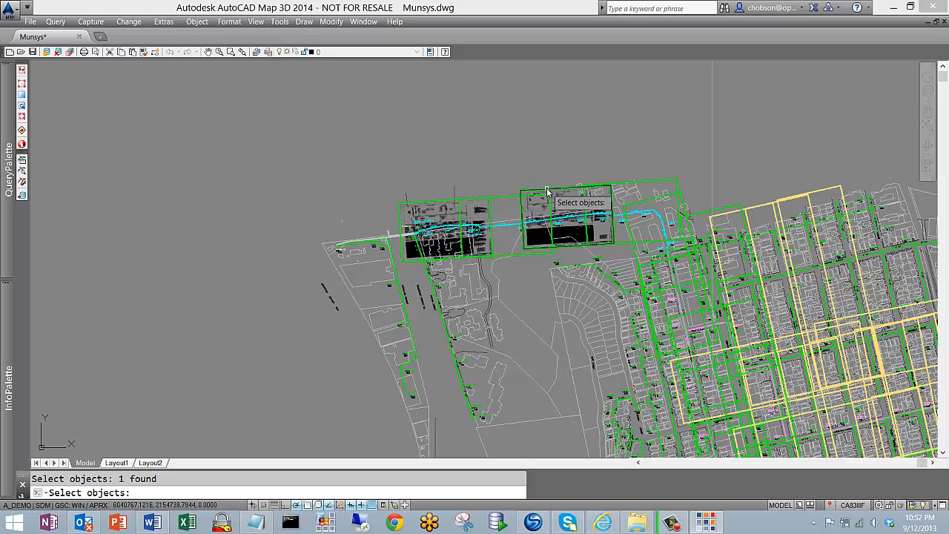
pyautogui.click(550, 191)
pyautogui.press('Return')
# Erase all objects on the layer of the green geo-scan boundaries by picking one along the cyan sewer line
pyautogui.scroll(-8, 551, 191)
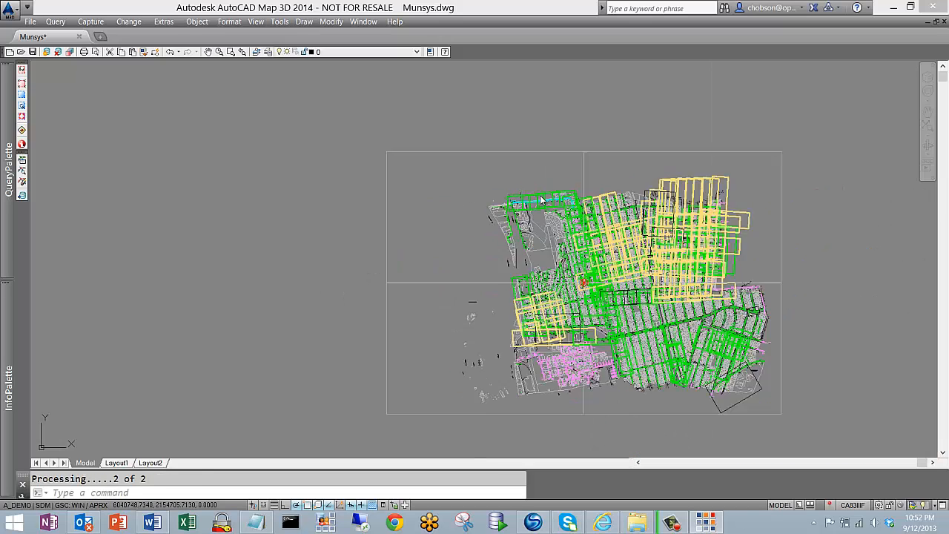
pyautogui.click(229, 22)
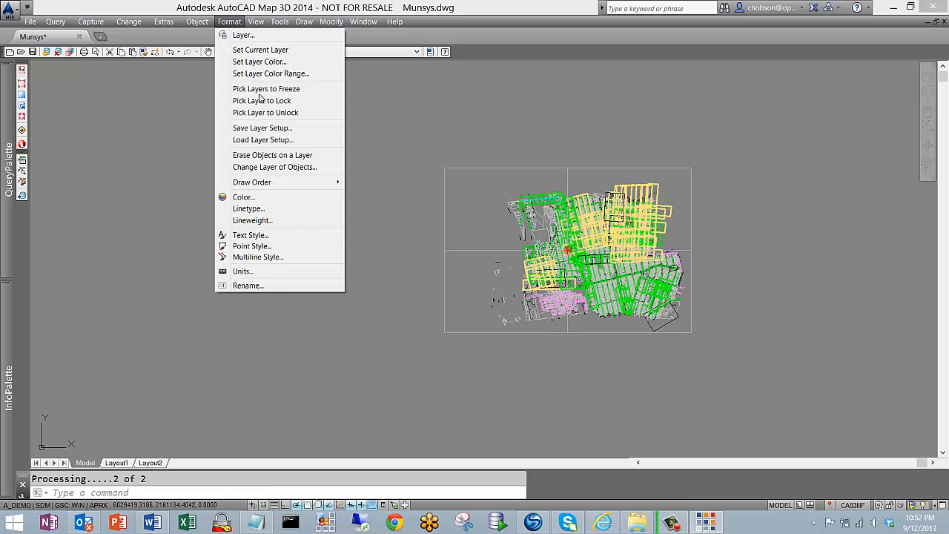
pyautogui.click(295, 156)
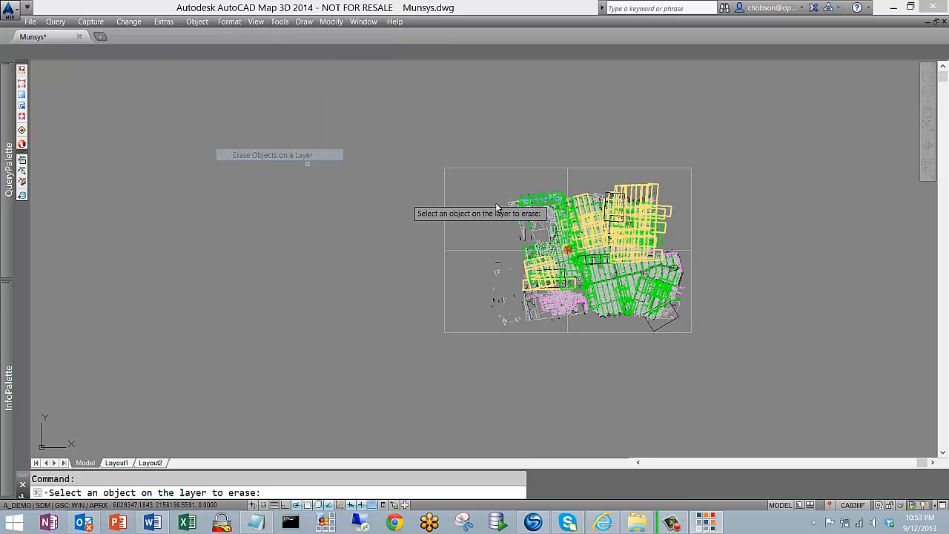
pyautogui.scroll(3, 579, 197)
pyautogui.scroll(3, 578, 196)
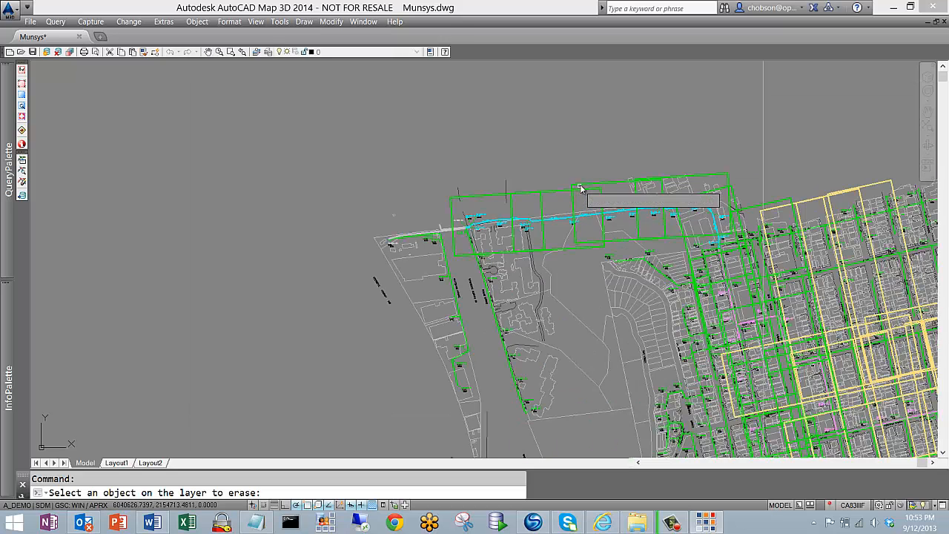
pyautogui.click(582, 187)
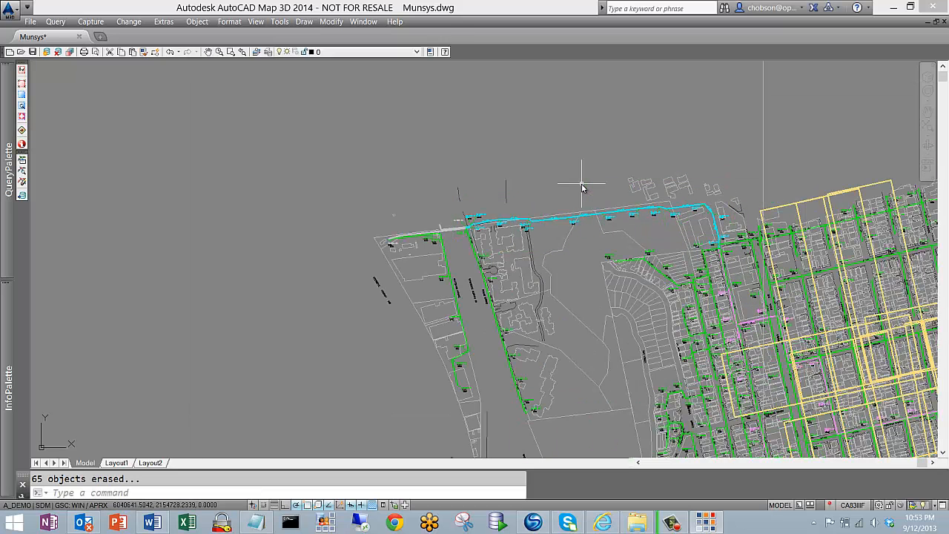
# Erase all objects on the layer of the yellow scan boundaries
pyautogui.press('Return')
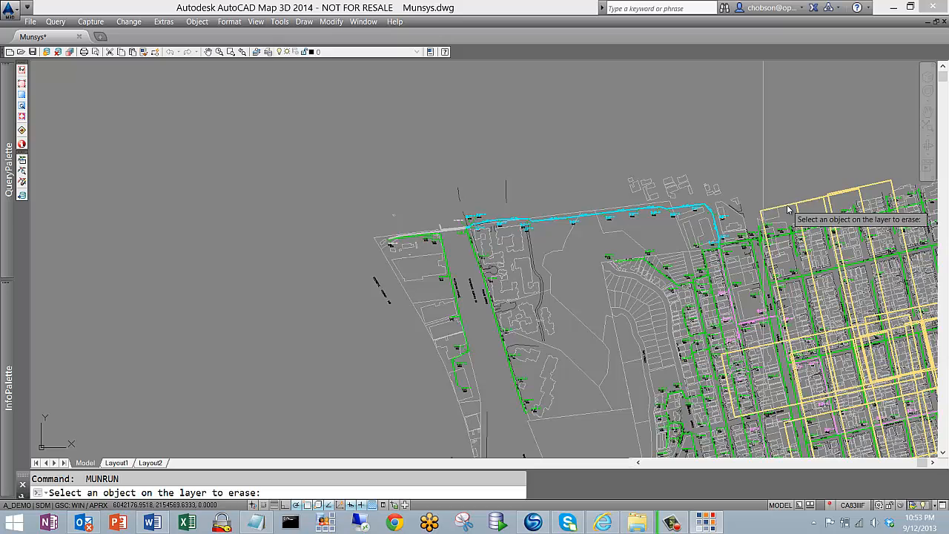
pyautogui.click(787, 205)
pyautogui.scroll(-2, 734, 263)
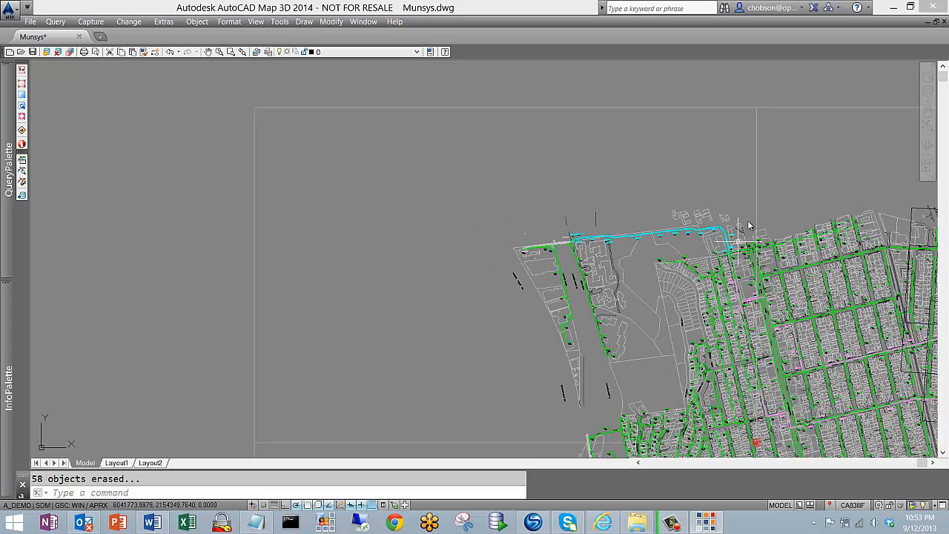
# Erase all objects on the layer of the large white frame that surrounds and divides the map
pyautogui.press('Return')
pyautogui.click(757, 154)
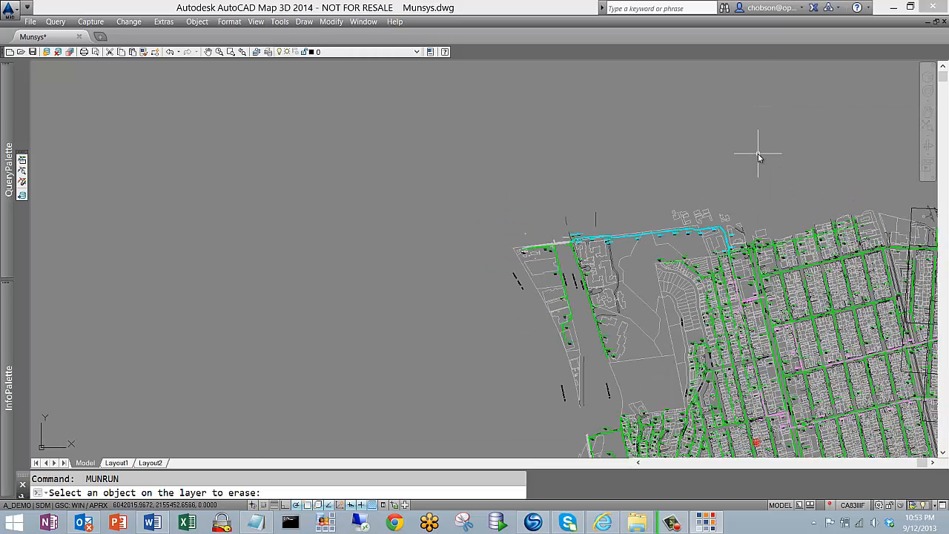
pyautogui.scroll(-5, 758, 173)
pyautogui.hscroll(-3, 678, 242)
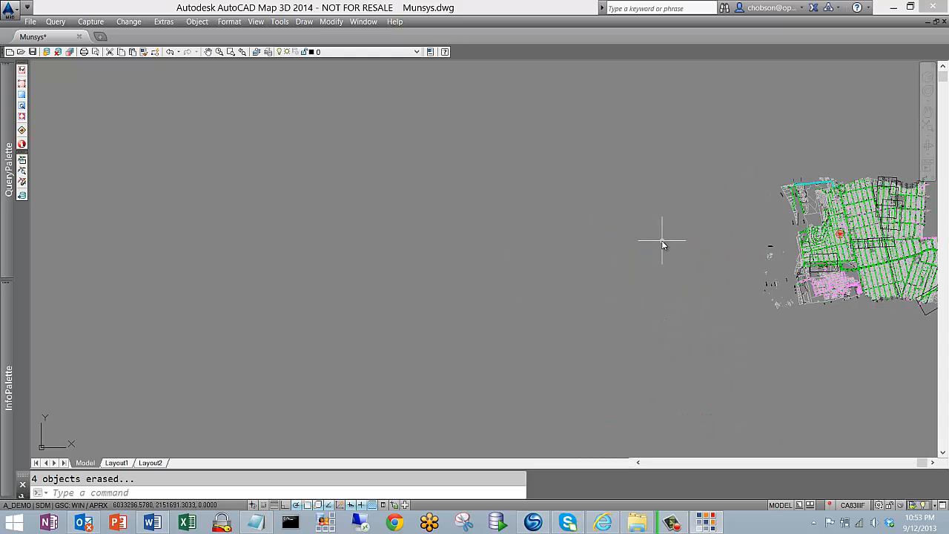
pyautogui.scroll(-2, 879, 268)
pyautogui.moveTo(846, 264); pyautogui.dragTo(568, 256, button='middle')
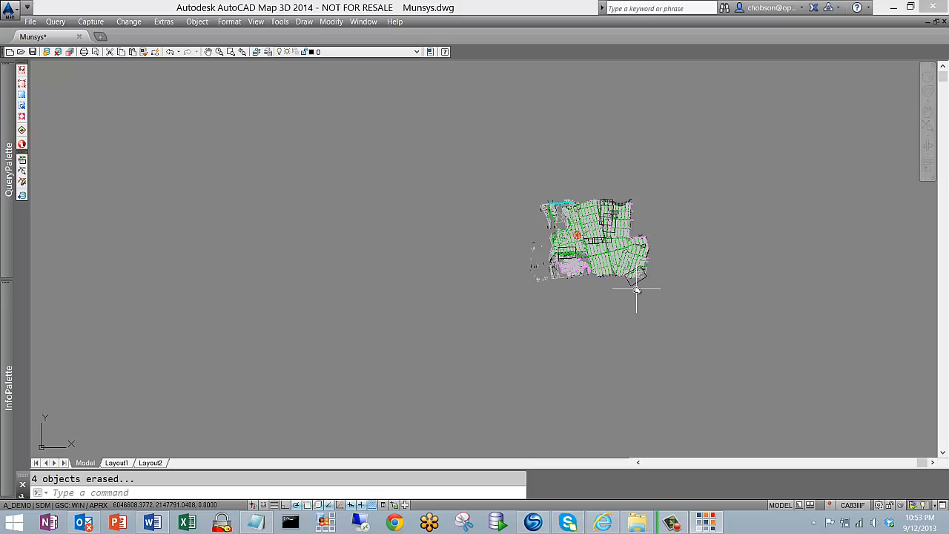
# Erase the layers of the tilted black boundary at the map's south-east corner and the black rectangle above the magenta network
pyautogui.press('Return')
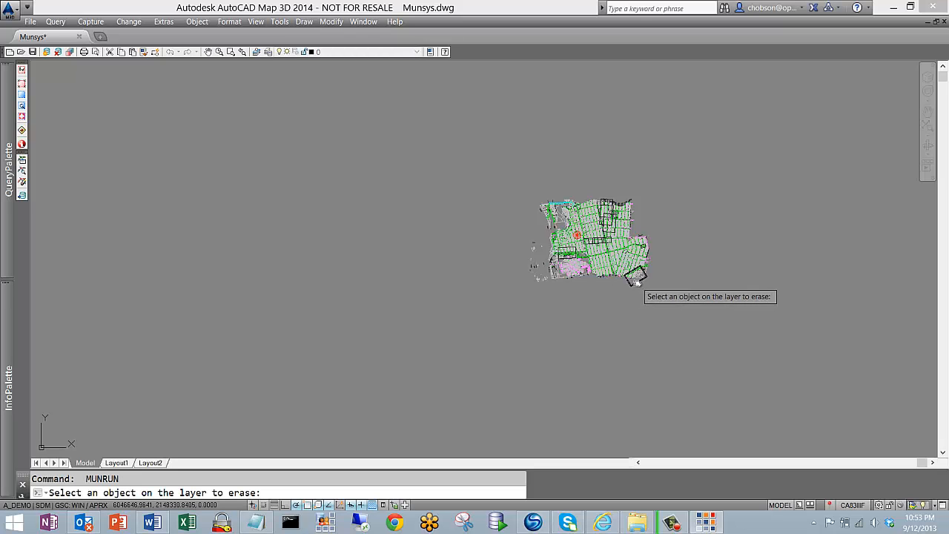
pyautogui.click(636, 280)
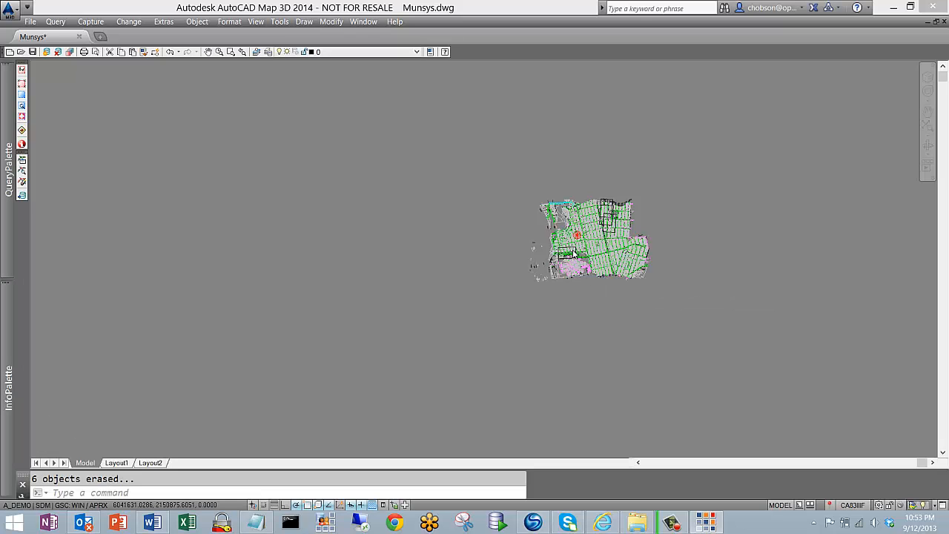
pyautogui.scroll(4, 577, 256)
pyautogui.press('Return')
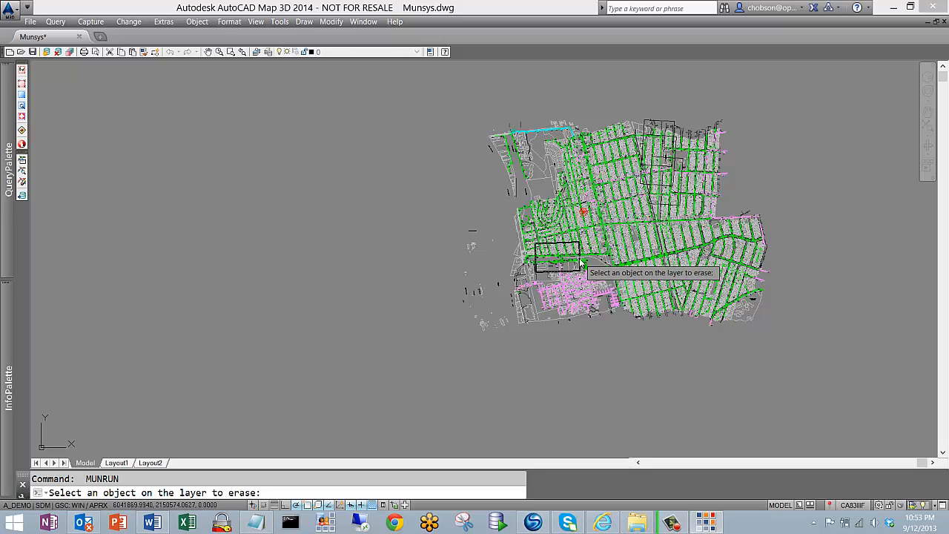
pyautogui.click(583, 266)
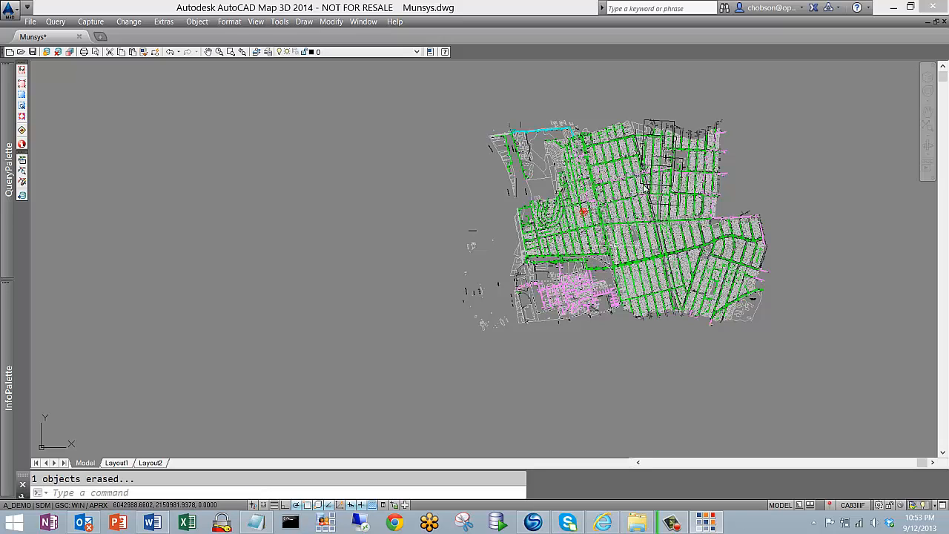
# Erase the layer holding the overlapping black boundaries in the north-east part of the map
pyautogui.scroll(5, 682, 158)
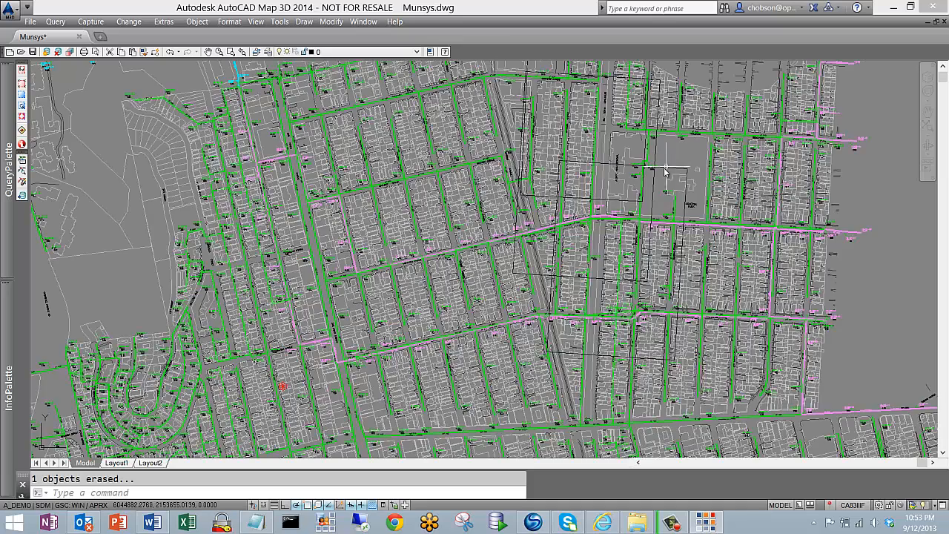
pyautogui.press('Return')
pyautogui.click(666, 172)
pyautogui.scroll(-10, 666, 172)
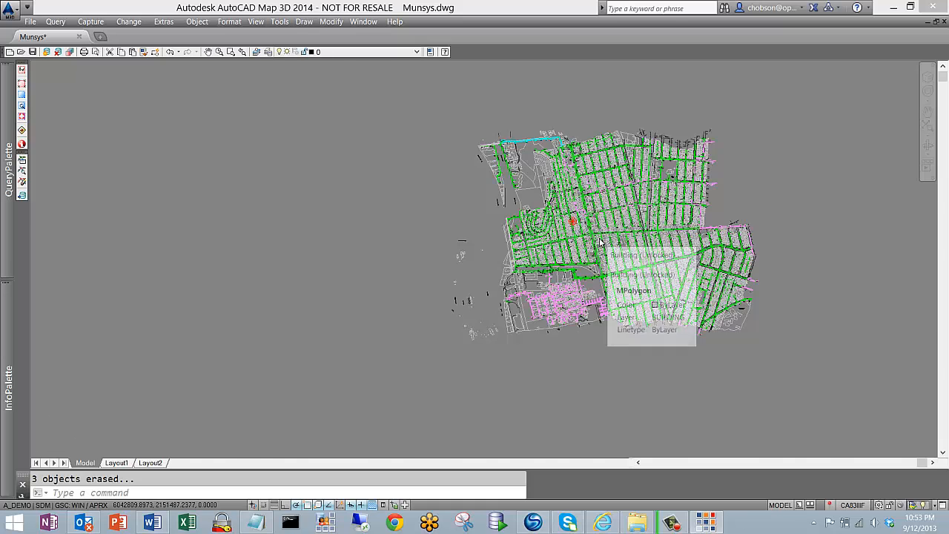
# Activate the GSC "Proposed project on Solano Ave" and run the Geo-scan Image Boundaries_A_DEMO query within it
pyautogui.scroll(7, 601, 241)
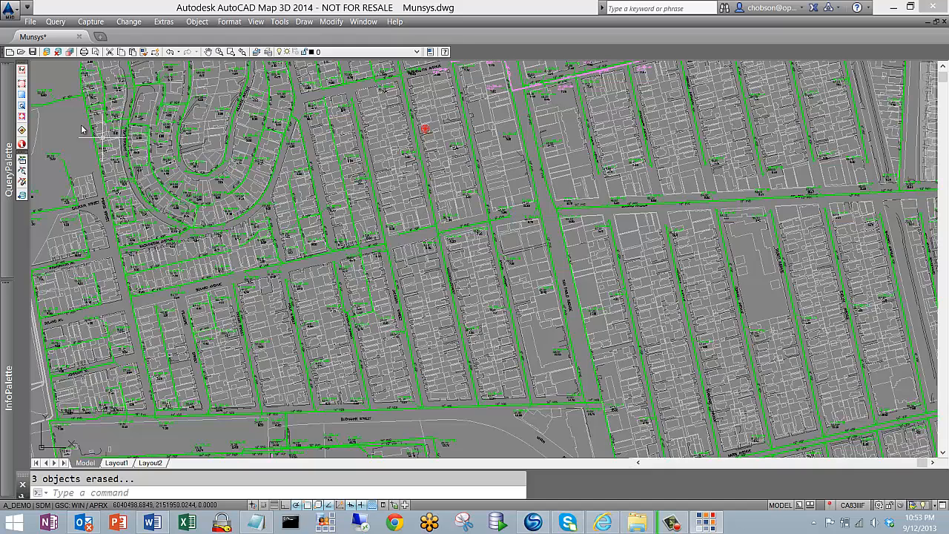
pyautogui.moveTo(8, 109)
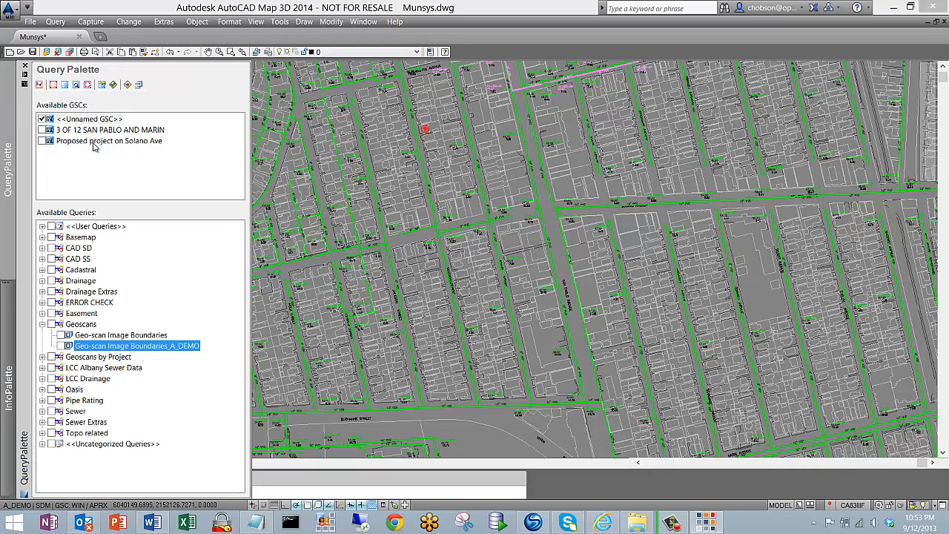
pyautogui.click(104, 143)
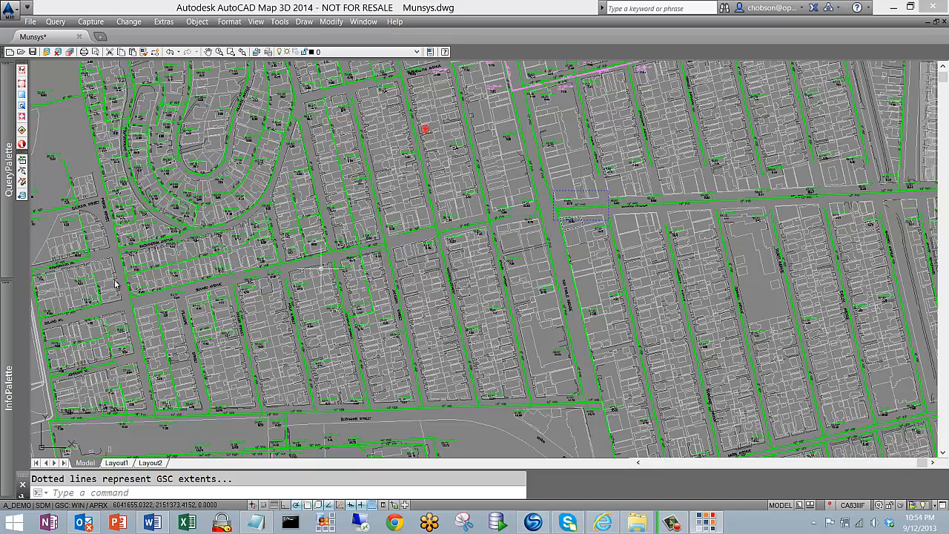
pyautogui.moveTo(15, 222)
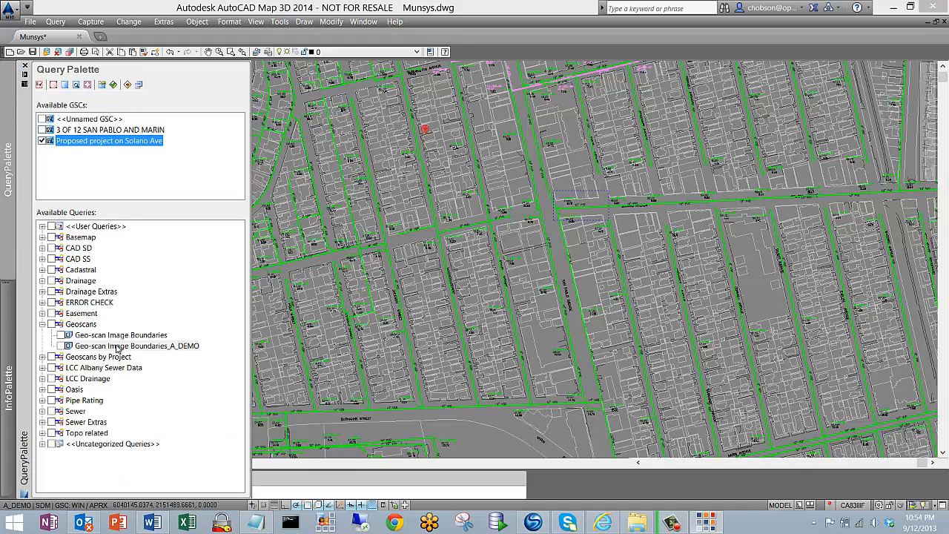
pyautogui.rightClick(141, 348)
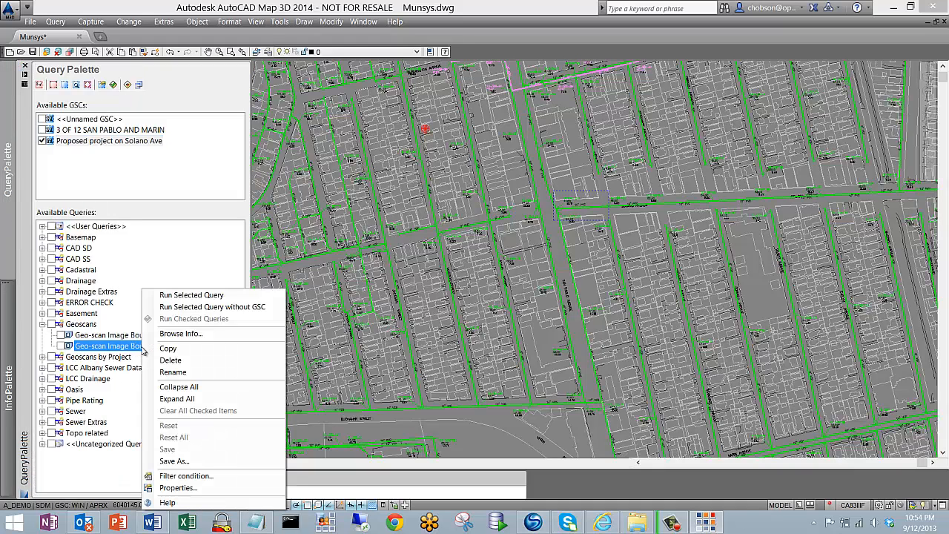
pyautogui.click(221, 295)
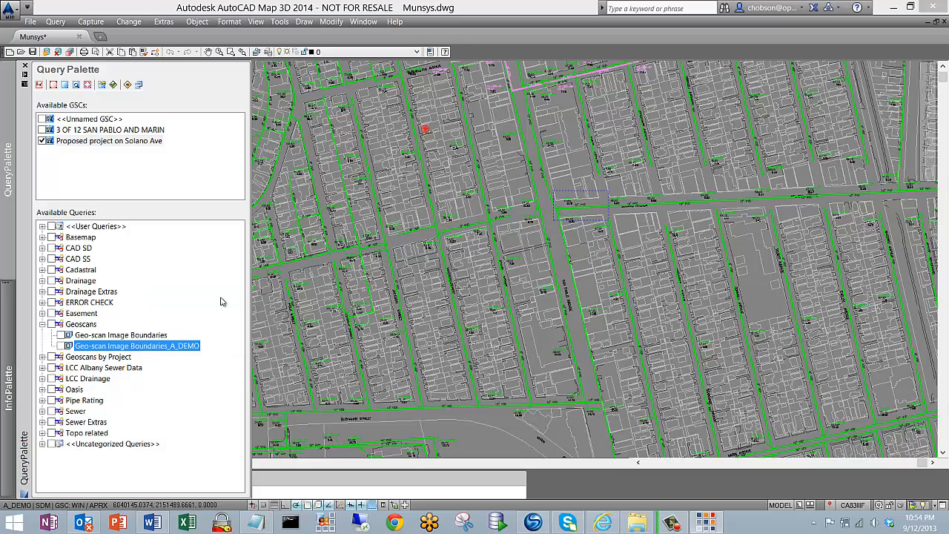
pyautogui.scroll(-2, 561, 218)
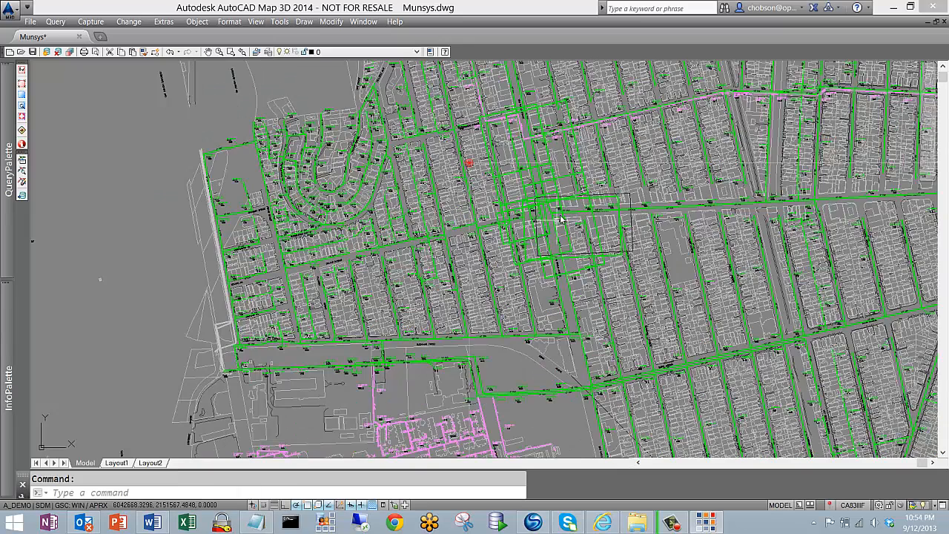
# Check the command history for how many geo-scan boundaries were retrieved and inspect them around the Solano Avenue project area
pyautogui.press('F2')
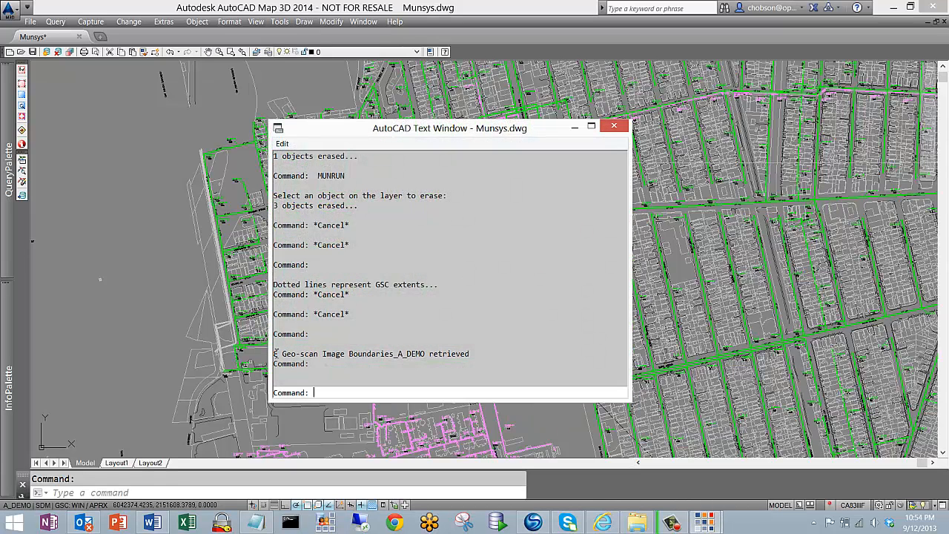
pyautogui.moveTo(275, 354); pyautogui.dragTo(472, 353)
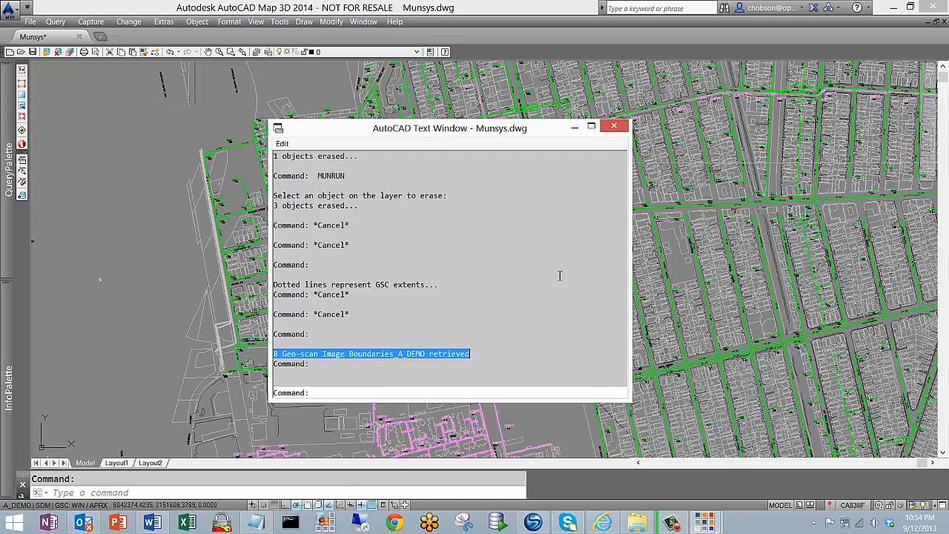
pyautogui.click(624, 130)
pyautogui.scroll(5, 566, 241)
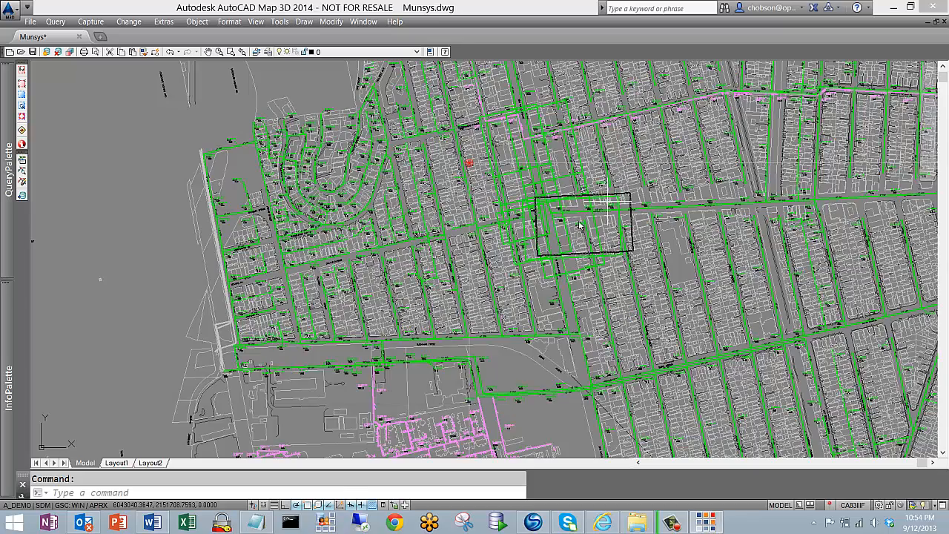
pyautogui.scroll(-2, 565, 241)
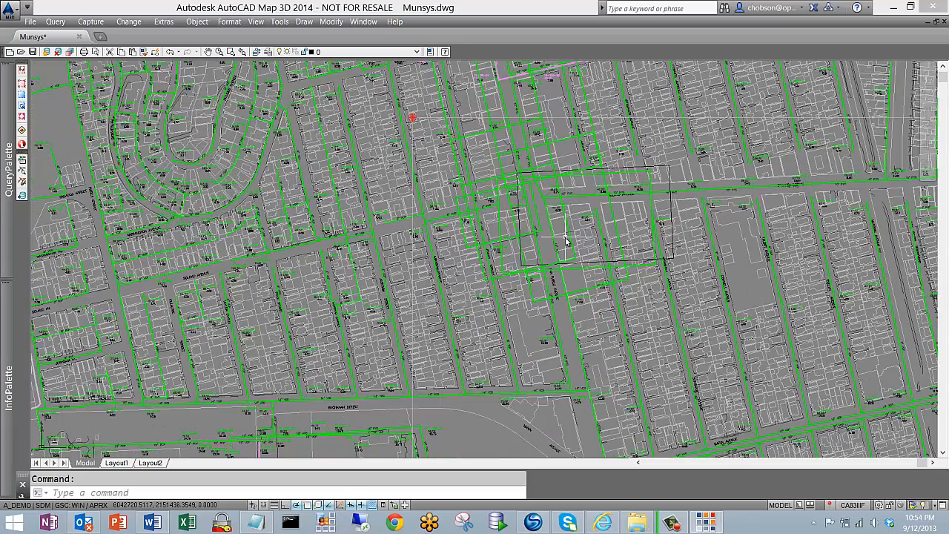
pyautogui.scroll(-3, 566, 241)
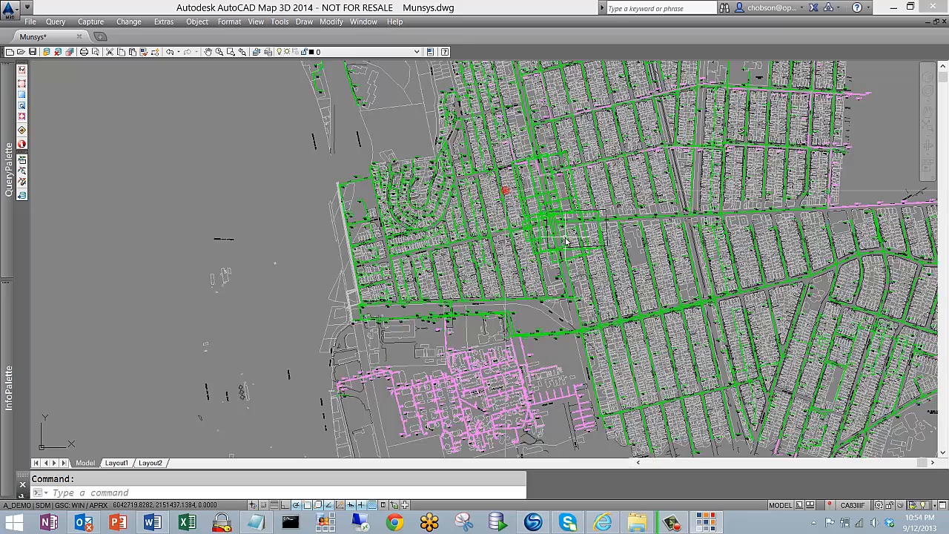
# Generate a report for the Geo-scan Image Boundaries table from the objects around the Solano Avenue project area
pyautogui.click(164, 22)
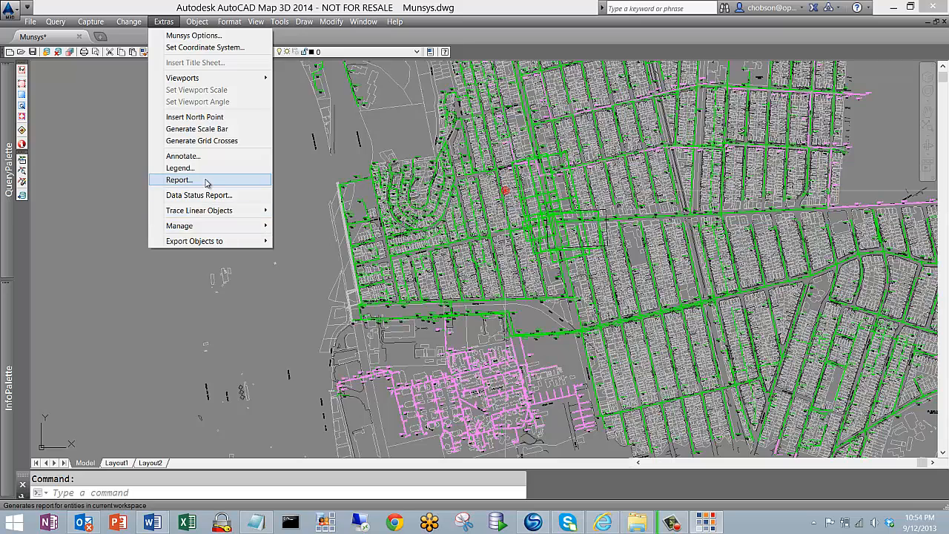
pyautogui.click(179, 179)
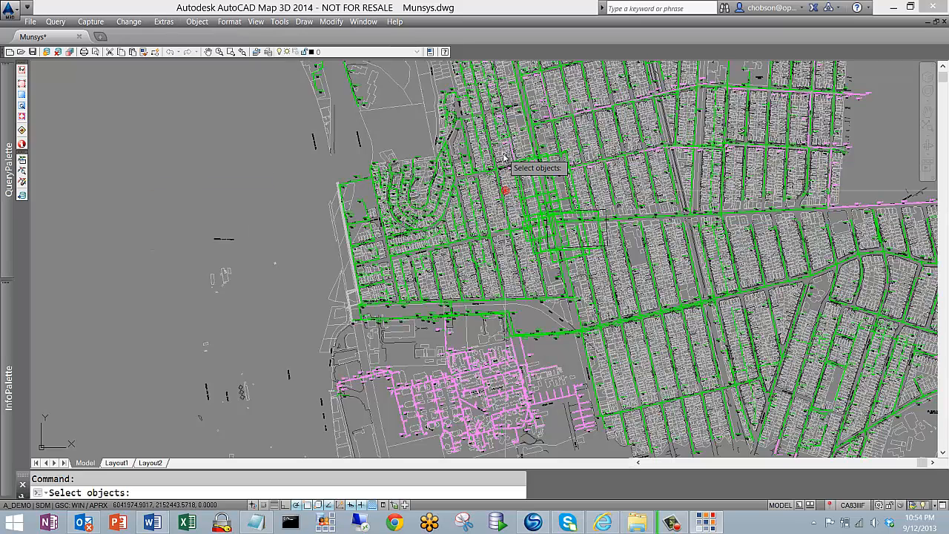
pyautogui.click(568, 249)
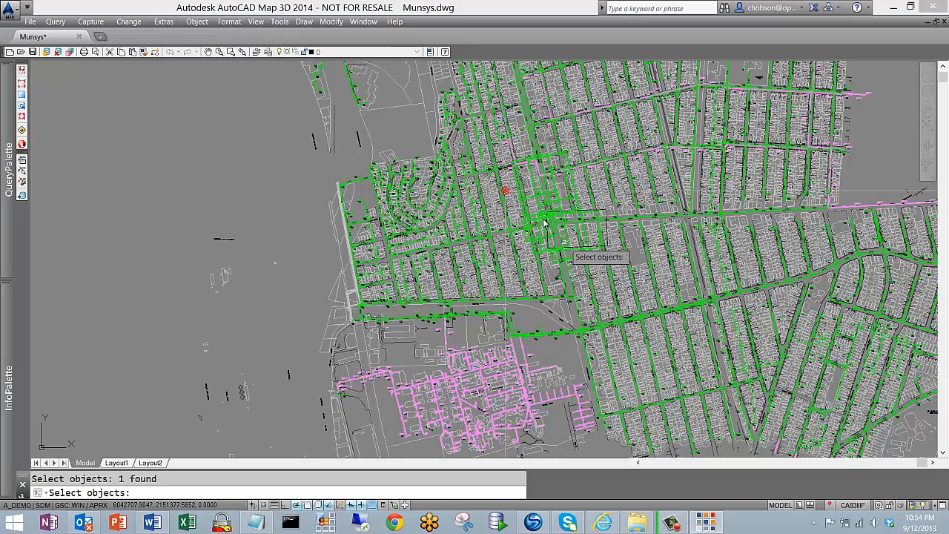
pyautogui.click(569, 254)
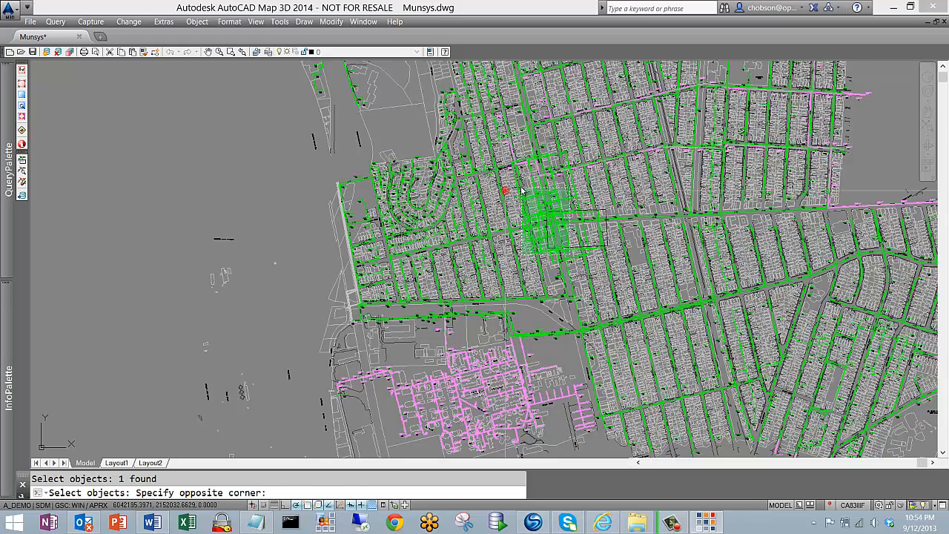
pyautogui.click(522, 191)
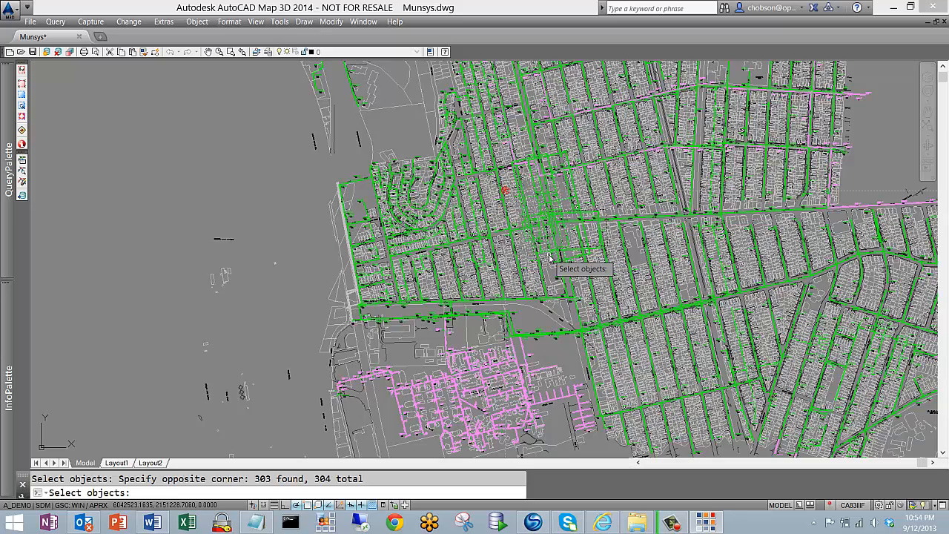
pyautogui.press('Return')
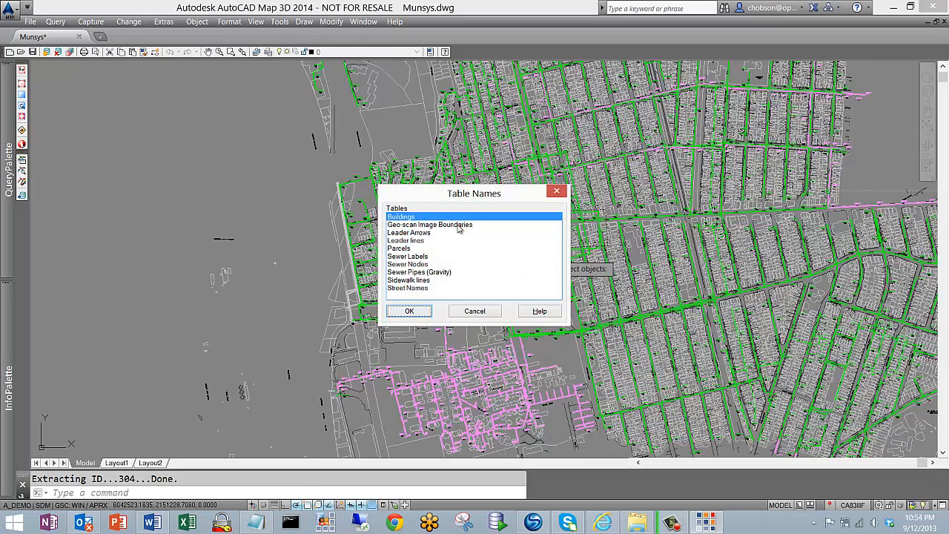
pyautogui.click(459, 224)
pyautogui.click(409, 311)
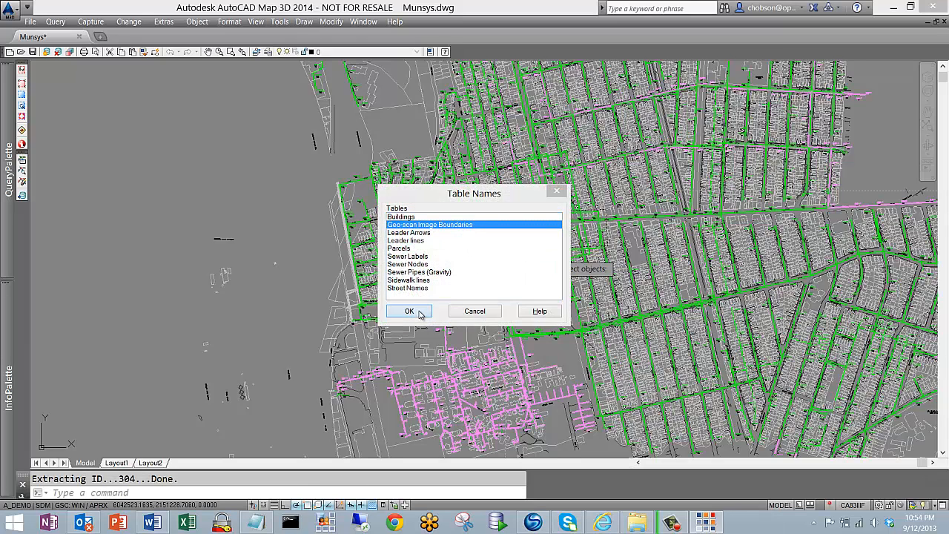
# Include all columns in the Geo-scan Image Boundaries report and save it as geoscan_demo in CSV format in the Munsys folder
pyautogui.scroll(-4, 522, 222)
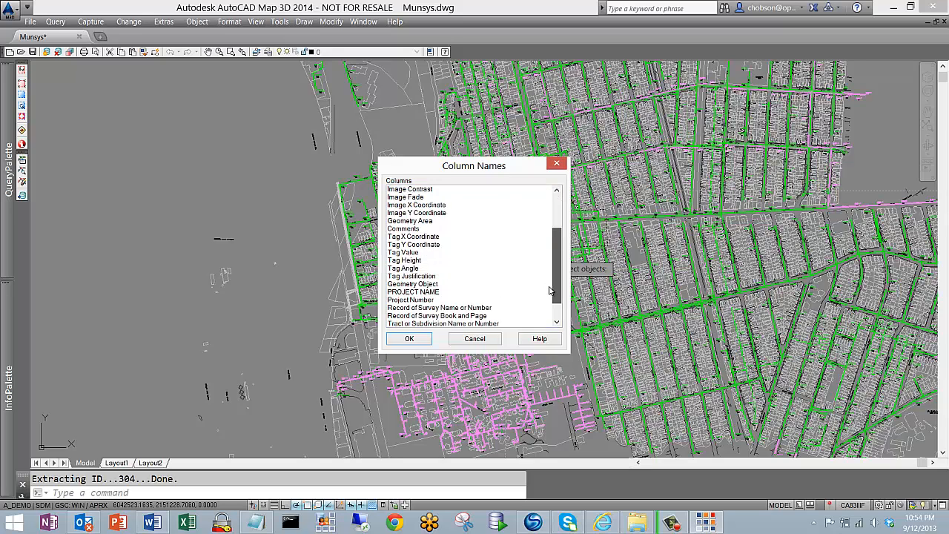
pyautogui.keyDown('shift'); pyautogui.click(451, 324); pyautogui.keyUp('shift')
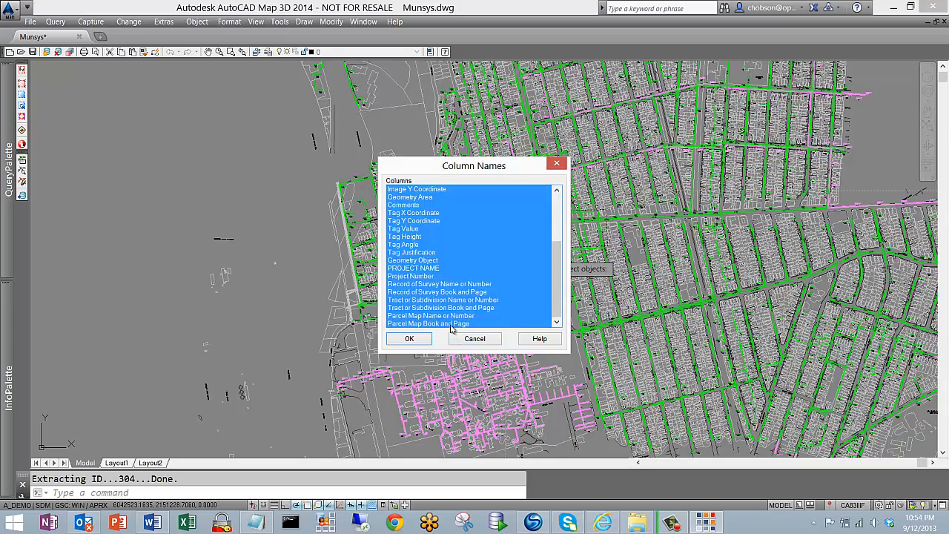
pyautogui.click(415, 339)
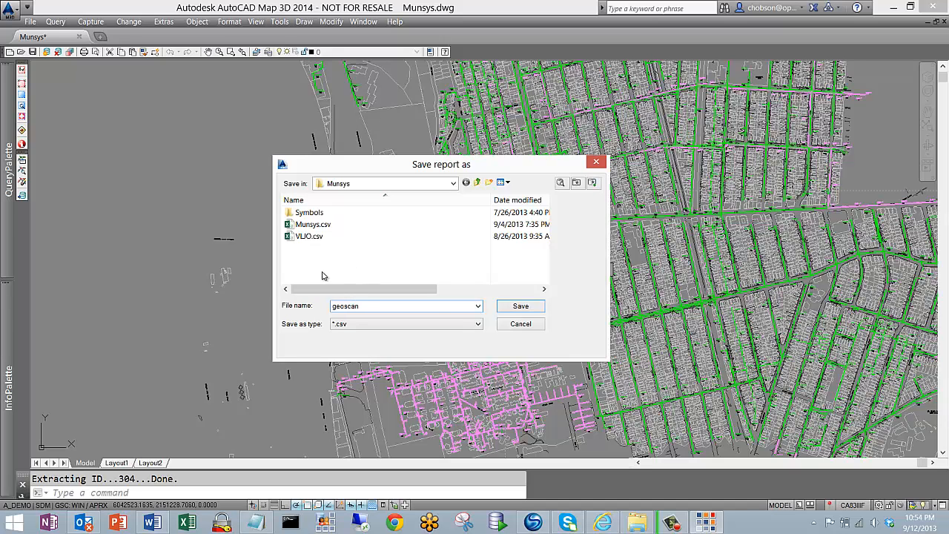
pyautogui.click(455, 185)
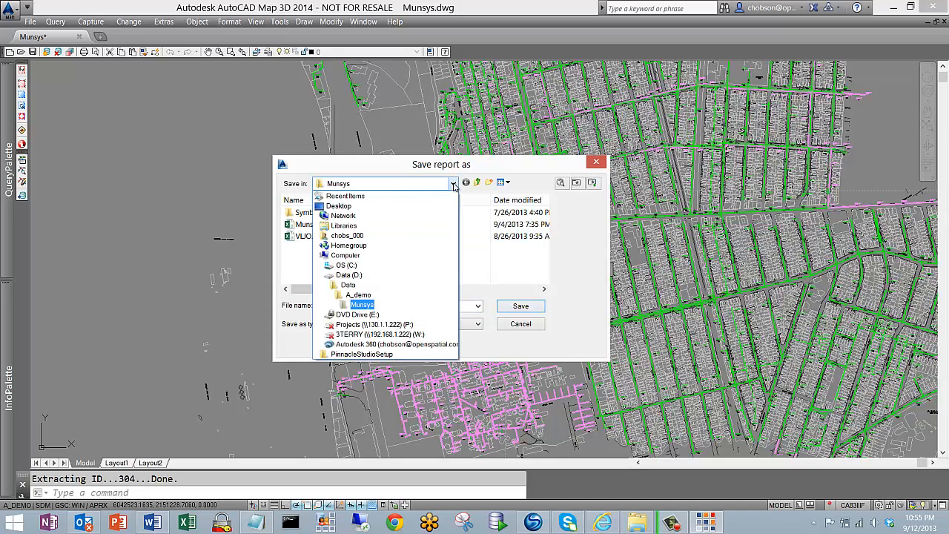
pyautogui.click(391, 166)
pyautogui.doubleClick(388, 308)
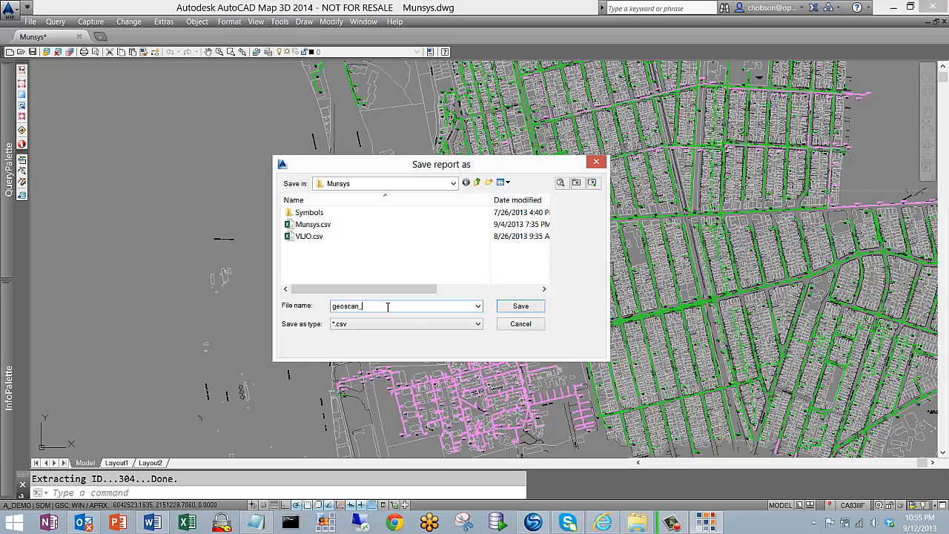
pyautogui.click(512, 312)
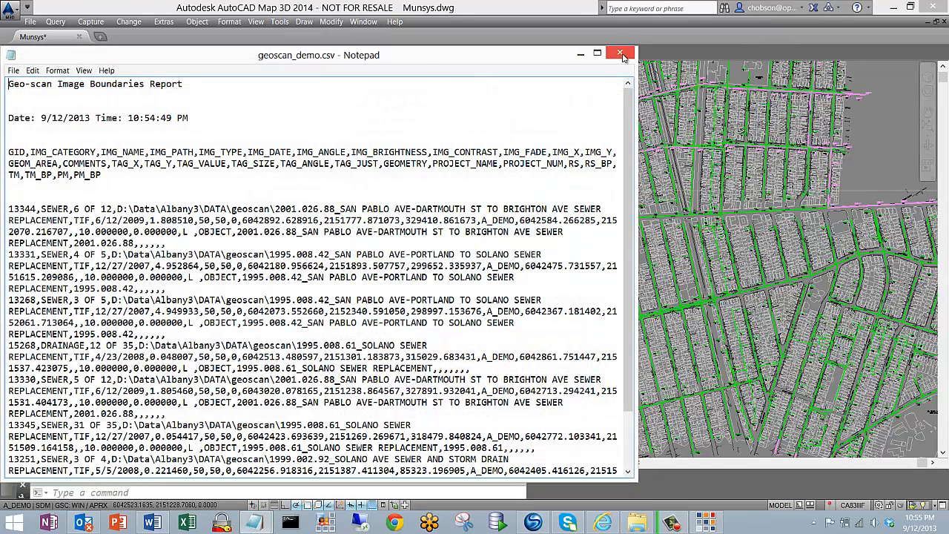
pyautogui.click(620, 54)
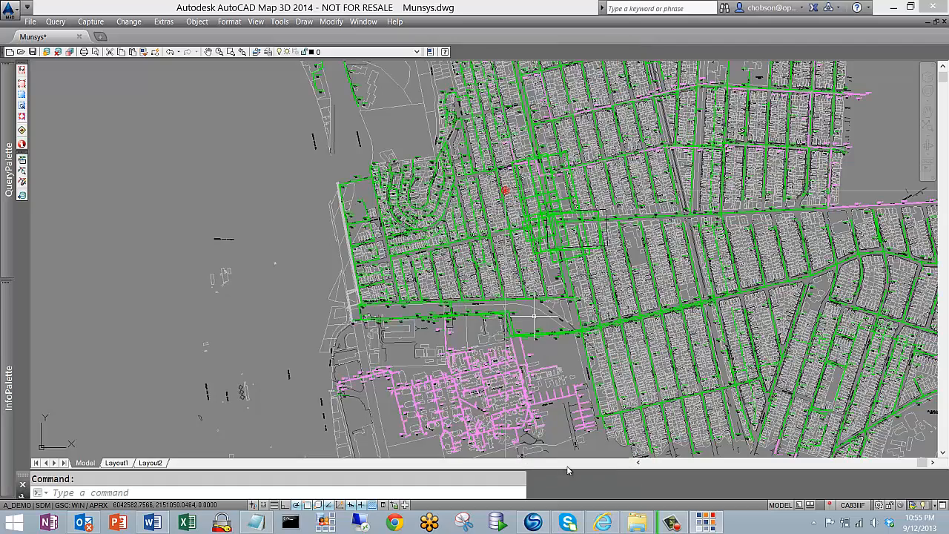
# Switch to File Explorer and open geoscan_demo.csv from D:\Data\A_demo\Munsys in Excel
pyautogui.click(635, 525)
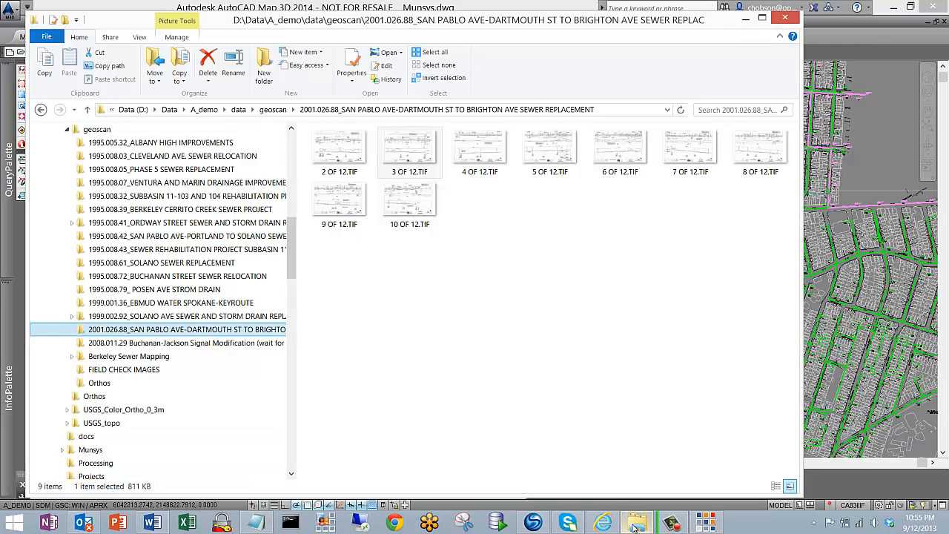
pyautogui.click(635, 528)
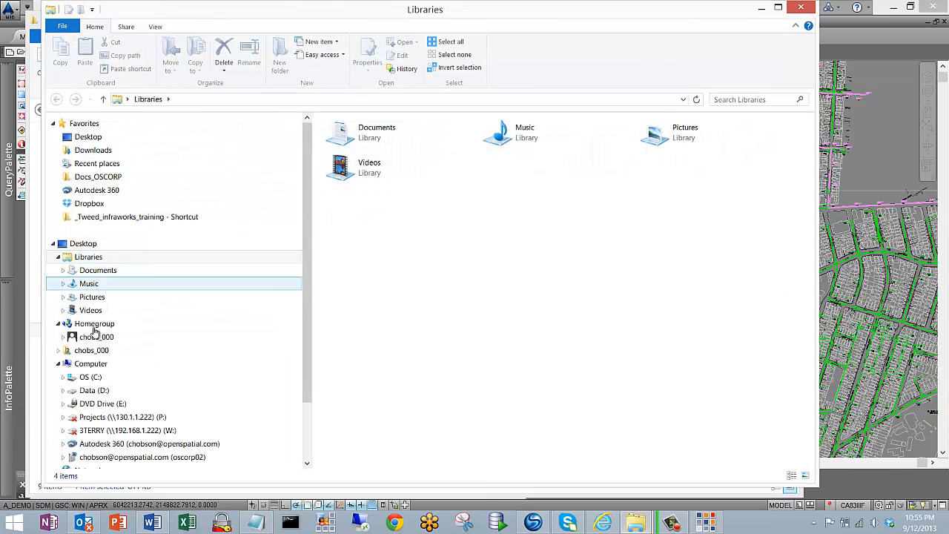
pyautogui.click(63, 390)
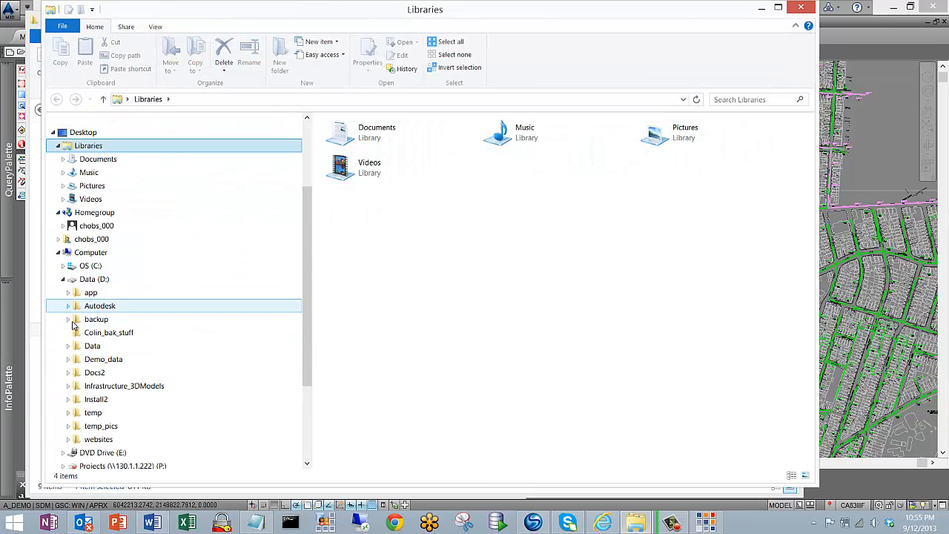
pyautogui.click(68, 346)
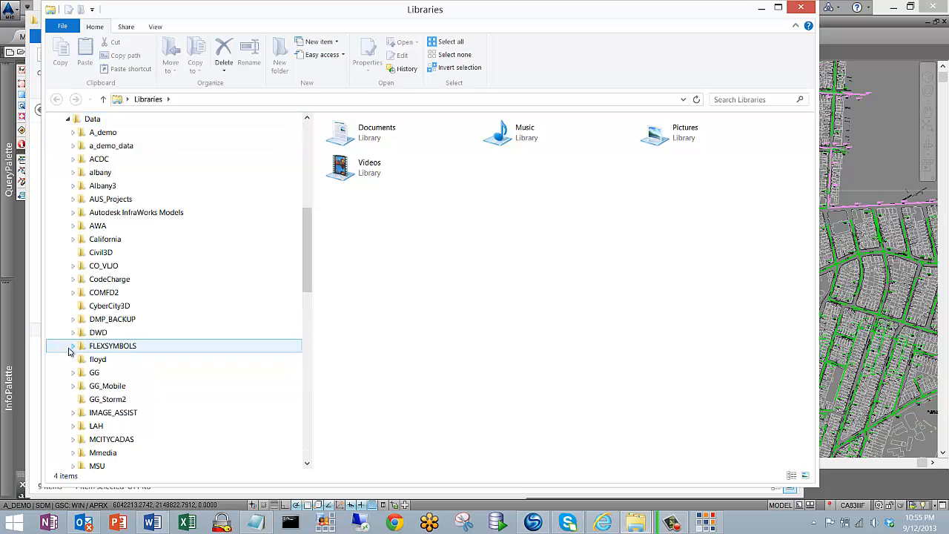
pyautogui.click(74, 132)
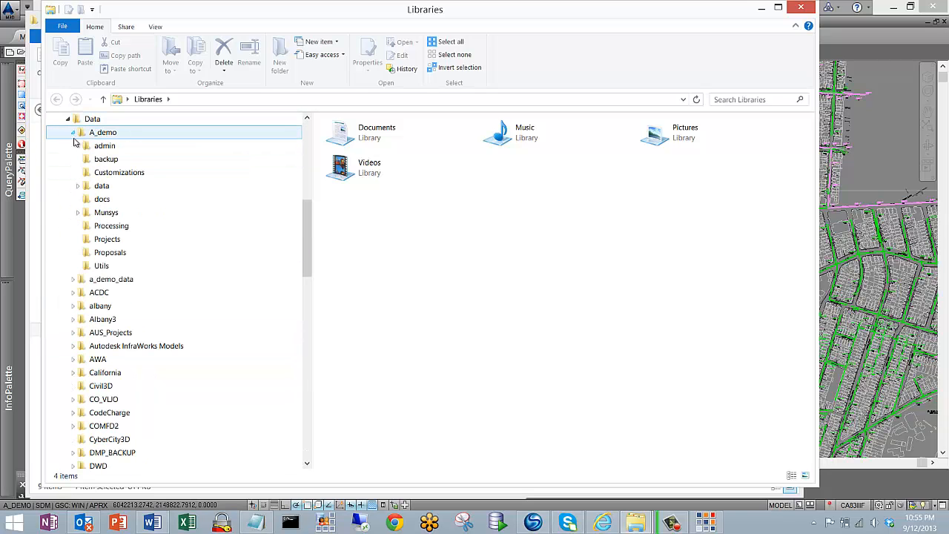
pyautogui.click(98, 215)
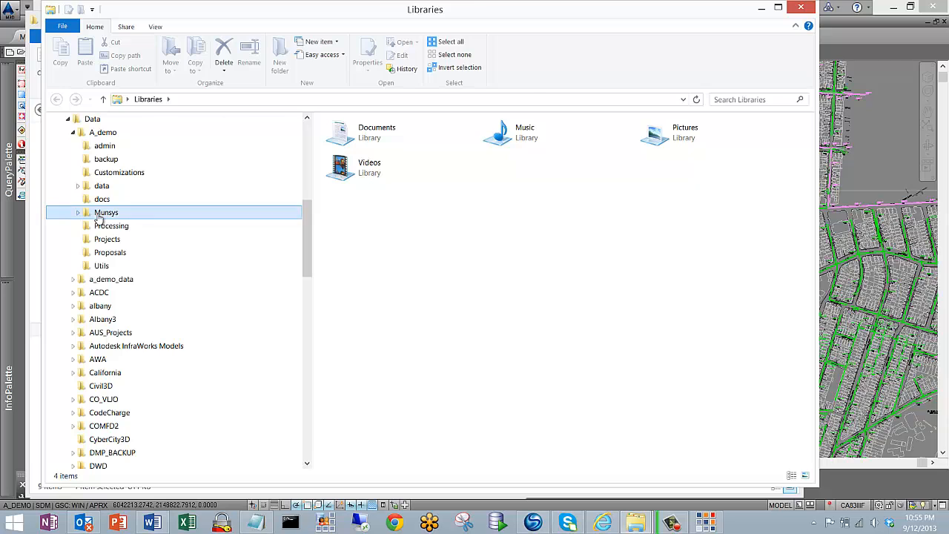
pyautogui.click(345, 141)
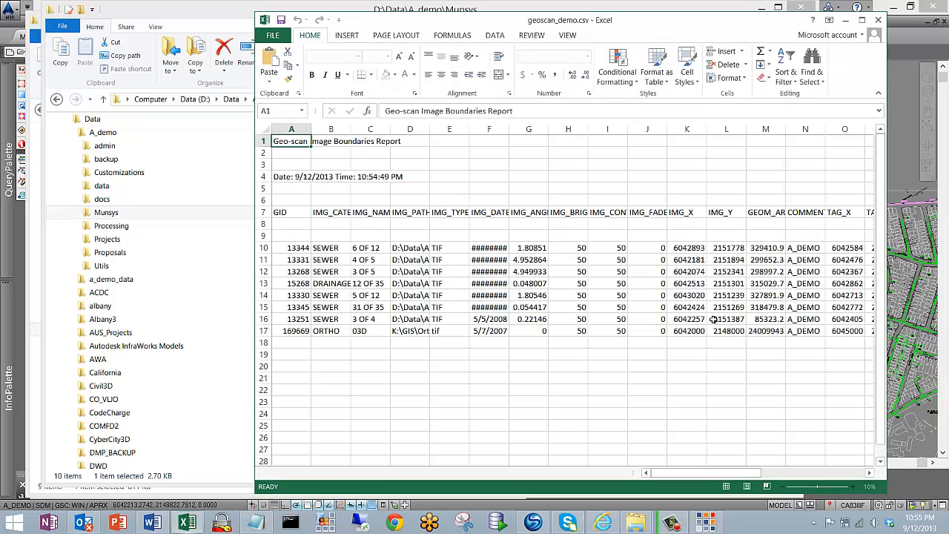
# Widen the IMG_PATH column, review the listed image paths, then close the report and return to AutoCAD Map 3D
pyautogui.doubleClick(353, 26)
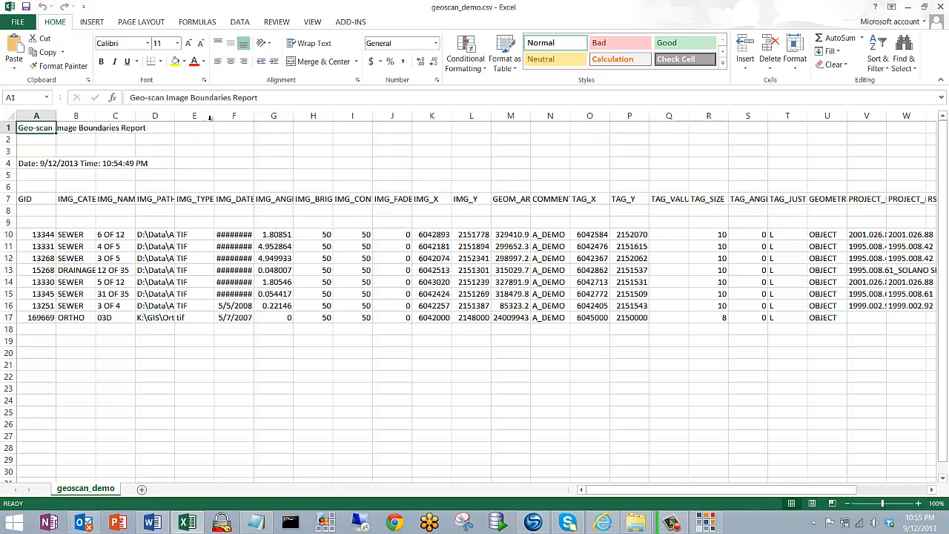
pyautogui.moveTo(175, 117); pyautogui.dragTo(379, 117)
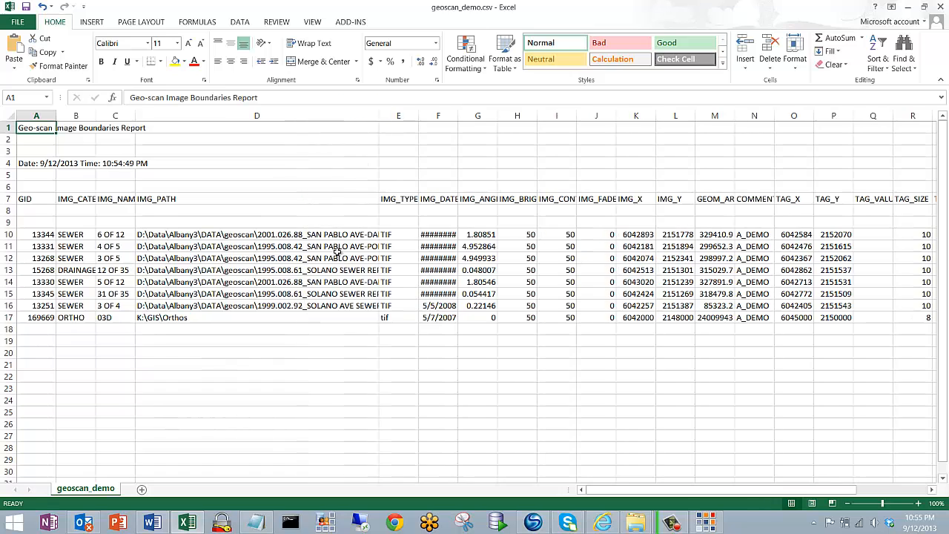
pyautogui.click(183, 308)
pyautogui.press('Up')
pyautogui.press('Up')
pyautogui.press('Up')
pyautogui.press('Up')
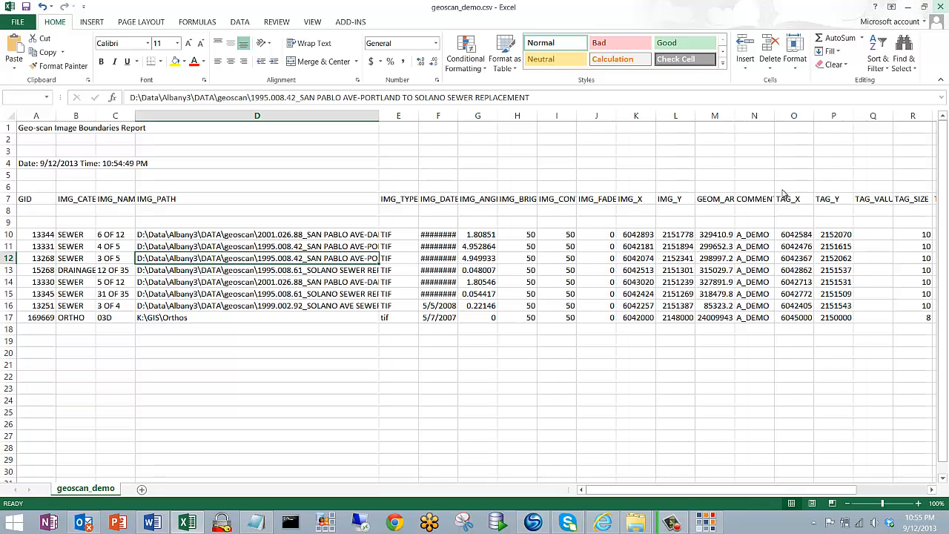
pyautogui.hotkey('alt', 'F4')
pyautogui.click(482, 280)
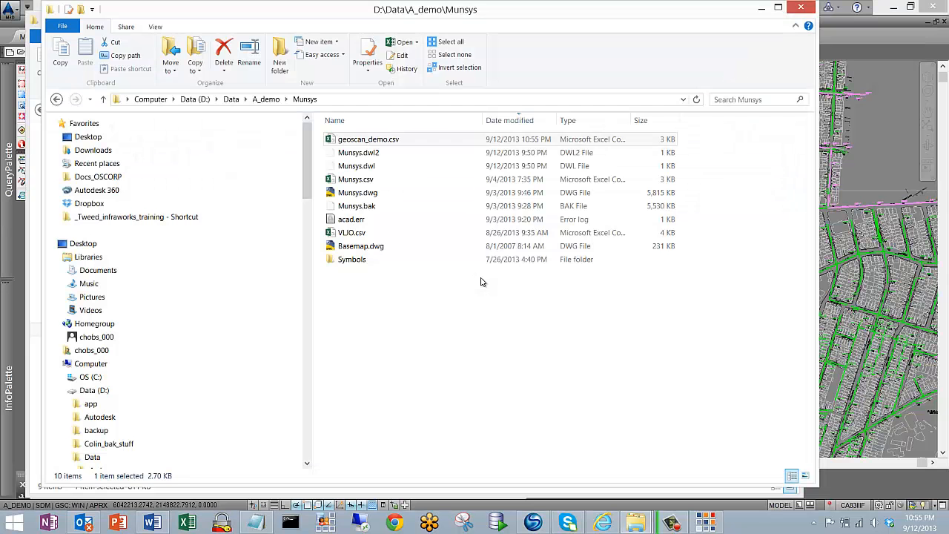
pyautogui.click(859, 48)
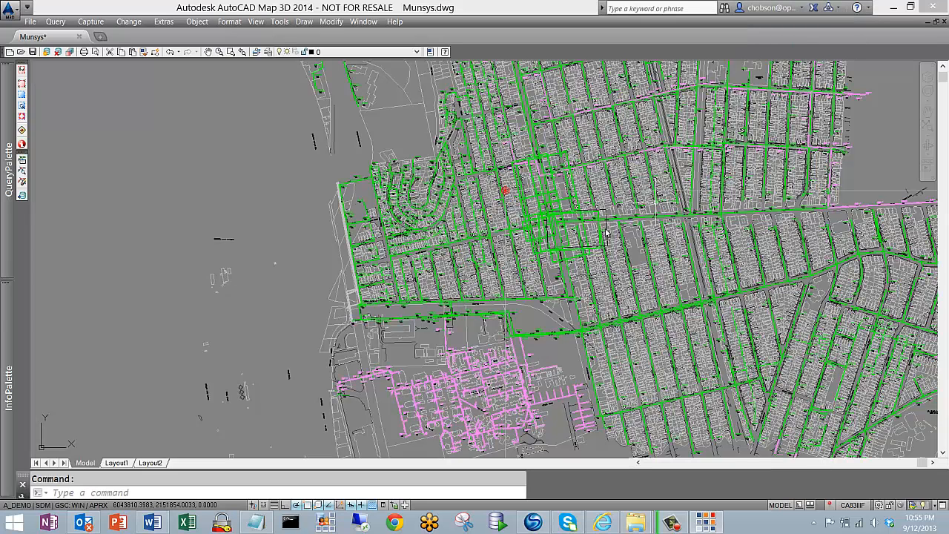
# Show geo-scan hyperlinks for the image boundaries around the Solano Avenue project area
pyautogui.click(90, 21)
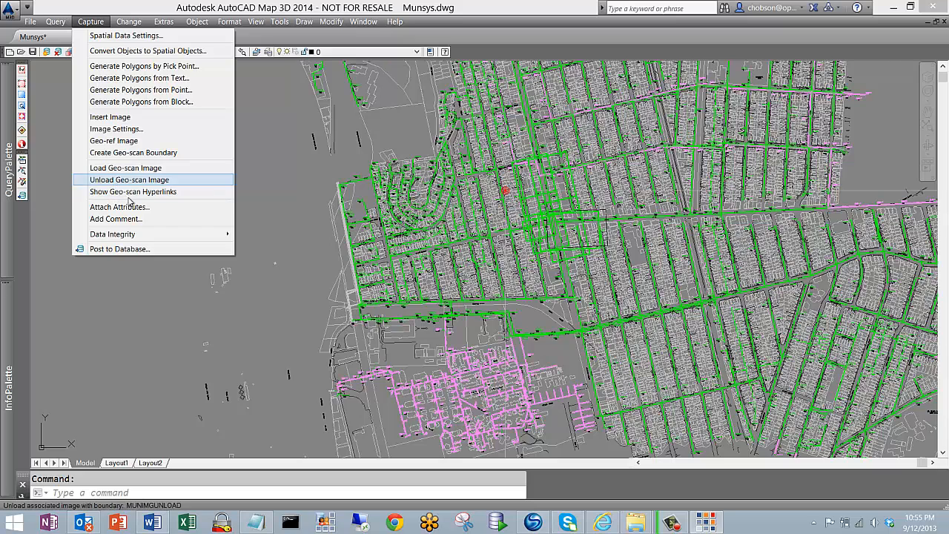
pyautogui.click(170, 192)
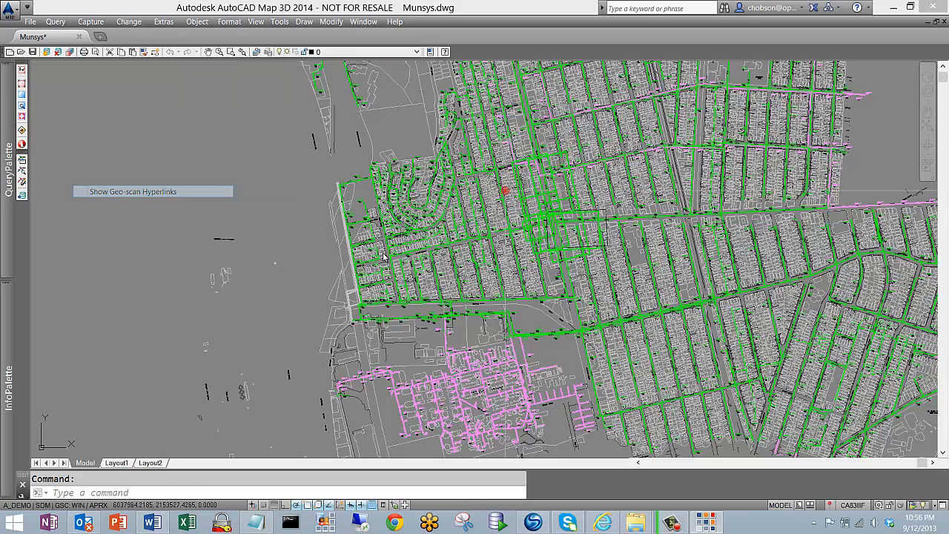
pyautogui.click(571, 260)
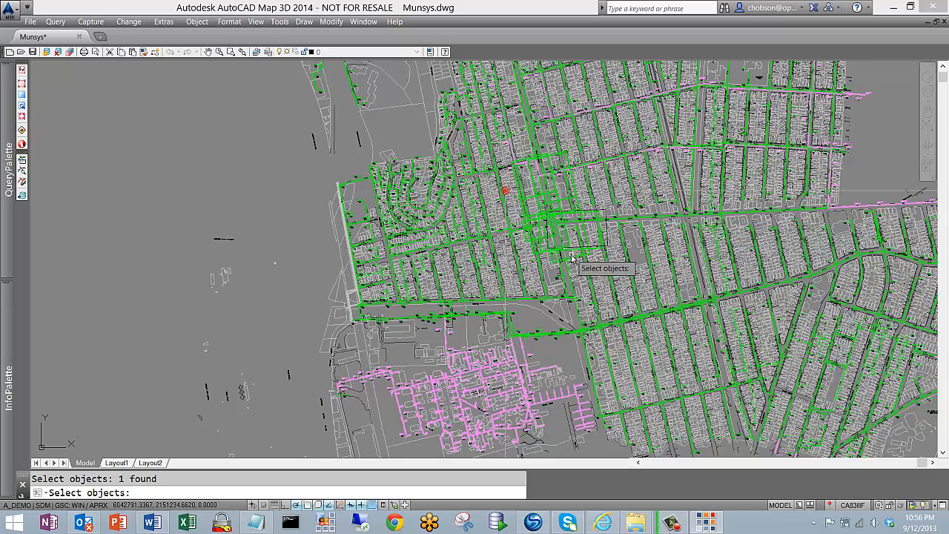
pyautogui.click(550, 222)
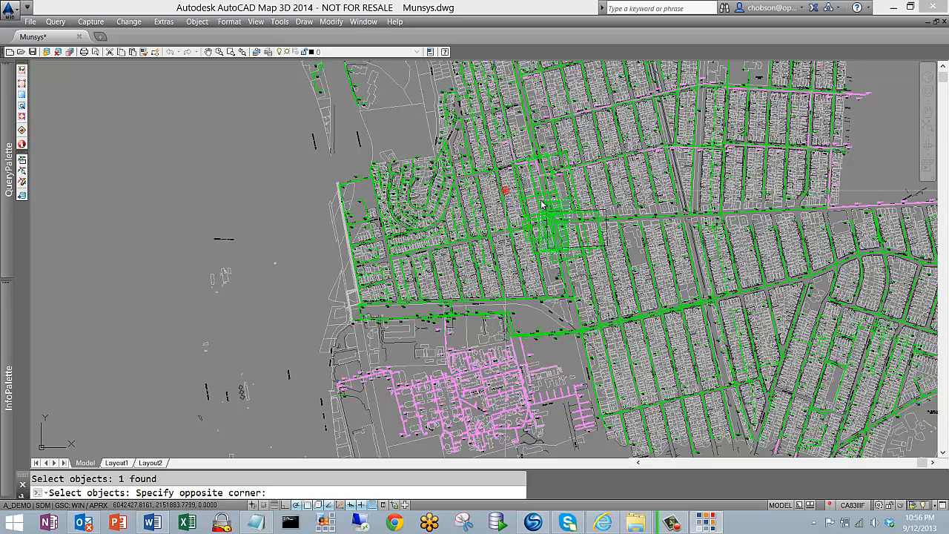
pyautogui.click(542, 201)
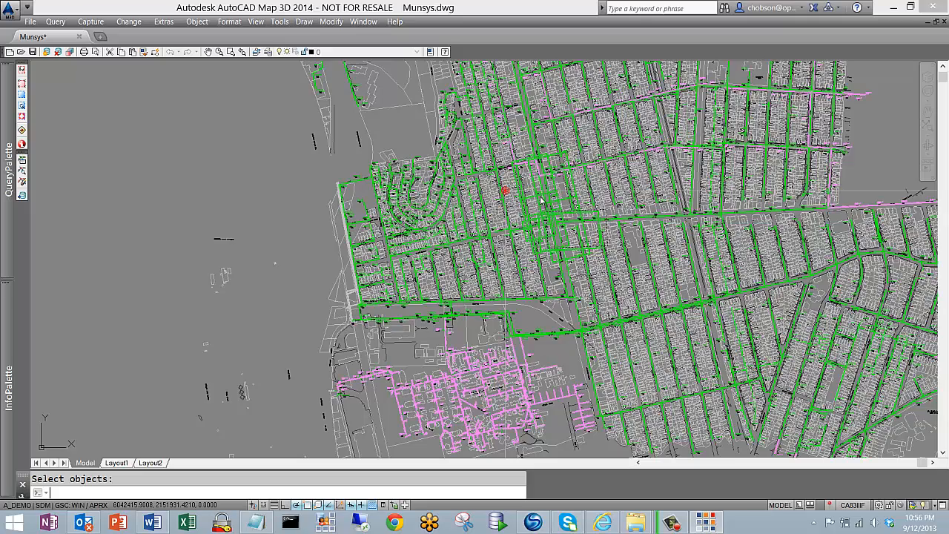
pyautogui.press('Return')
# Open the hyperlinked scan 5 OF 12.TIF from the sewer boundary crossing San Pablo Avenue, view it and close it
pyautogui.scroll(6, 559, 243)
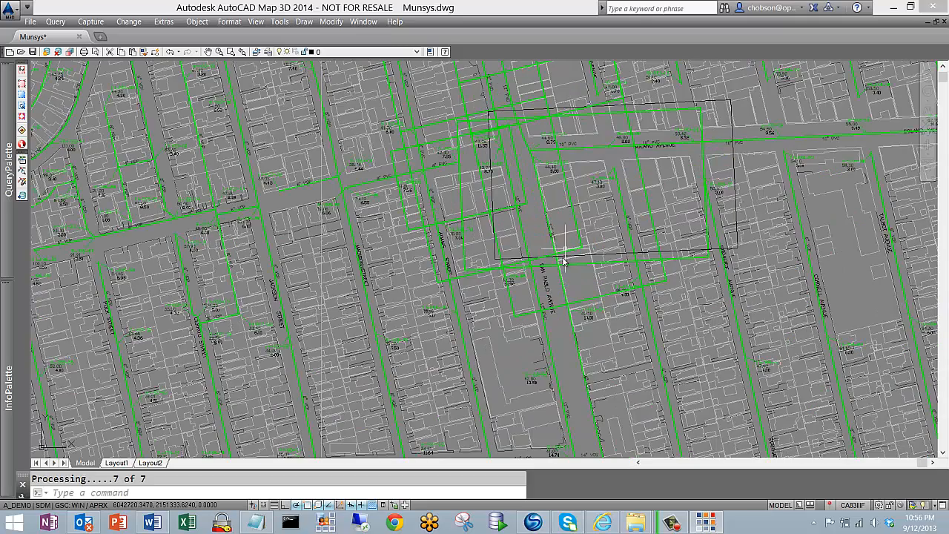
pyautogui.click(581, 307)
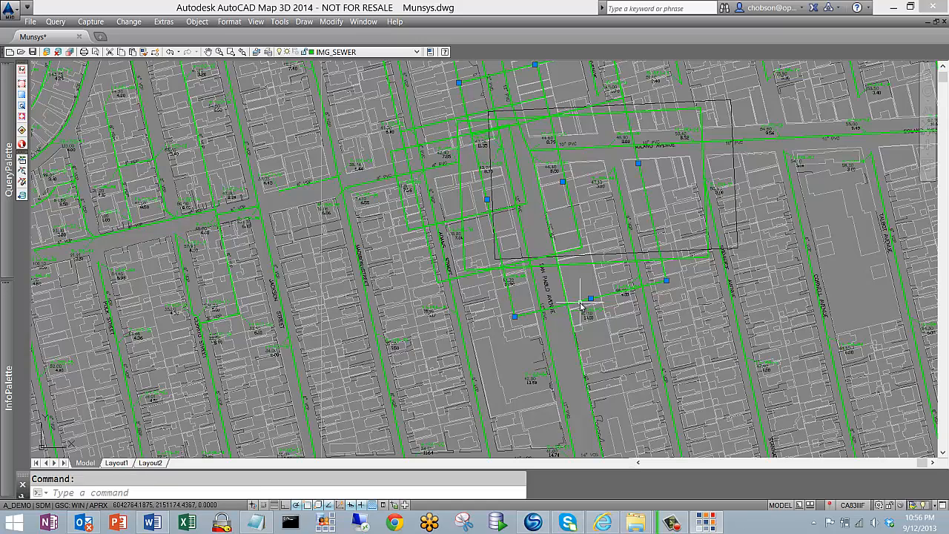
pyautogui.rightClick(581, 306)
pyautogui.moveTo(610, 296)
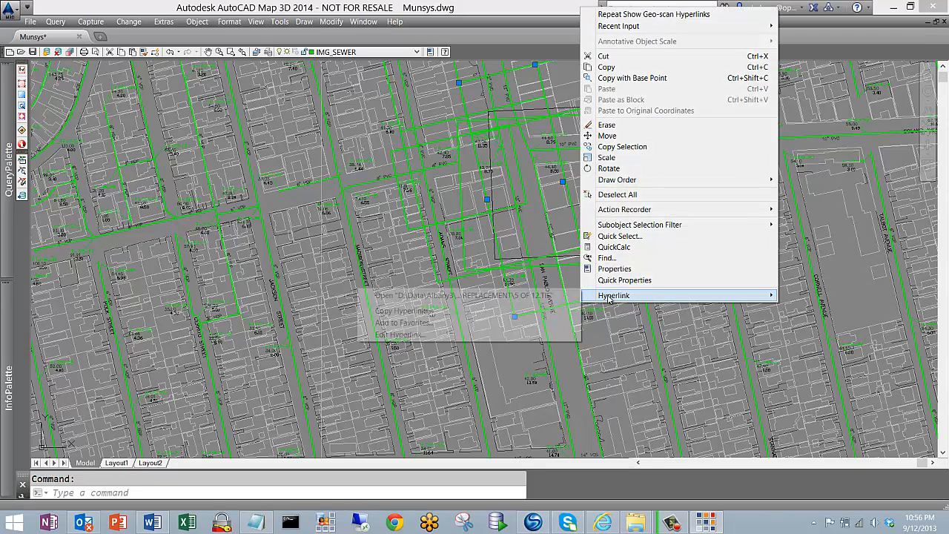
pyautogui.click(488, 296)
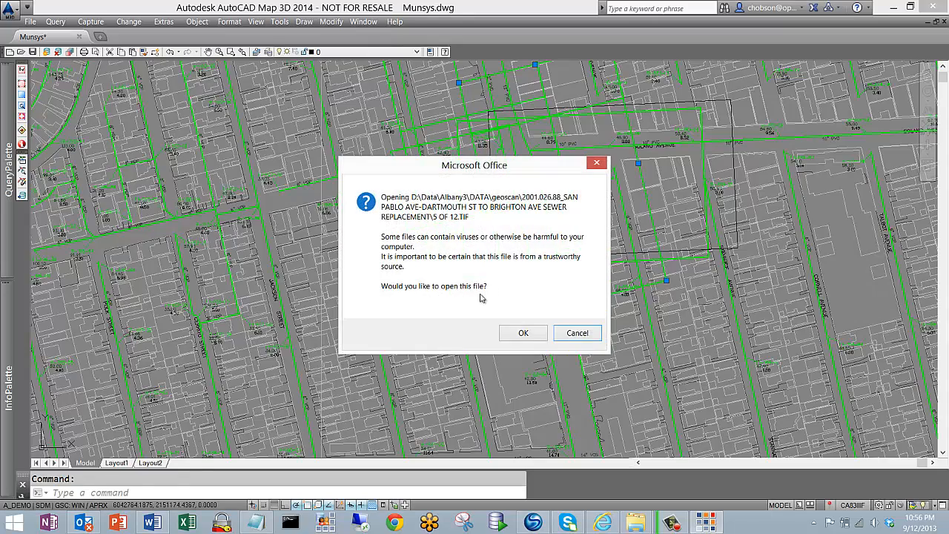
pyautogui.click(521, 334)
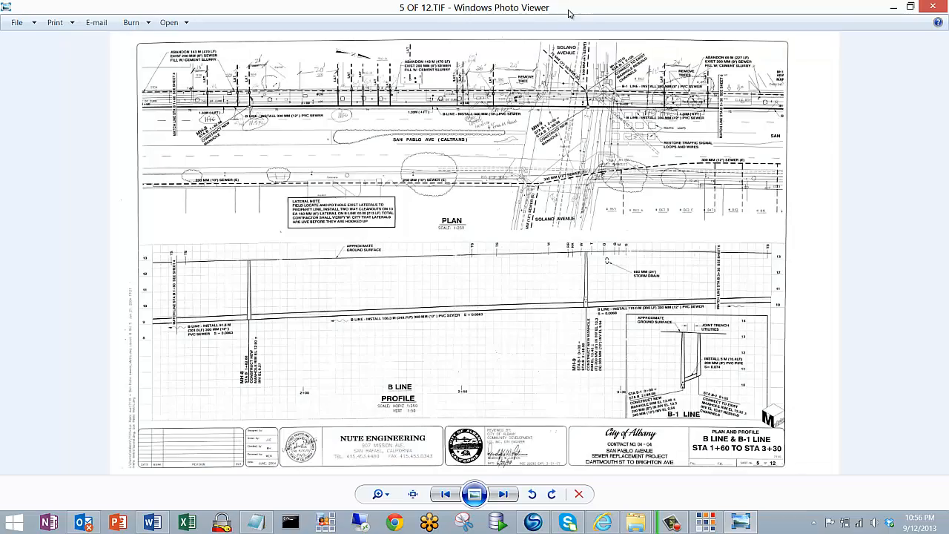
pyautogui.moveTo(569, 13); pyautogui.dragTo(564, 82)
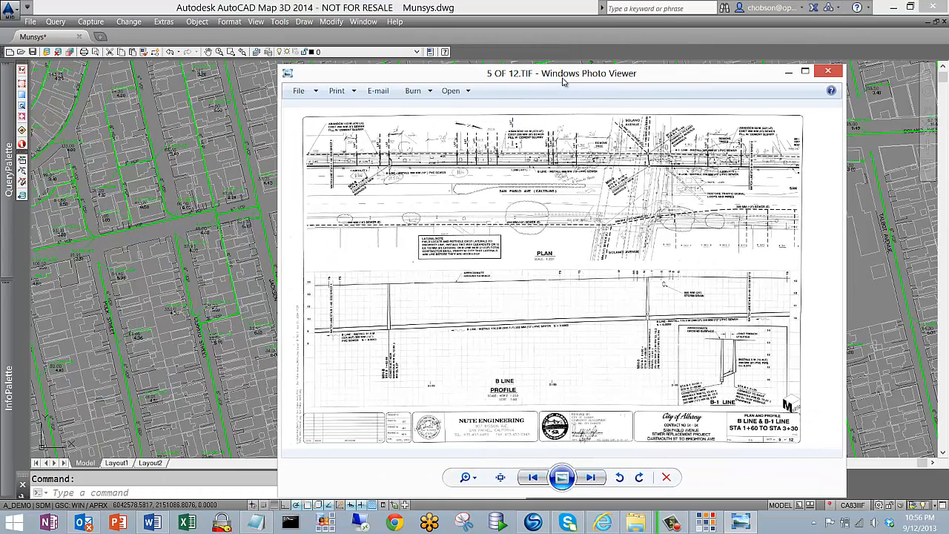
pyautogui.click(826, 72)
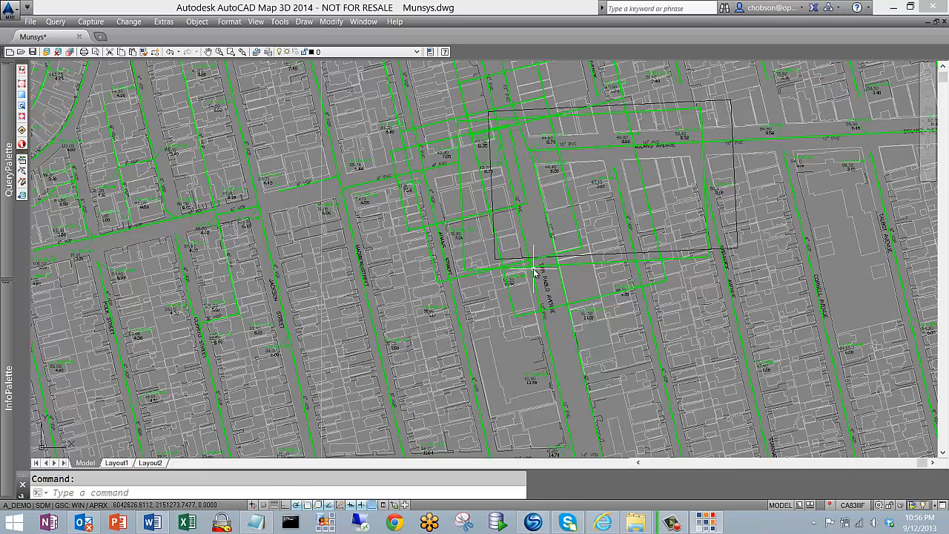
pyautogui.scroll(-2, 547, 250)
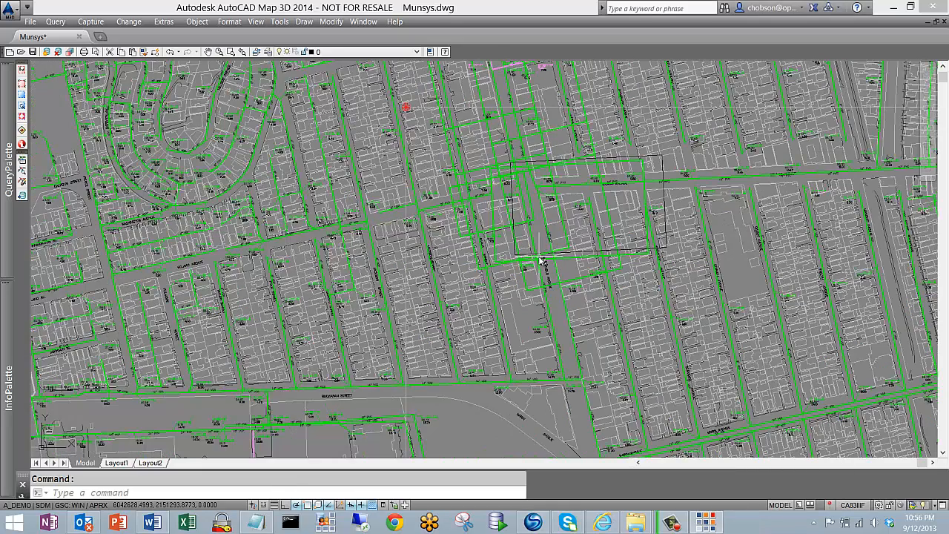
pyautogui.scroll(-3, 542, 261)
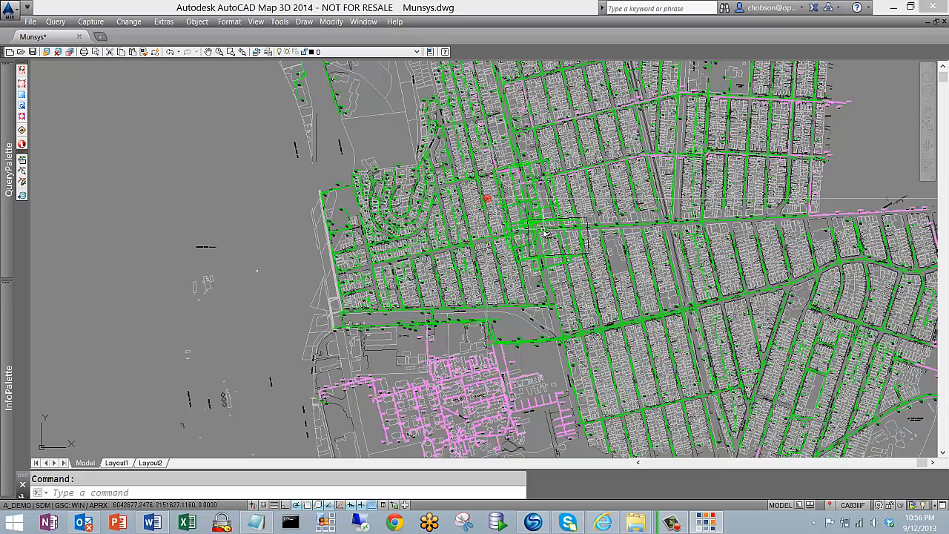
pyautogui.moveTo(545, 233)
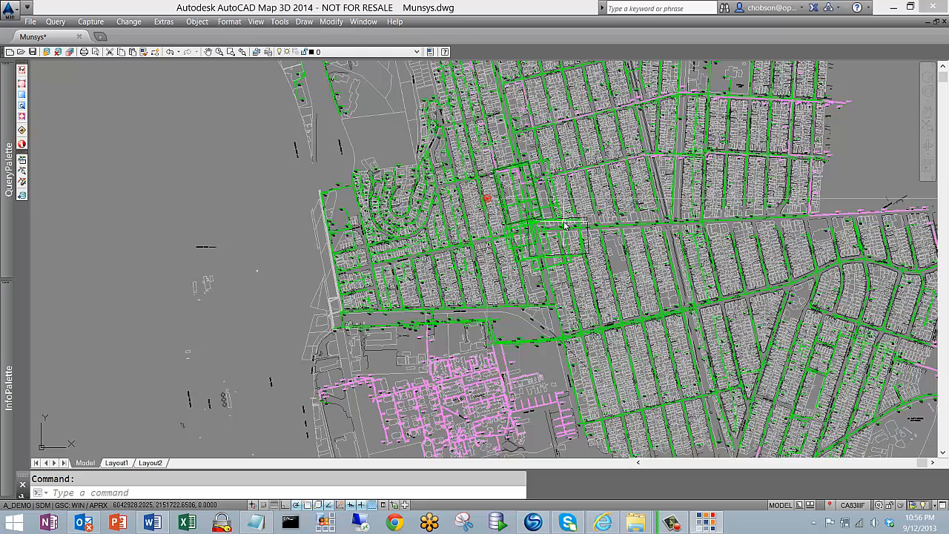
pyautogui.scroll(-5, 565, 224)
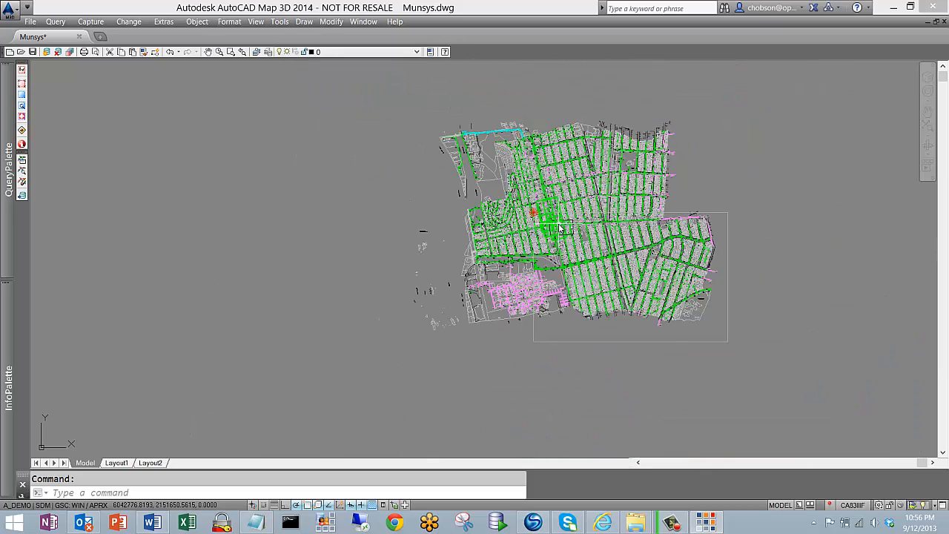